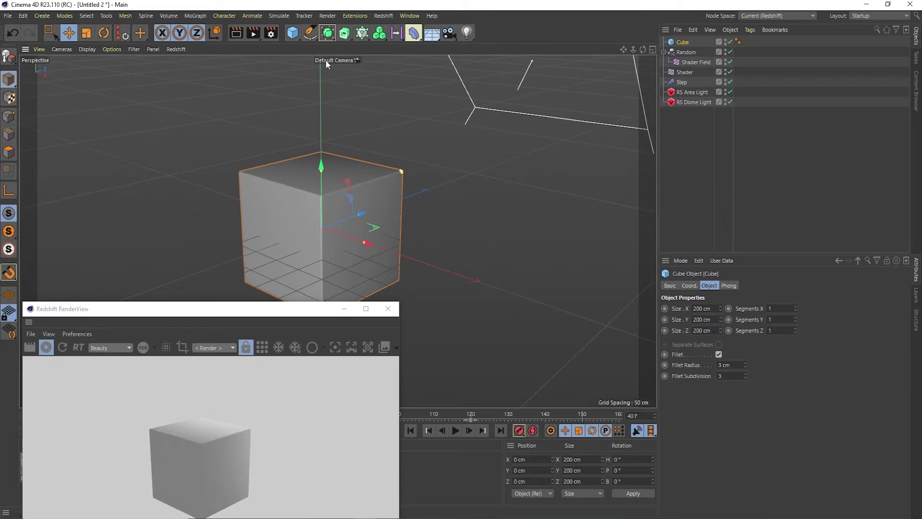
Step: Add a sphere and raise it to about Y 99 cm so it sits partly above the cube
click(293, 33)
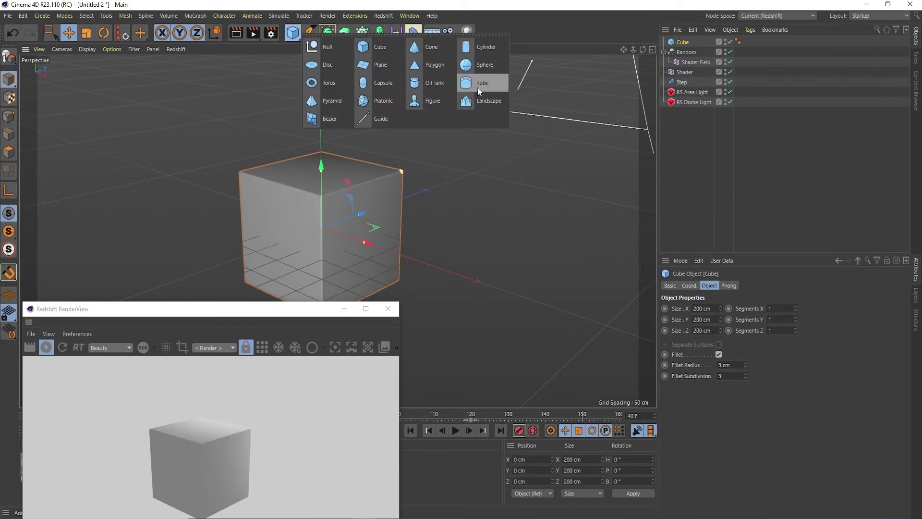
click(491, 62)
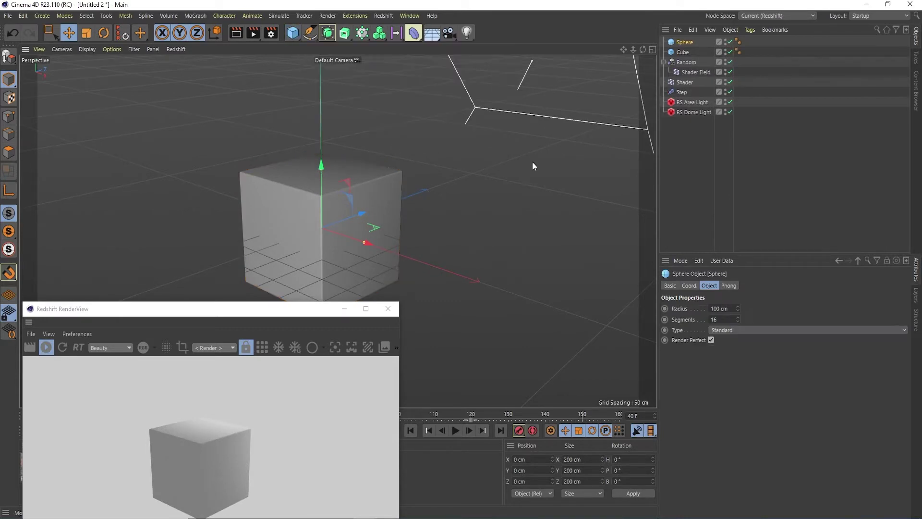
mouse_move(321, 181)
mouse_down()
mouse_move(341, 99)
mouse_move(344, 155)
mouse_move(329, 168)
mouse_up()
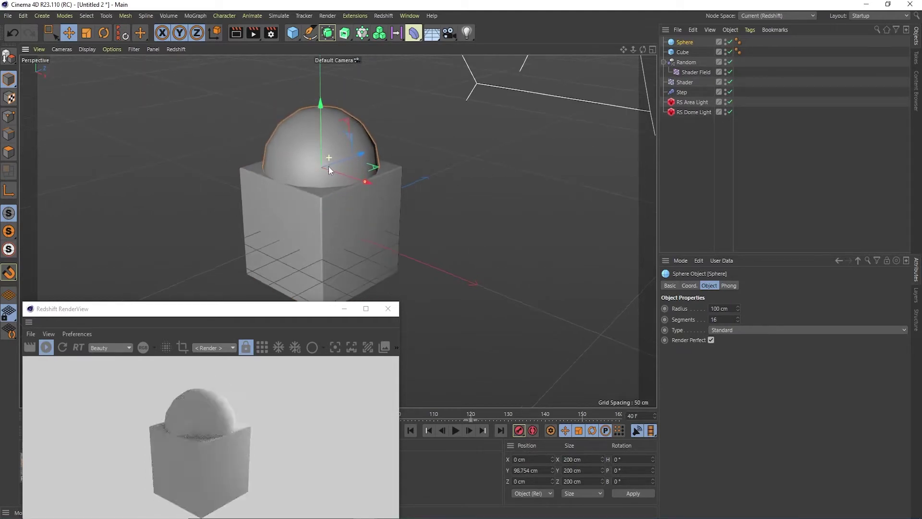
scroll(337, 173, up, 2)
Step: Set the sphere's segments to 89 and its radius to 82 cm, and lower it to about Y 78 cm
drag(739, 319, 740, 306)
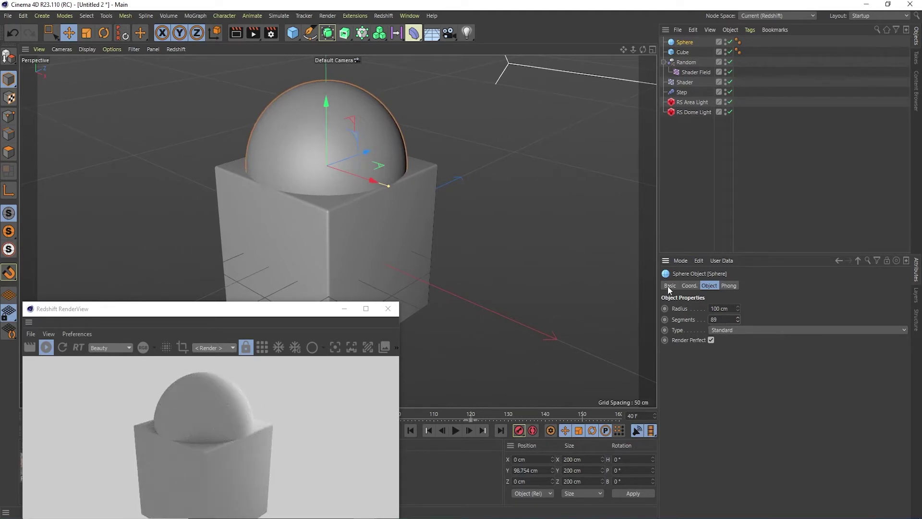
scroll(375, 178, up, 1)
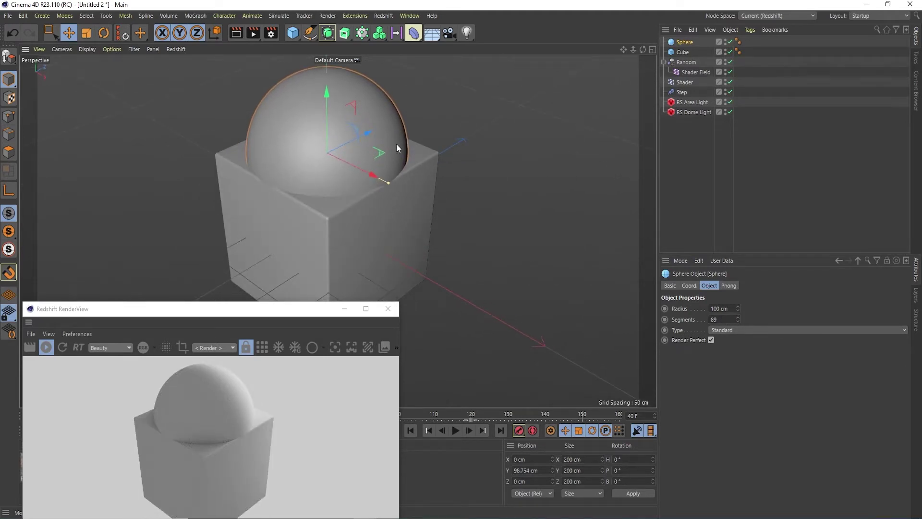
drag(737, 310, 738, 318)
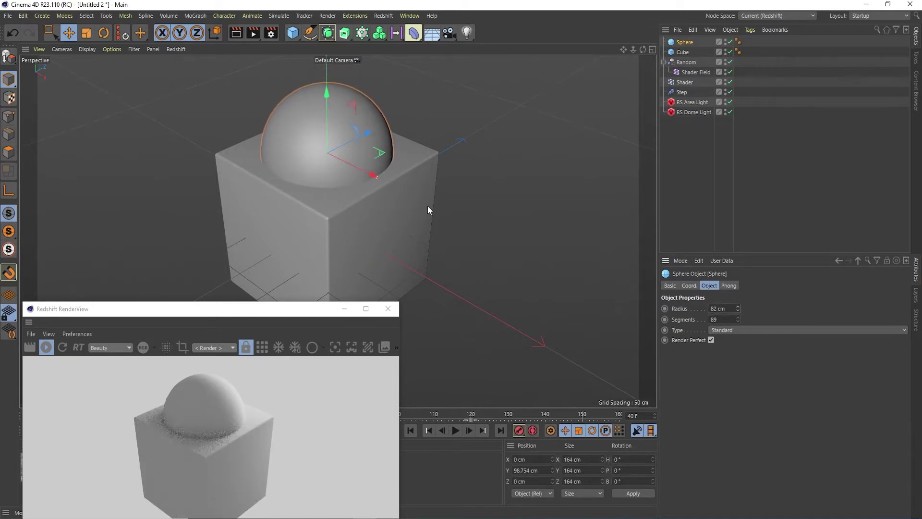
alt+drag(427, 205, 393, 174)
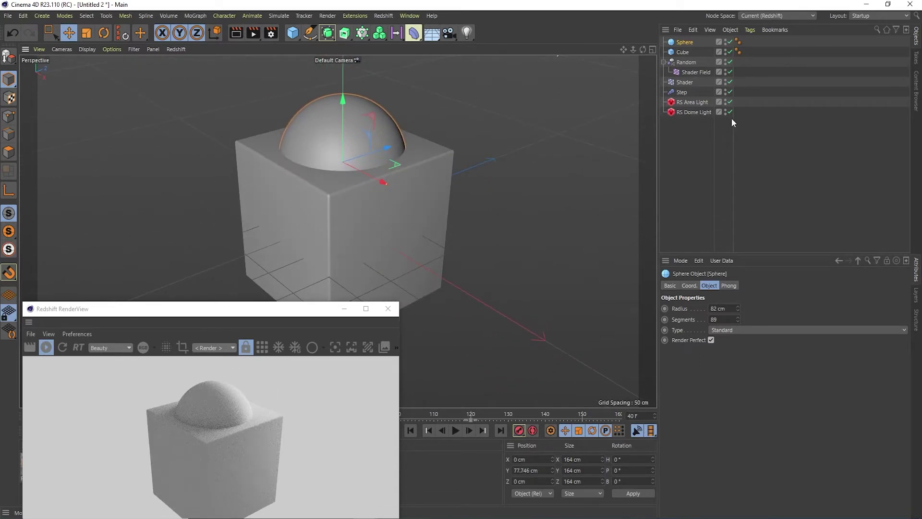
Step: Delete the Random, Shader and Step effectors from the scene
click(682, 143)
click(682, 42)
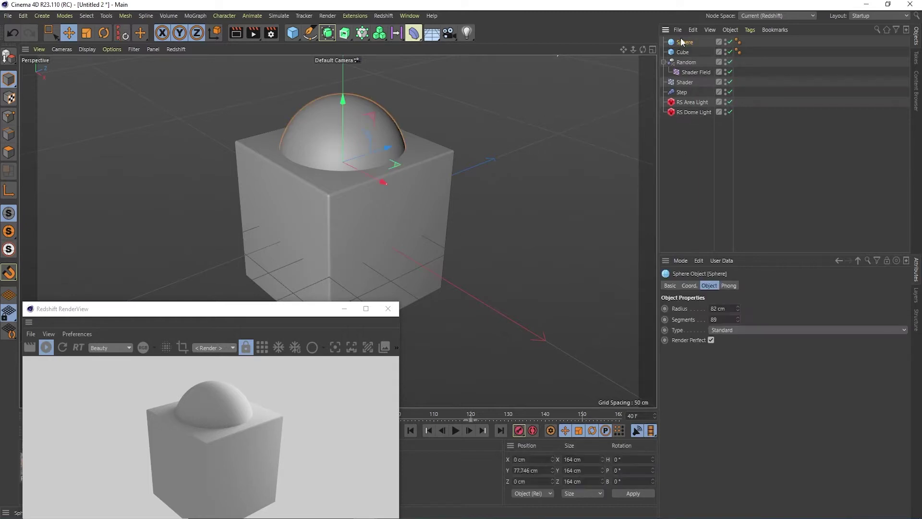
click(691, 64)
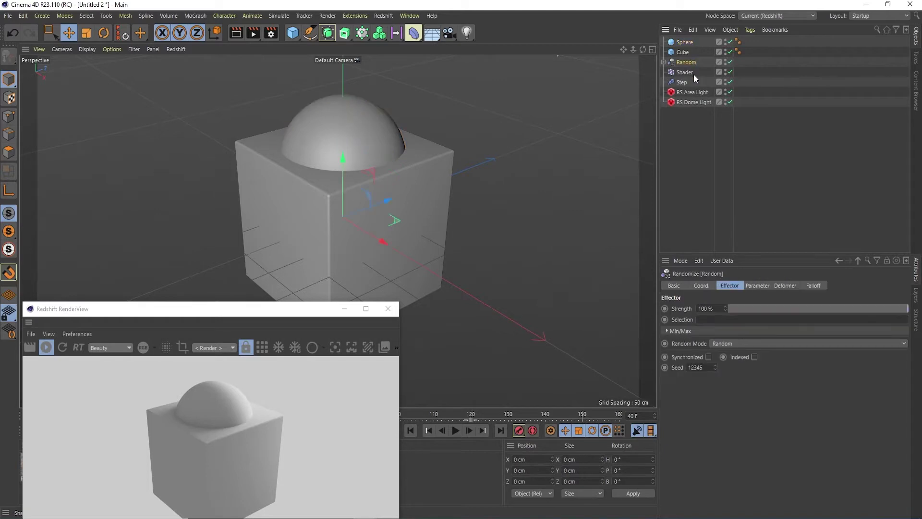
key(Delete)
click(691, 63)
key(Delete)
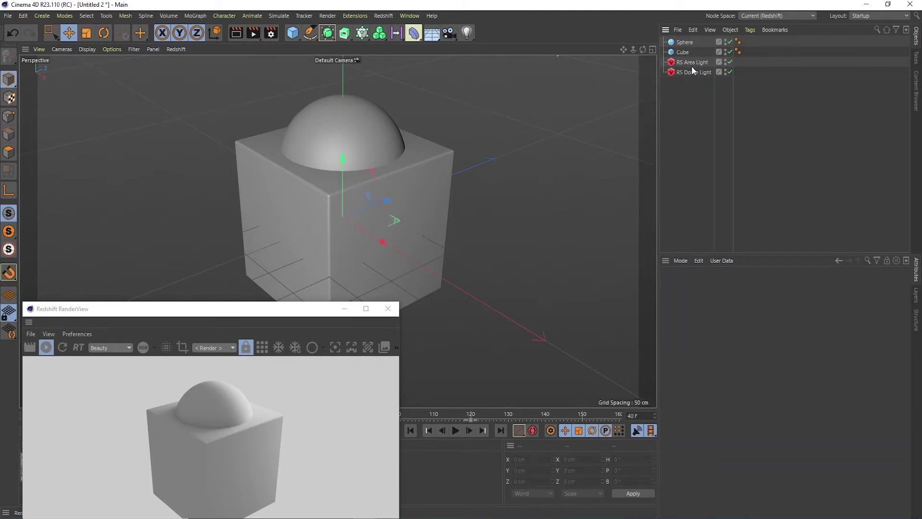
Step: Create a Boole generator as the parent of the sphere
click(684, 43)
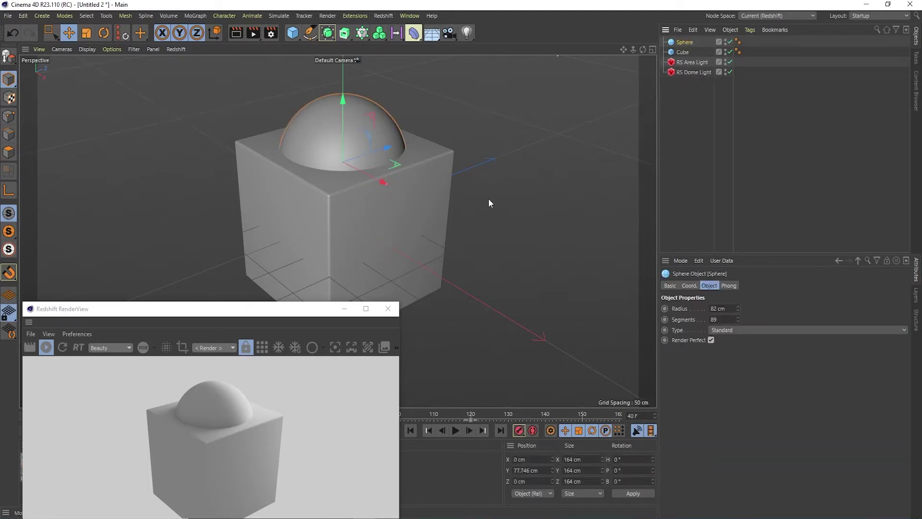
alt+drag(489, 199, 462, 190)
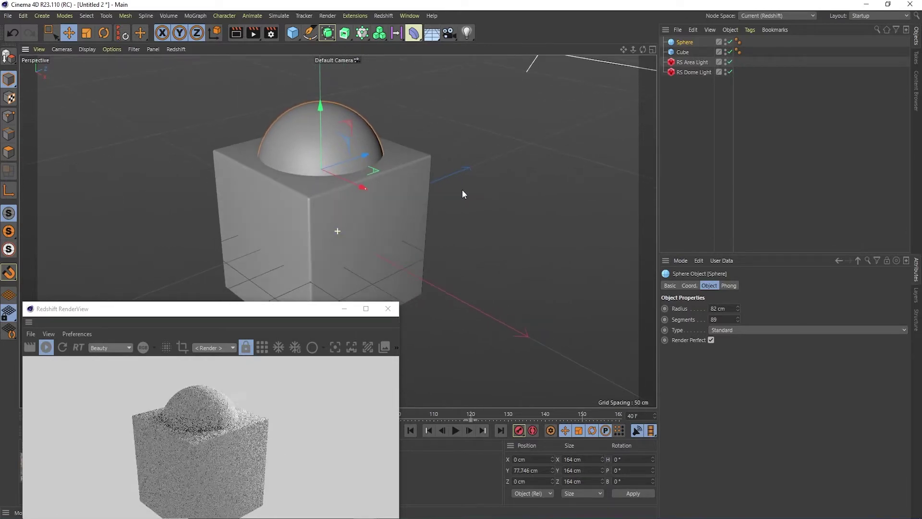
click(692, 86)
click(684, 42)
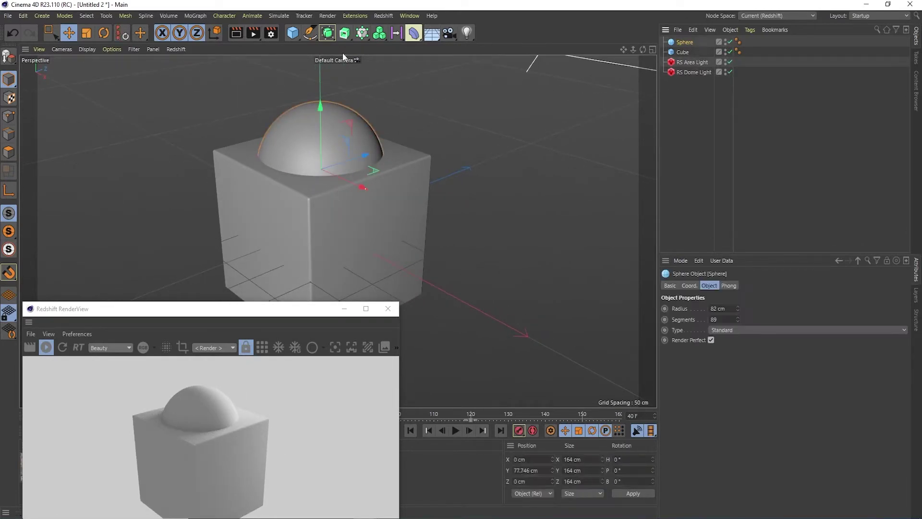
click(327, 32)
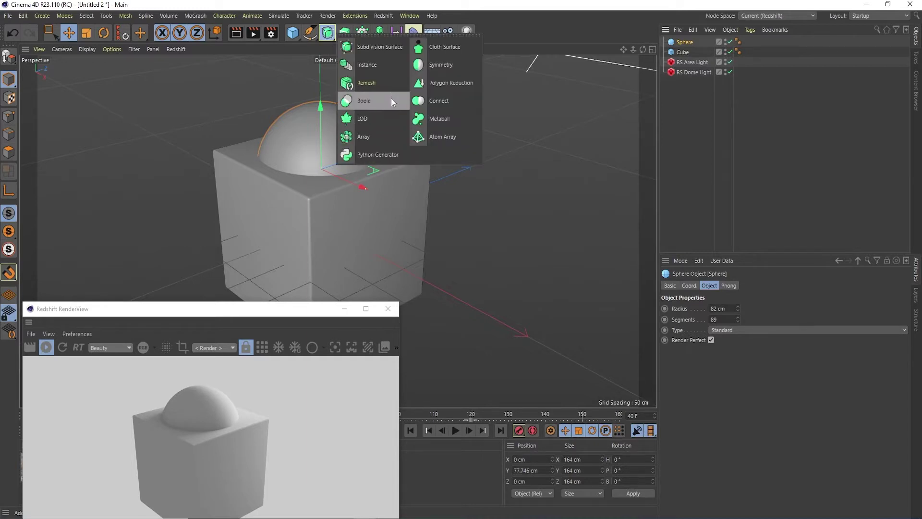
alt+click(391, 101)
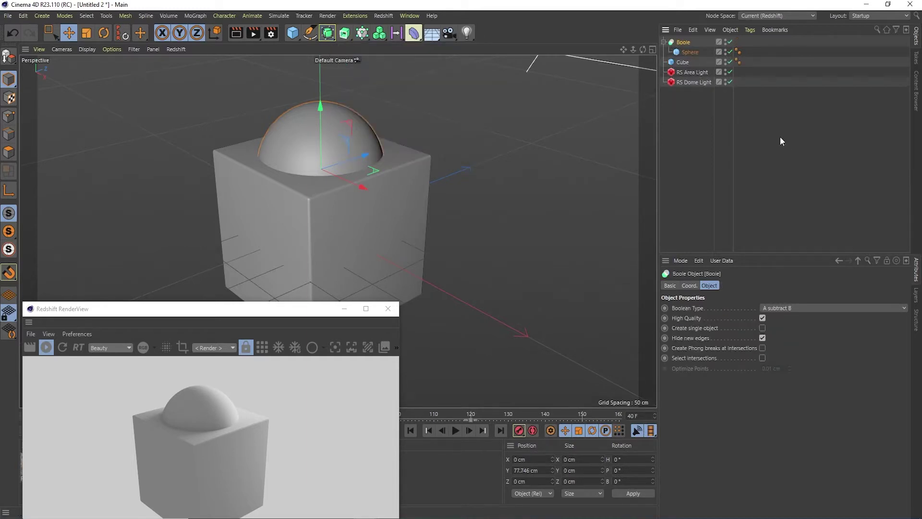
Step: Place the cube inside the Boole above the sphere so that the sphere is subtracted from the cube
click(684, 64)
drag(690, 54, 690, 48)
alt+drag(488, 205, 429, 204)
scroll(405, 159, up, 3)
alt+drag(405, 160, 399, 206)
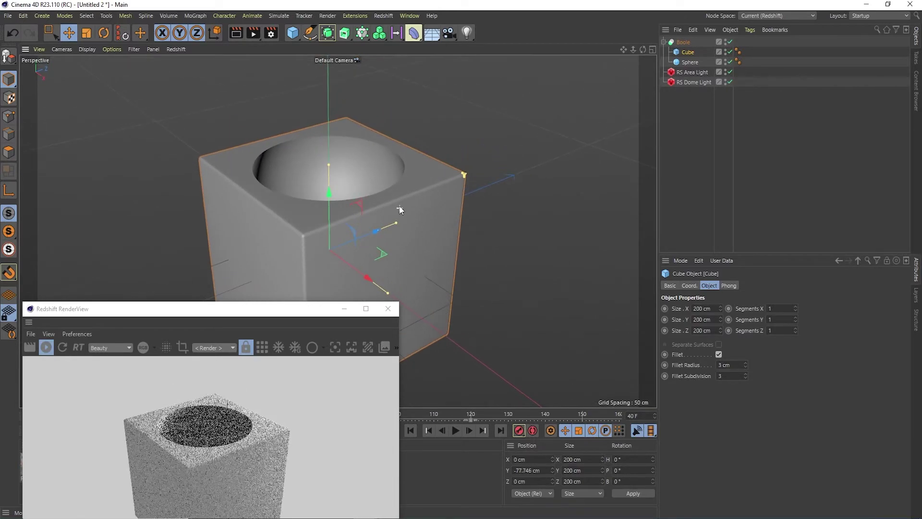
Step: Merge the Boole, cube and sphere into one polygon object with Connect Objects + Delete
click(684, 42)
shift+click(688, 62)
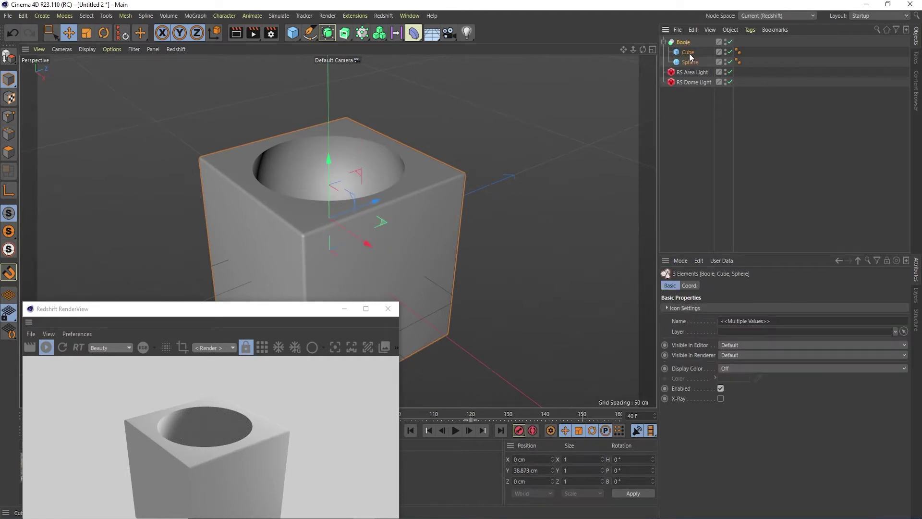
right_click(690, 54)
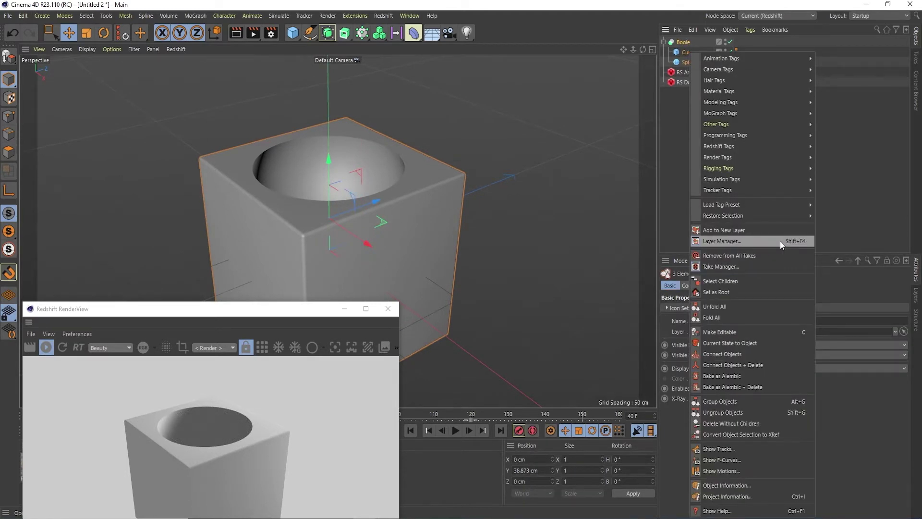
click(764, 366)
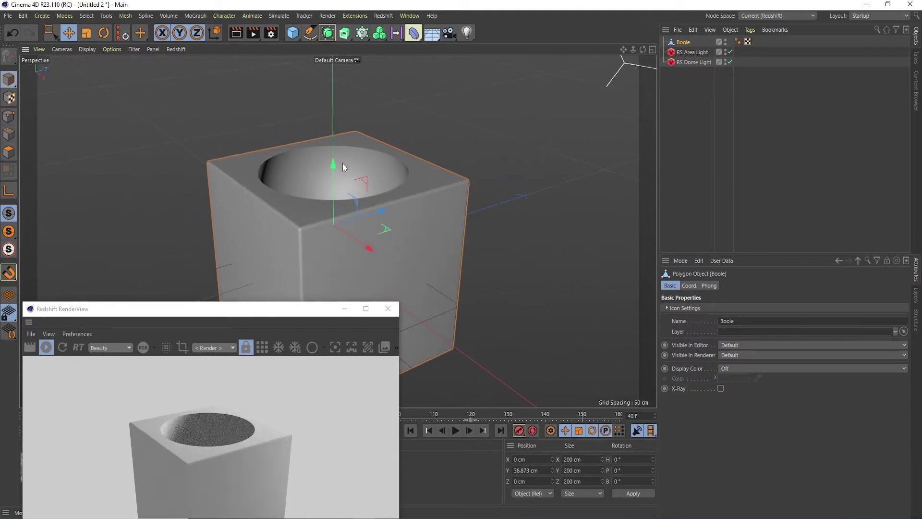
Step: Convert the selected edge loop around the hollow's circular rim into a spline with Edge to Spline
alt+drag(333, 189, 391, 158)
scroll(421, 168, up, 5)
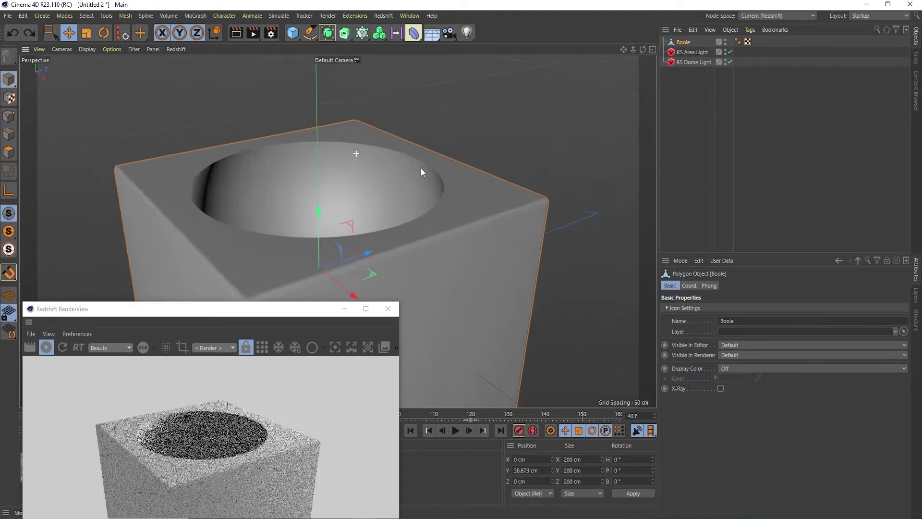
alt+drag(431, 189, 451, 180)
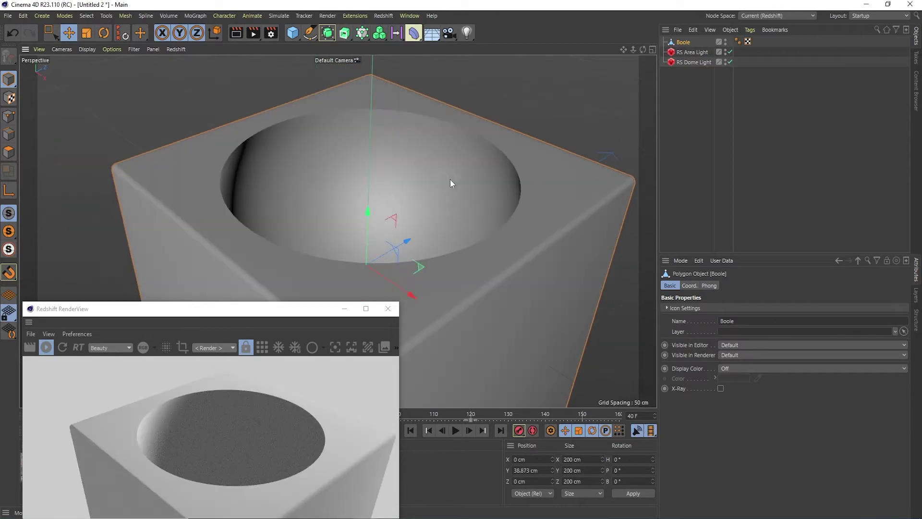
click(9, 134)
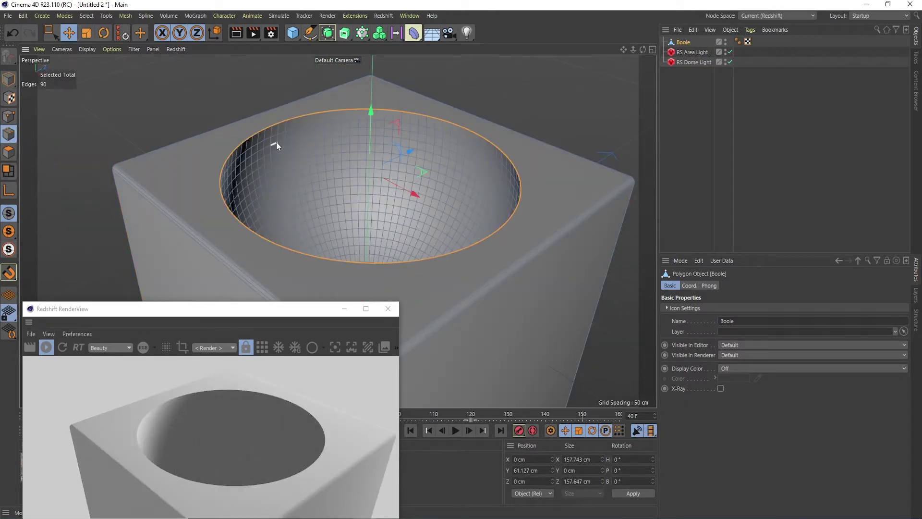
alt+drag(278, 136, 355, 149)
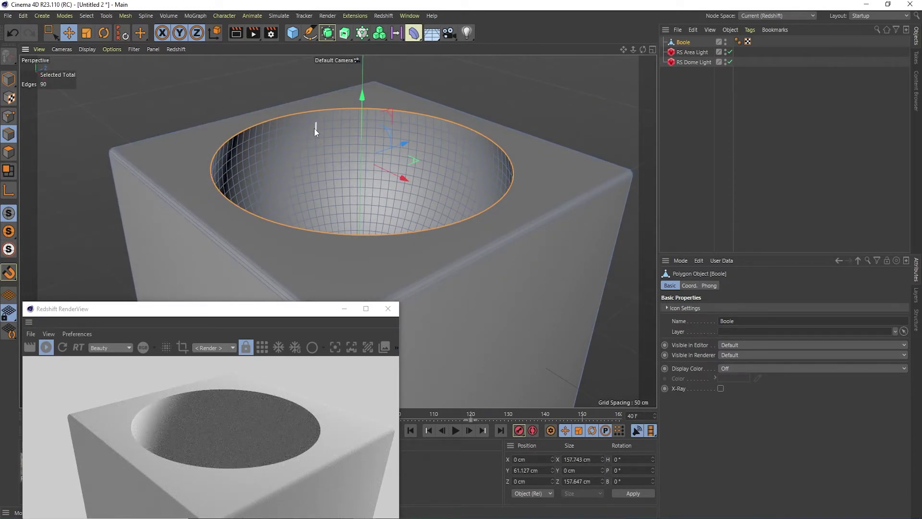
click(147, 17)
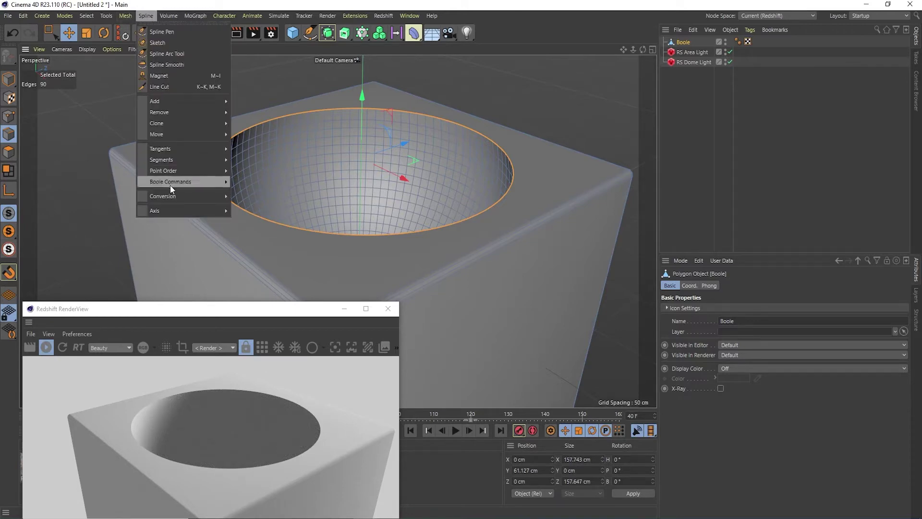
mouse_move(200, 197)
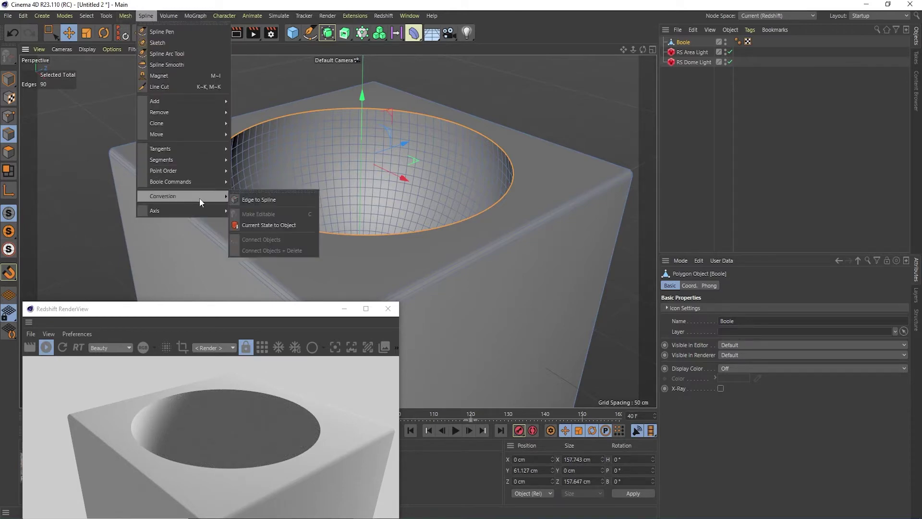
click(267, 200)
Step: Isolate the extracted rim spline in the viewport to inspect it and shift the render preview window slightly
click(697, 52)
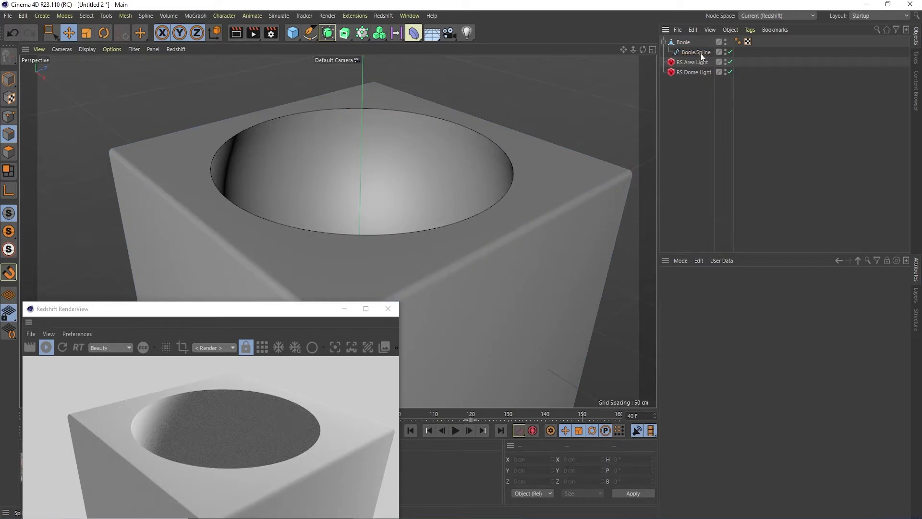
click(8, 231)
alt+drag(447, 240, 552, 142)
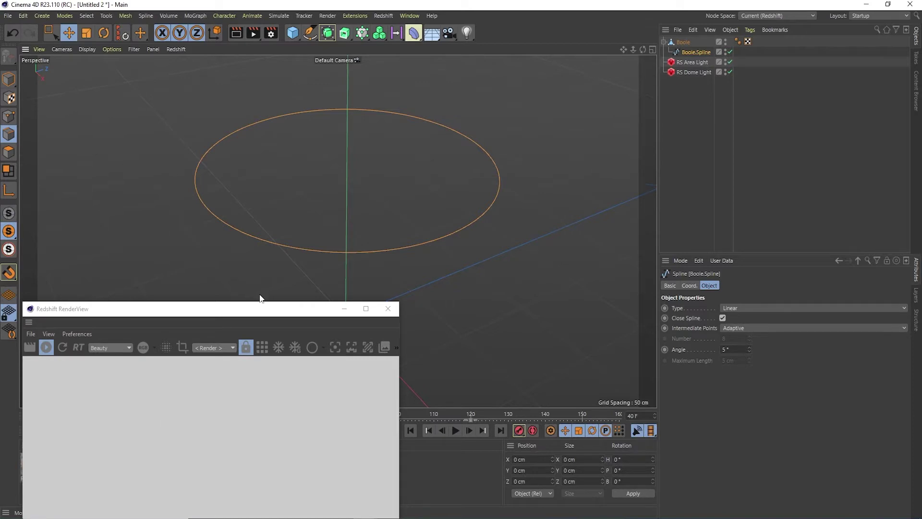
mouse_move(256, 310)
mouse_down()
mouse_move(308, 165)
mouse_move(261, 321)
mouse_up()
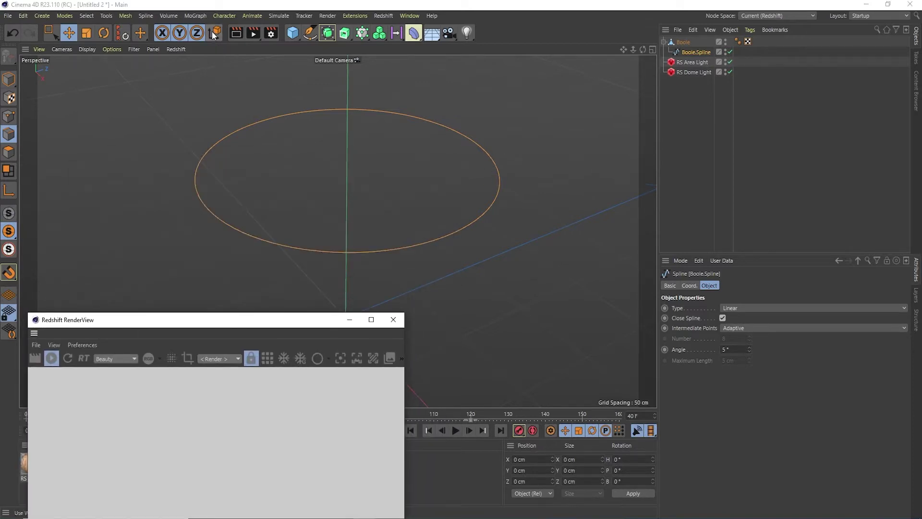
Step: Show all objects again and add a default cube to the scene
click(293, 33)
mouse_move(390, 135)
alt+mouse_down()
mouse_move(373, 145)
mouse_move(373, 131)
alt+mouse_up()
Step: Move the rim spline out of the Boole object to the top level of the hierarchy
click(696, 62)
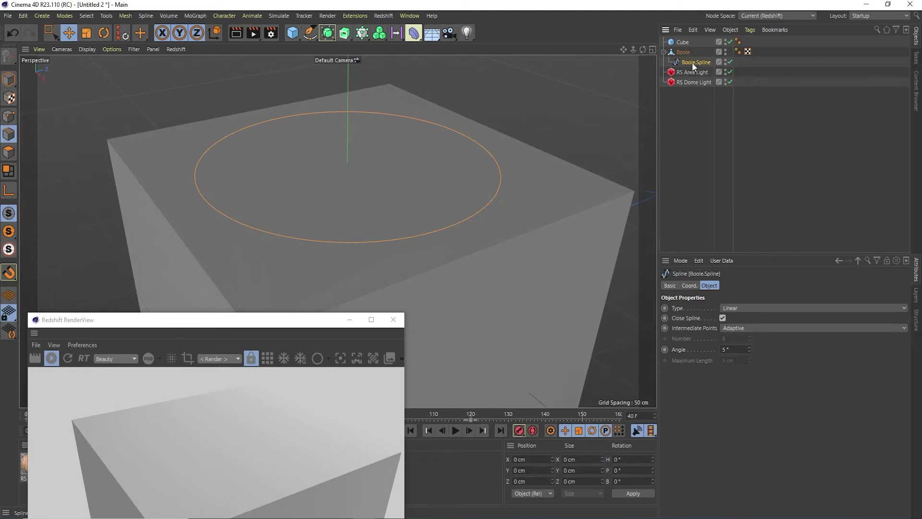
drag(691, 48, 691, 48)
click(692, 118)
Step: Delete the extra default cube from the scene
click(685, 44)
click(684, 53)
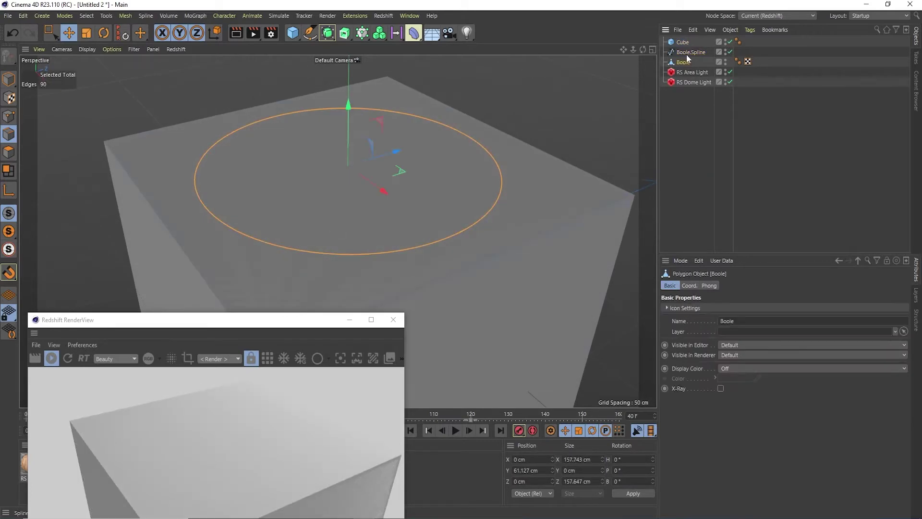
click(684, 43)
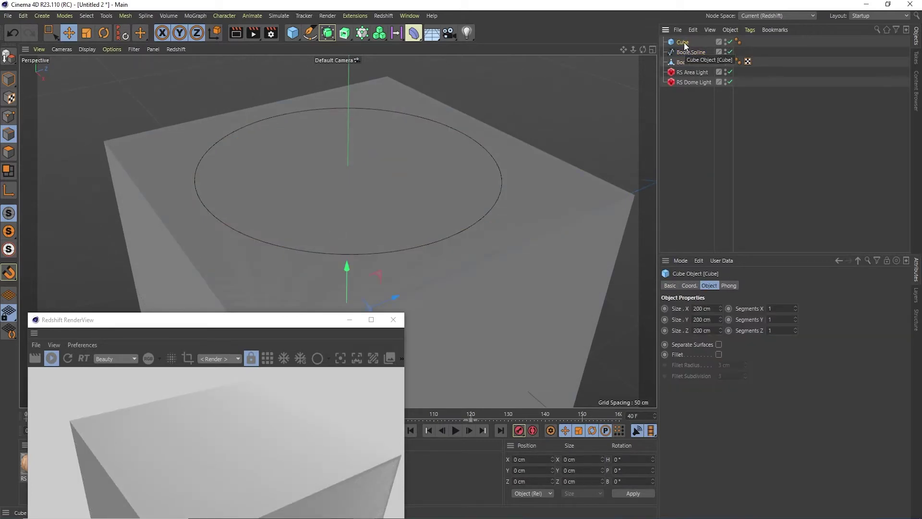
drag(684, 42, 682, 62)
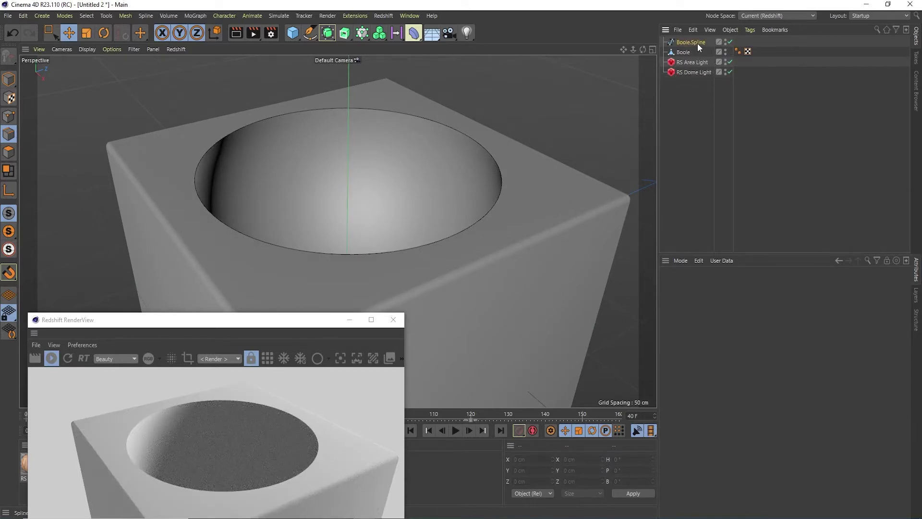
Step: Isolate the rim spline in the viewport and place it inside a new Extrude generator
click(698, 43)
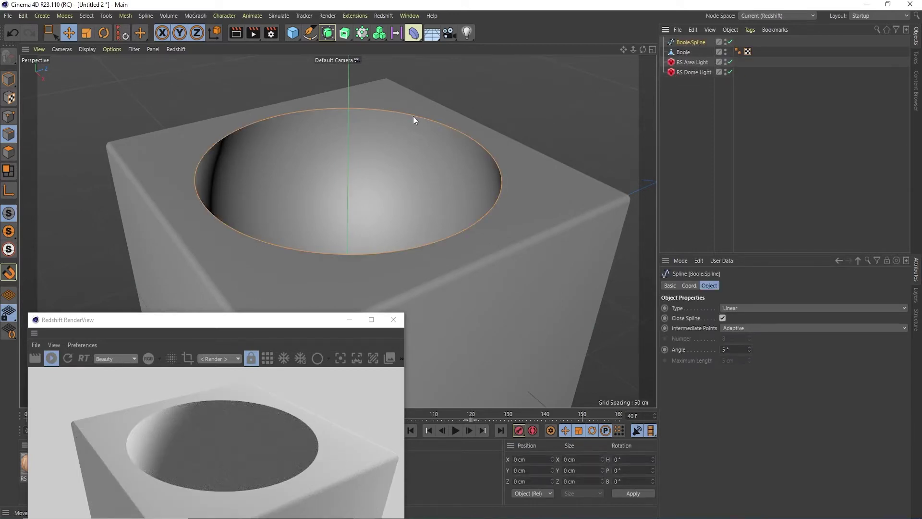
alt+drag(414, 117, 408, 116)
click(9, 232)
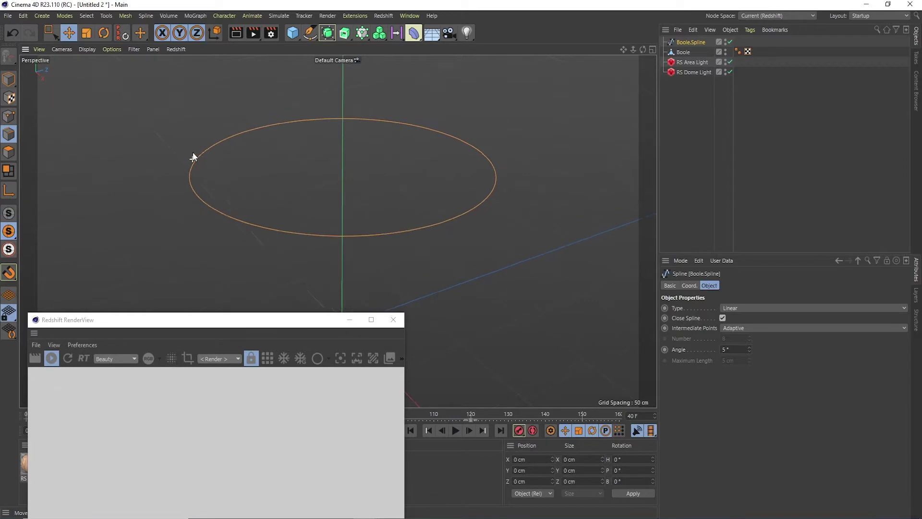
click(346, 33)
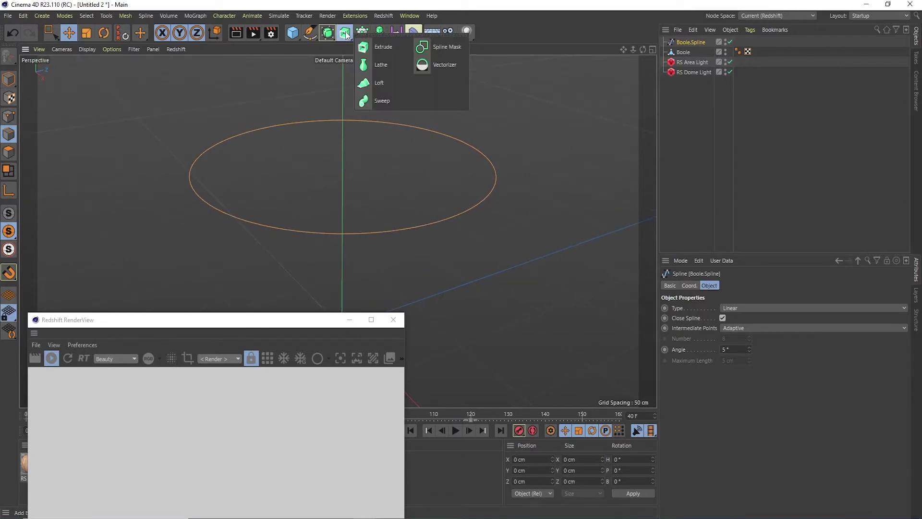
click(384, 48)
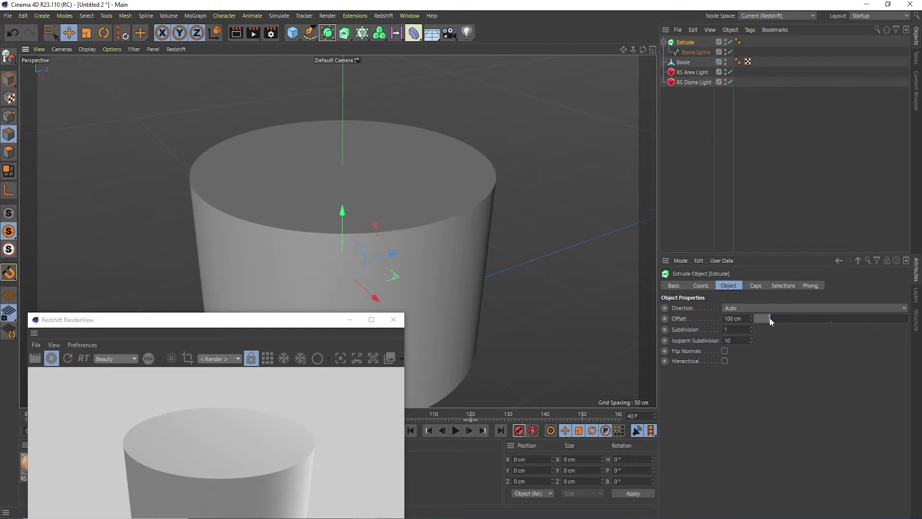
Step: Reduce the Extrude's offset to 3 cm to form a thin disc
drag(770, 318, 754, 313)
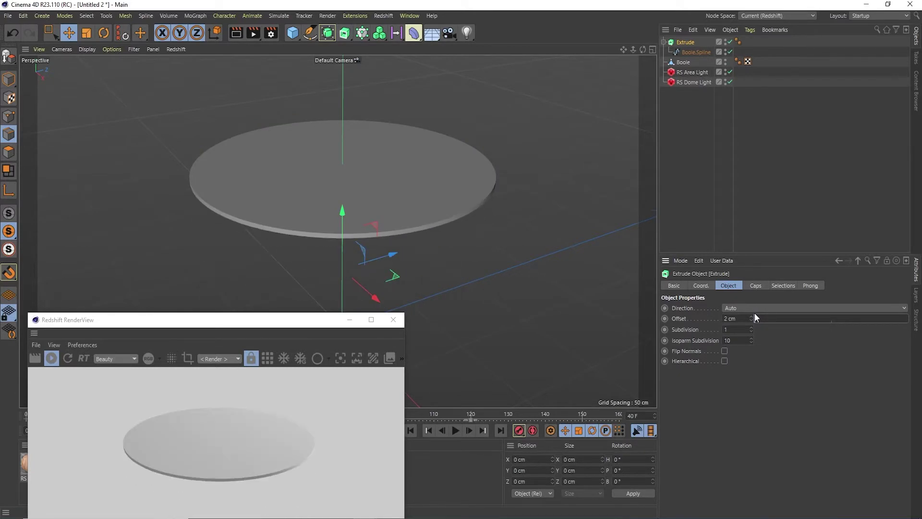
alt+drag(452, 257, 365, 203)
alt+right_drag(365, 203, 443, 217)
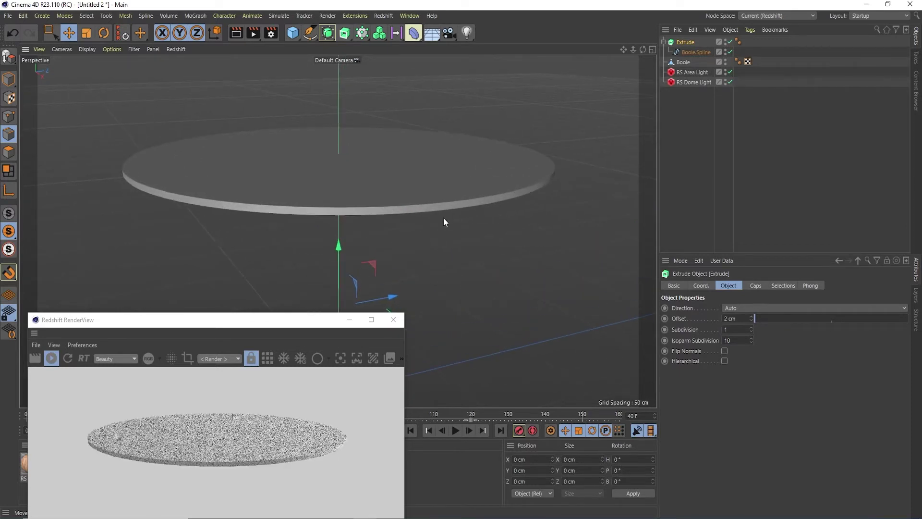
drag(753, 319, 753, 317)
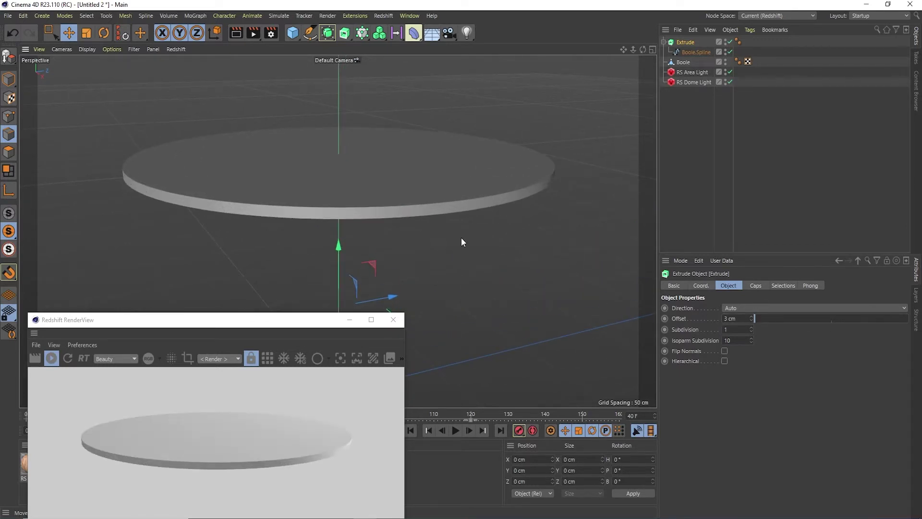
Step: Bevel both caps of the extruded disc with a Round bevel of 0.76 cm
mouse_move(461, 238)
alt+mouse_down()
mouse_move(474, 258)
mouse_move(466, 243)
alt+mouse_up()
scroll(453, 246, up, 3)
scroll(452, 246, up, 1)
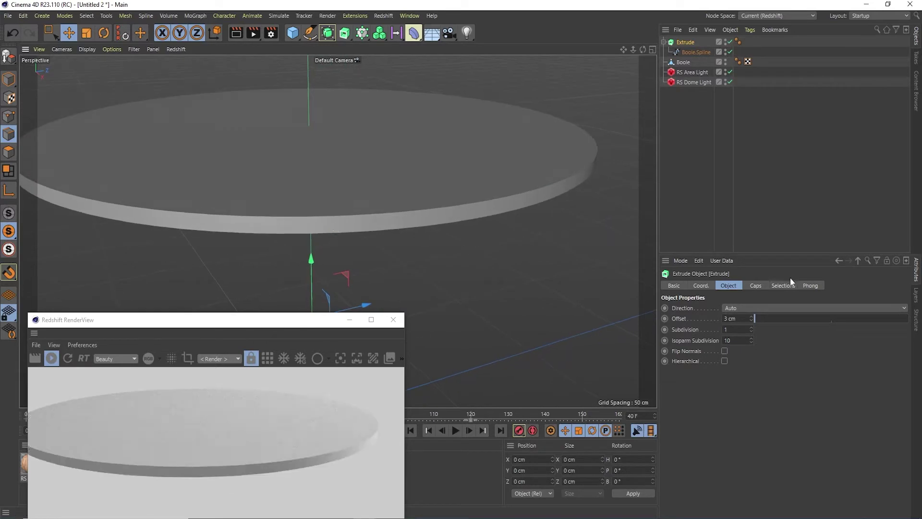
click(759, 285)
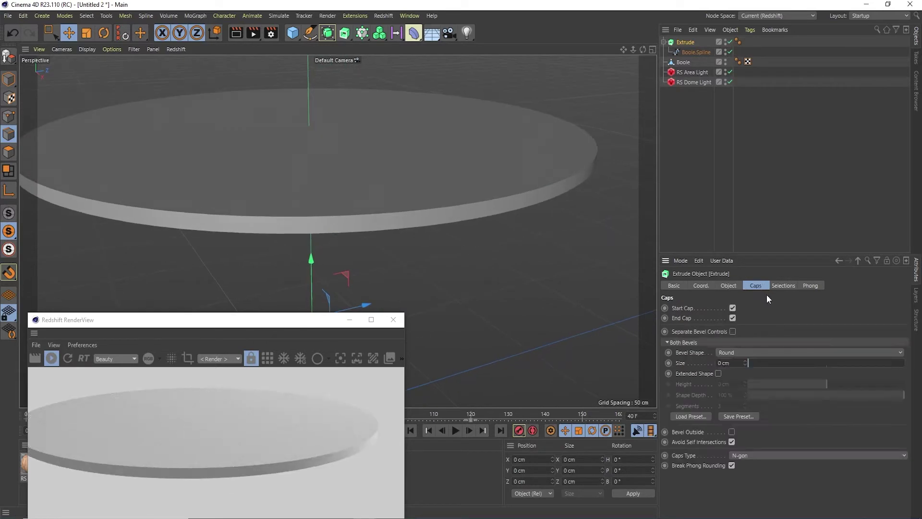
click(746, 360)
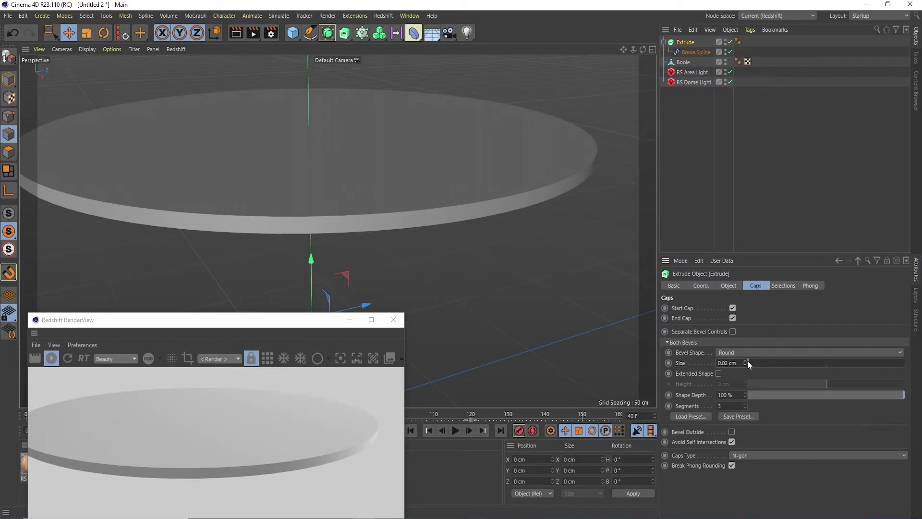
drag(747, 361, 750, 362)
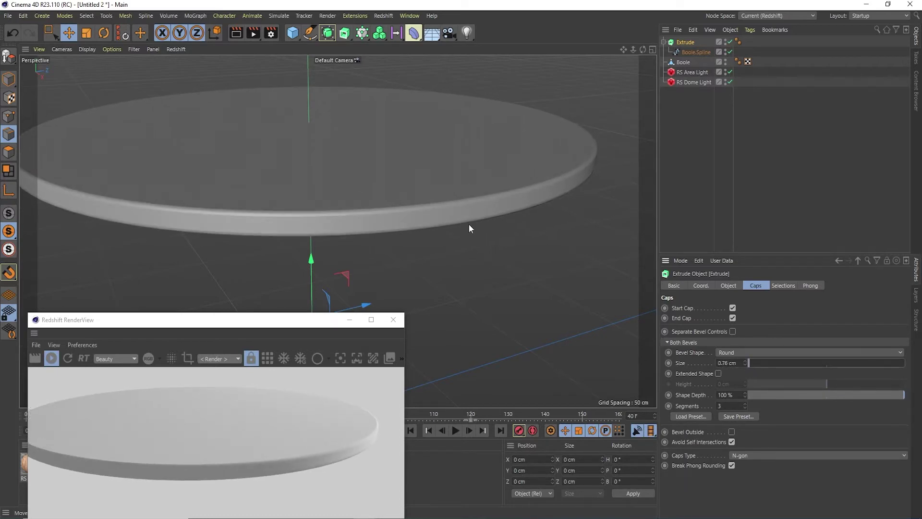
scroll(443, 212, up, 2)
scroll(483, 194, down, 4)
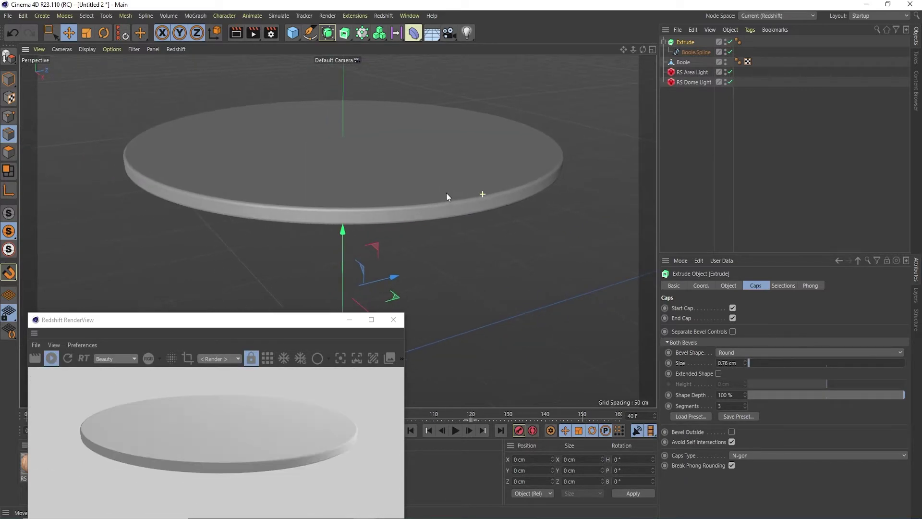
scroll(437, 175, up, 2)
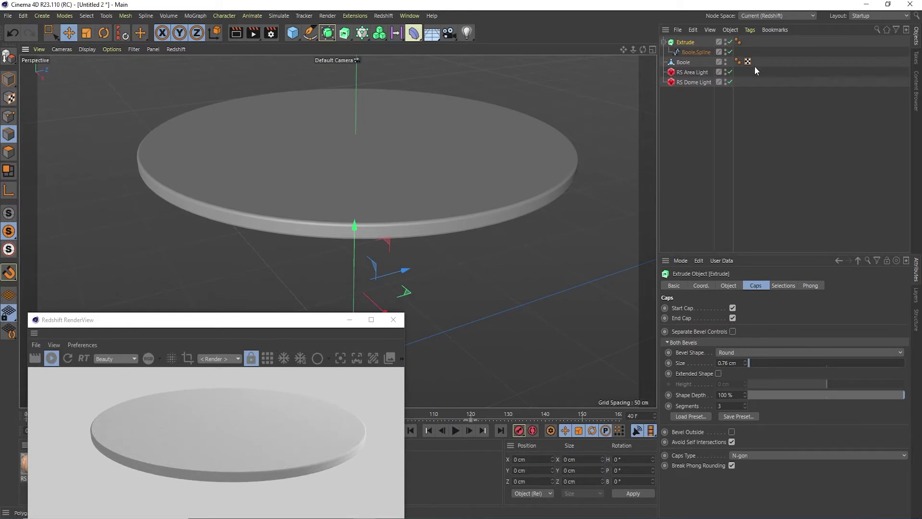
Step: Merge the Extrude and its spline into one polygon object, deleting the originals, and switch to Model mode
ctrl+click(690, 51)
right_click(687, 44)
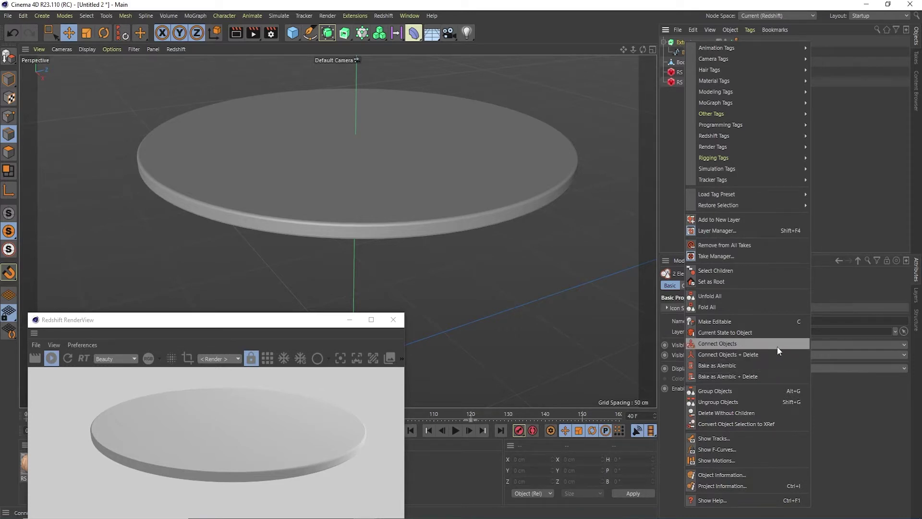
click(762, 356)
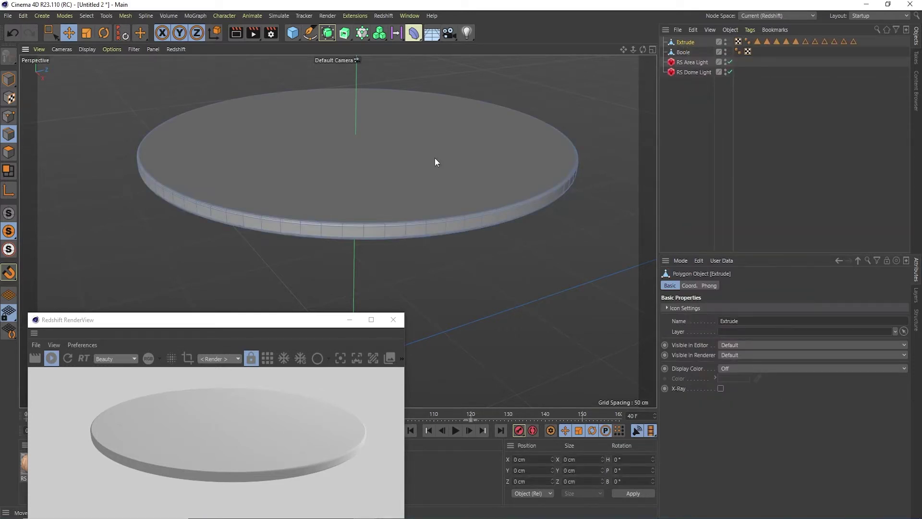
click(442, 185)
click(9, 79)
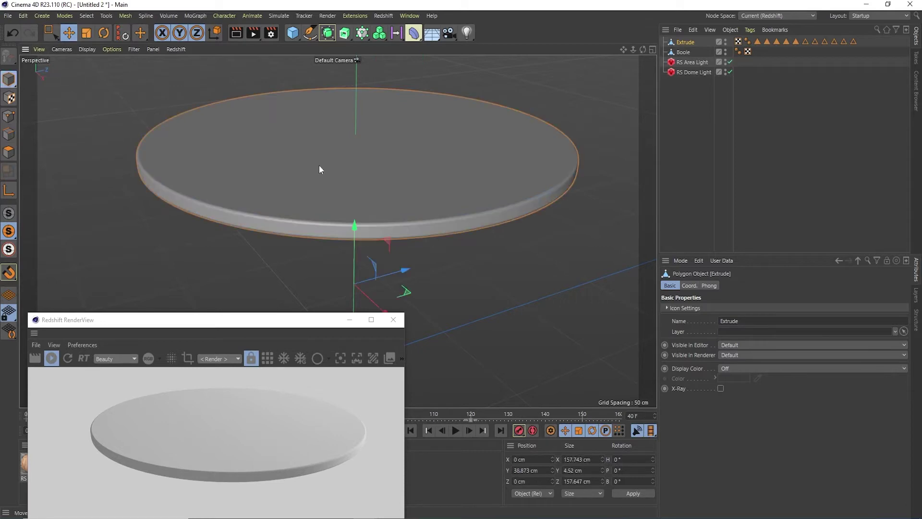
Step: Try rotating the disc around its off-centre axis, and undo the rotation
mouse_move(319, 165)
alt+mouse_down()
mouse_move(468, 192)
mouse_move(320, 182)
alt+mouse_up()
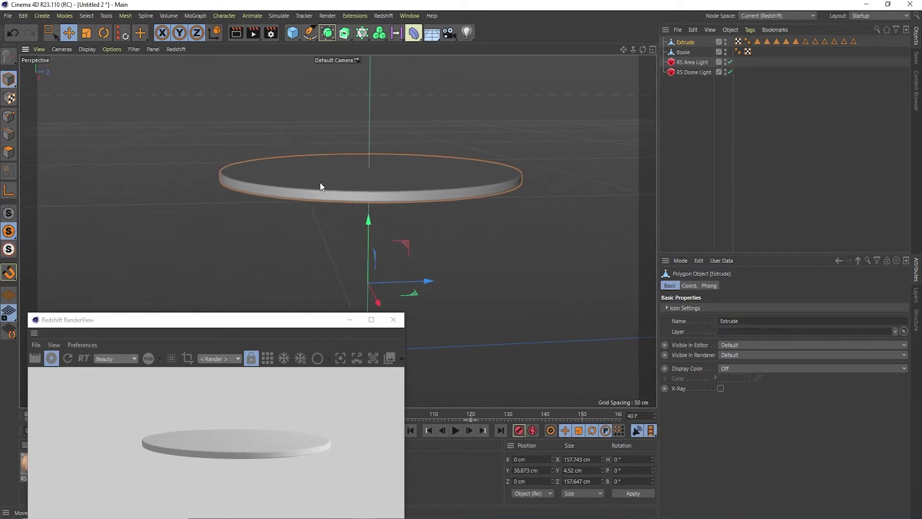
click(103, 34)
alt+drag(437, 194, 444, 207)
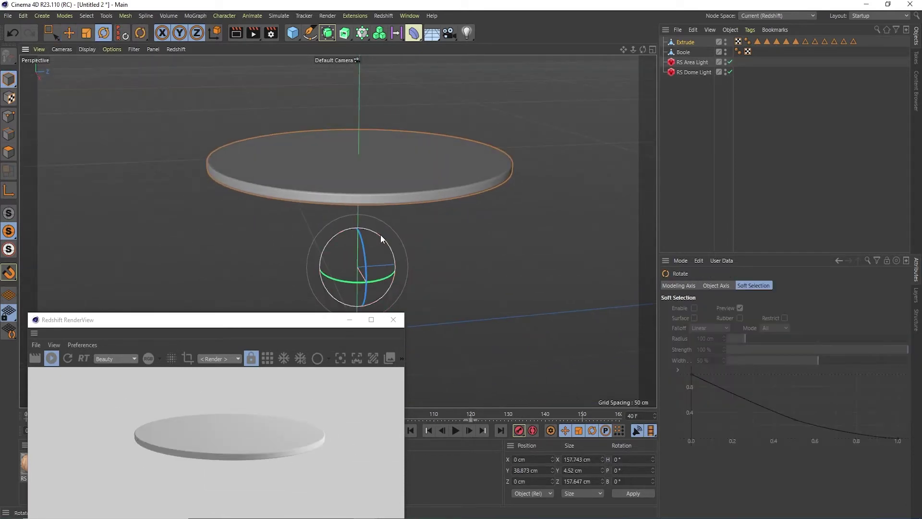
drag(380, 235, 379, 194)
key(ctrl+z)
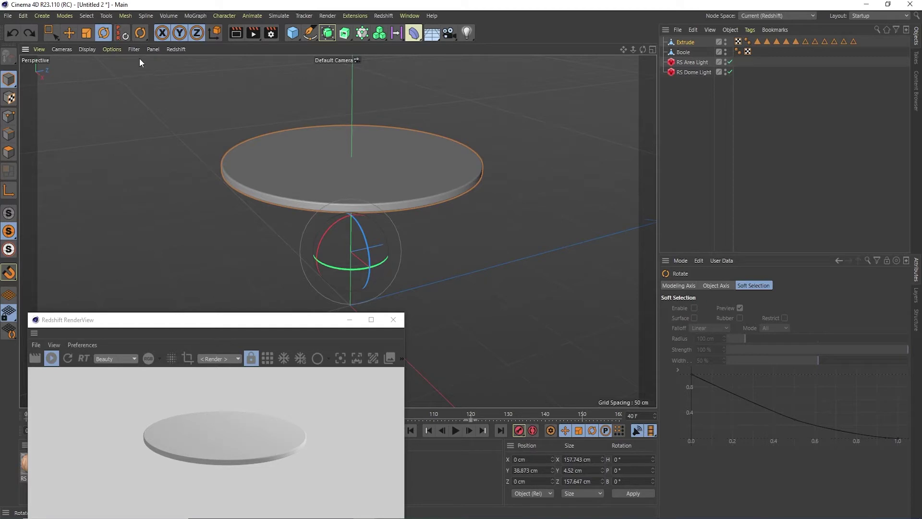
Step: Move the disc's axis to the centre of all its points with Axis Center
click(106, 16)
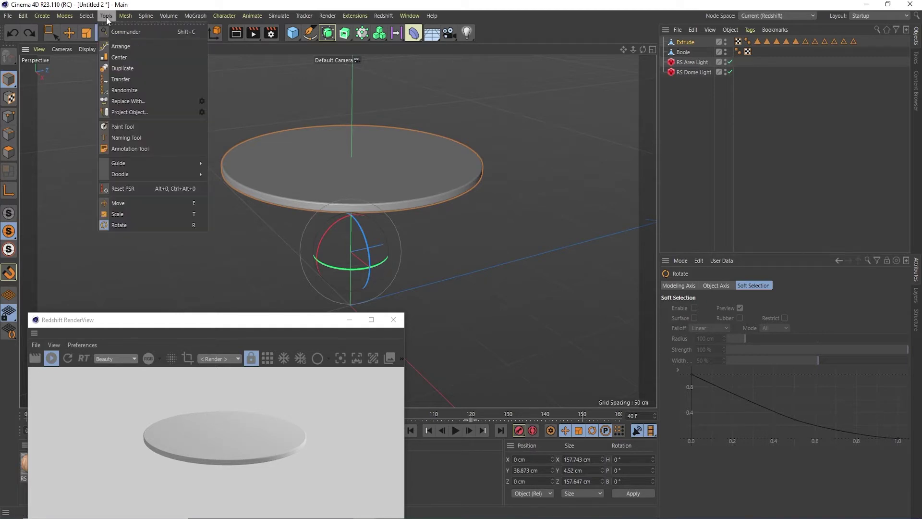
mouse_move(125, 16)
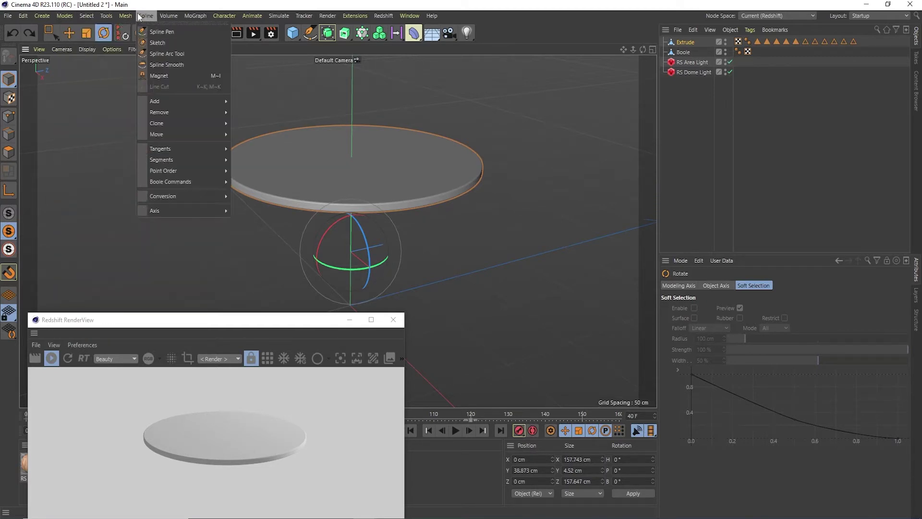
mouse_move(183, 234)
click(282, 234)
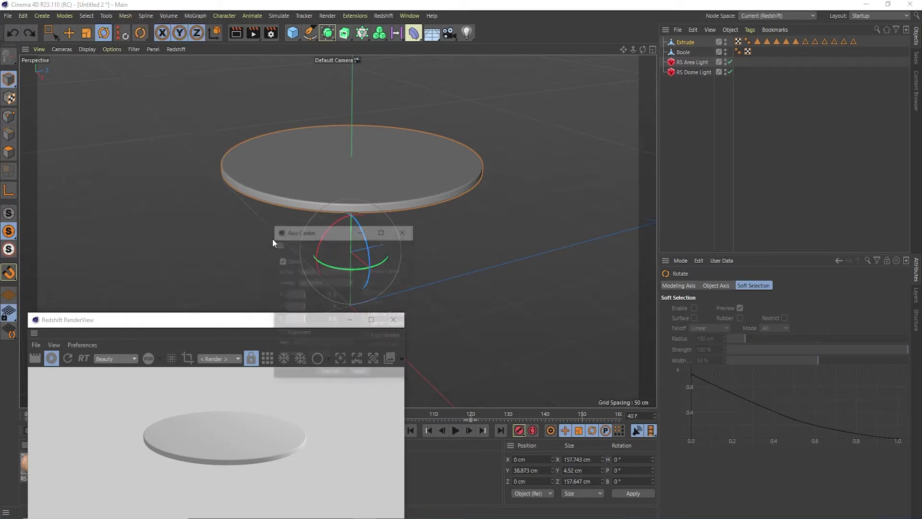
click(331, 374)
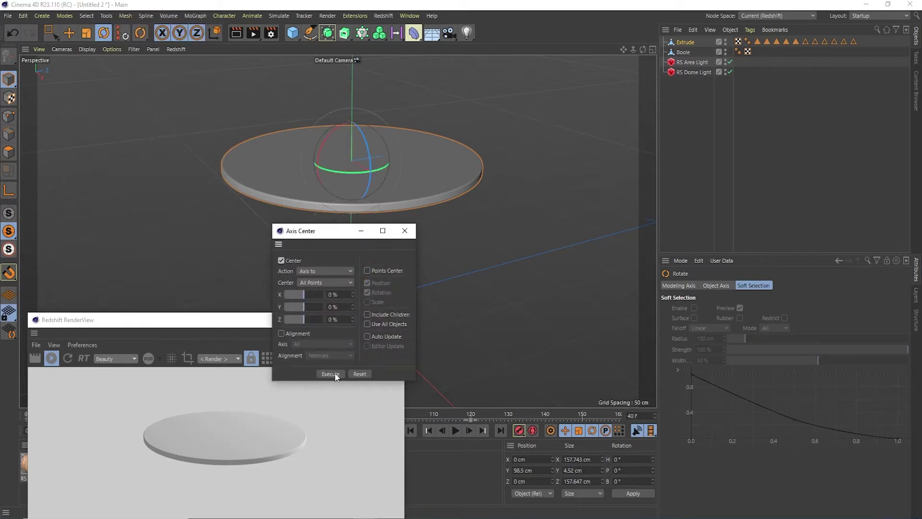
click(405, 231)
Step: Test-rotate the disc around its centred axis, and undo the rotation
alt+drag(432, 236, 477, 246)
drag(362, 150, 362, 177)
key(ctrl+z)
key(ctrl+z)
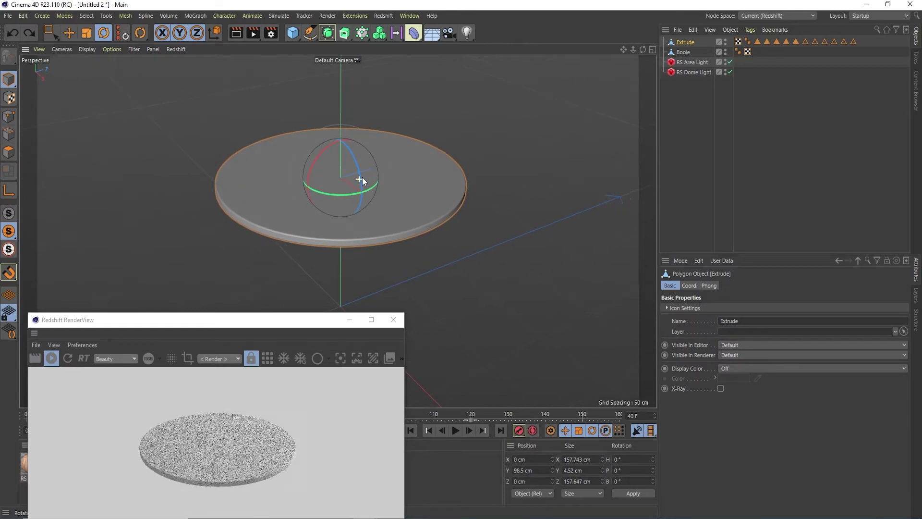
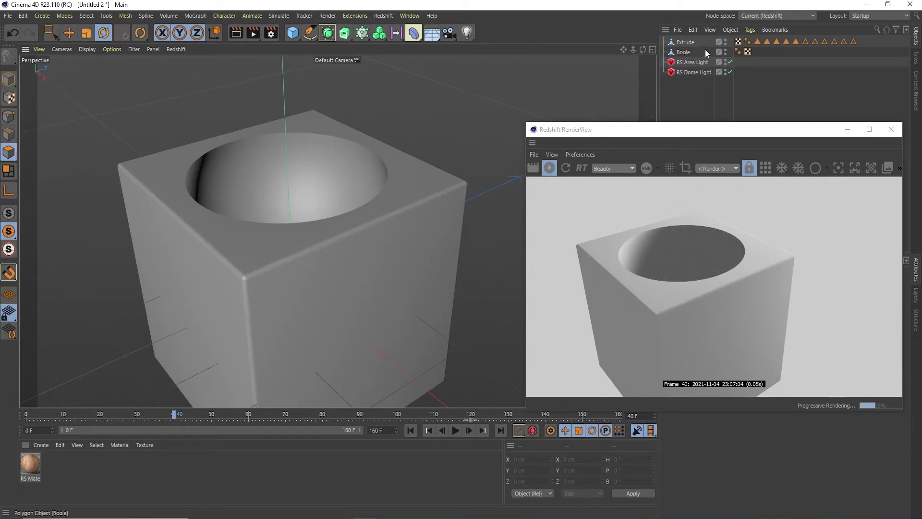
Step: Rename the Boole object as box and the Extrude object as cover
click(688, 52)
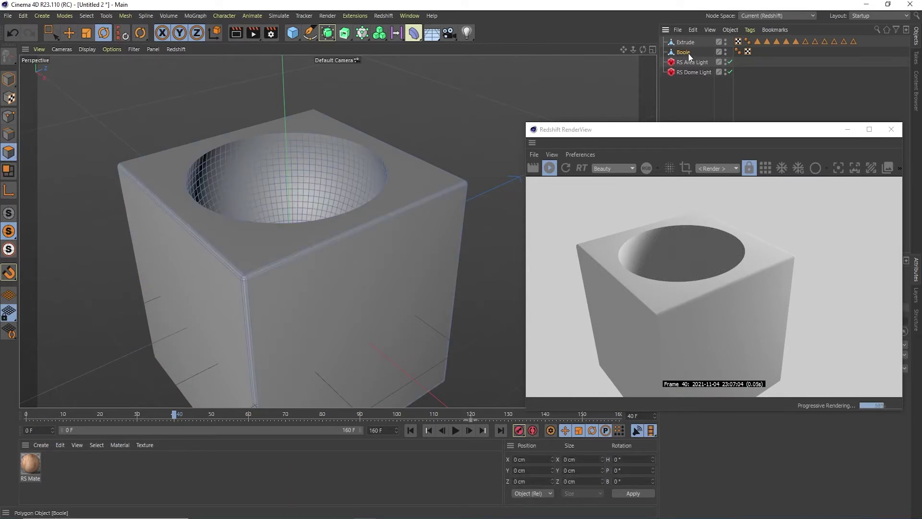
text(box)
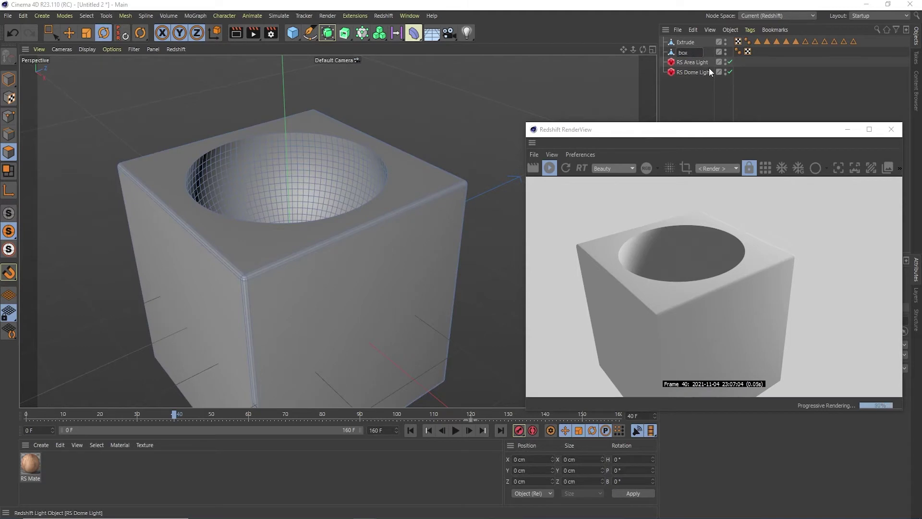
double_click(694, 43)
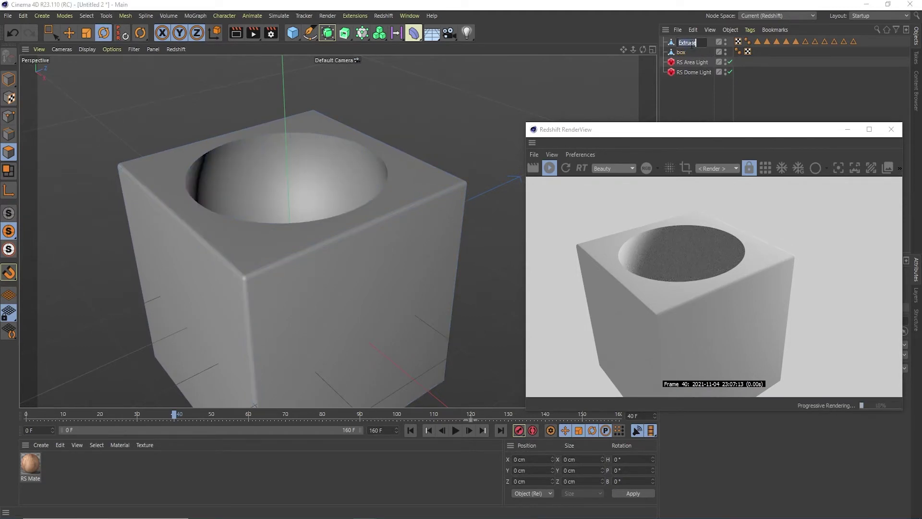
text(cover)
key(Return)
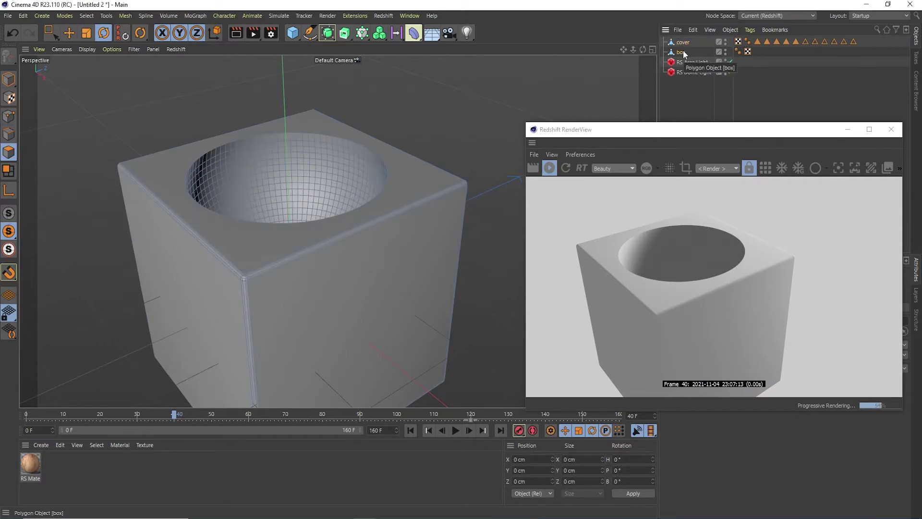
Step: Apply the wood RS Material to the box's spherical hollow polygons only, and clear the polygon selection
click(683, 50)
double_click(313, 159)
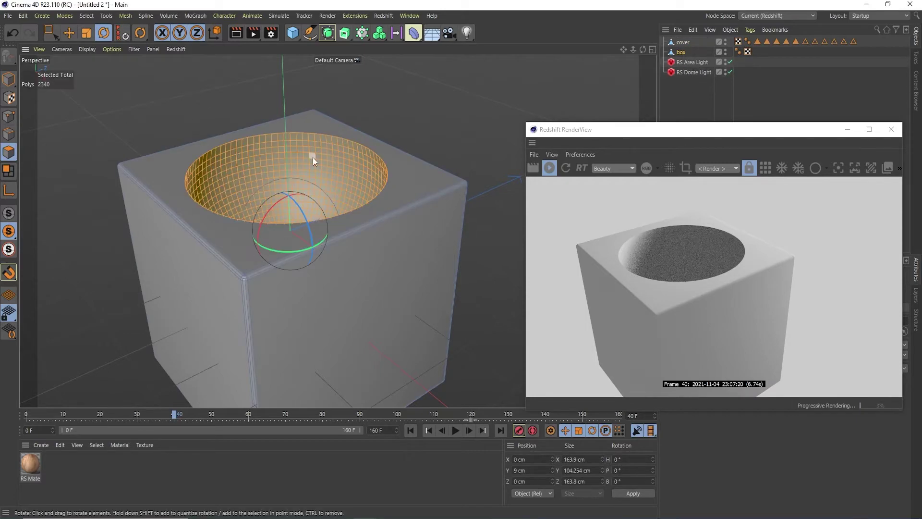
alt+drag(312, 158, 304, 144)
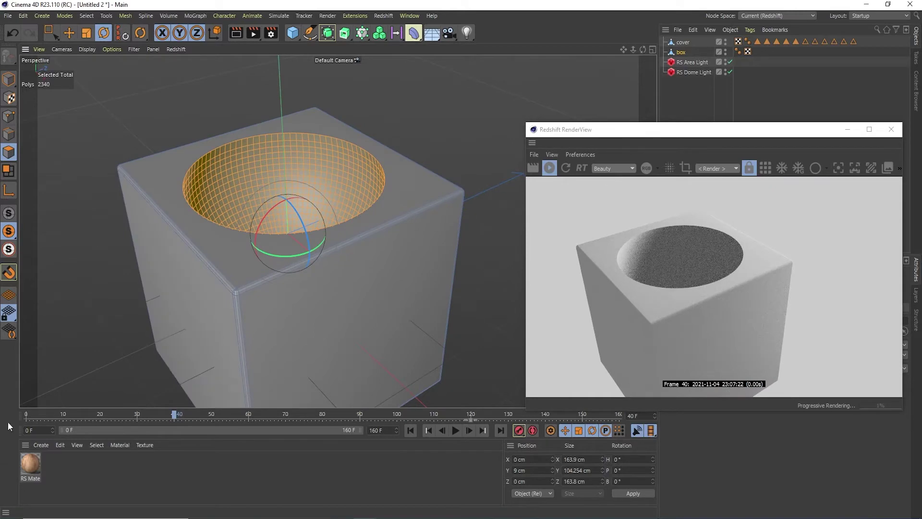
right_click(30, 464)
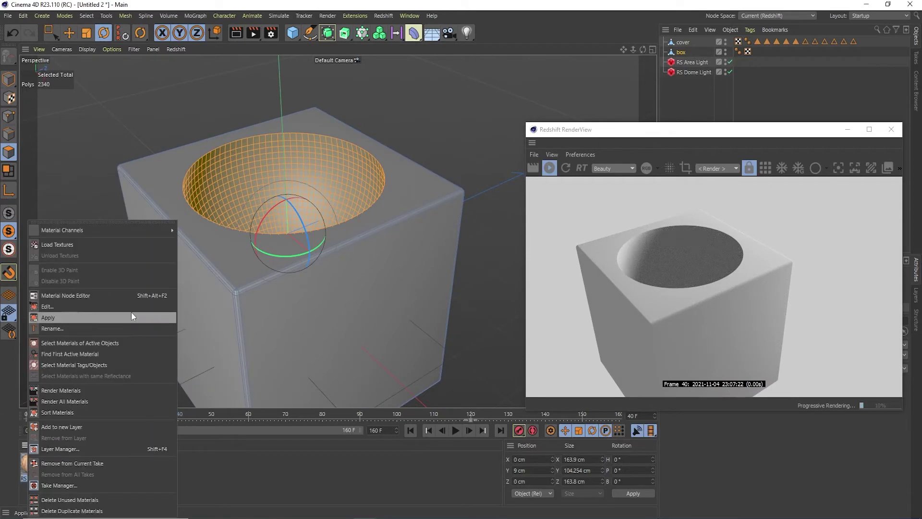
click(131, 314)
alt+drag(313, 168, 321, 177)
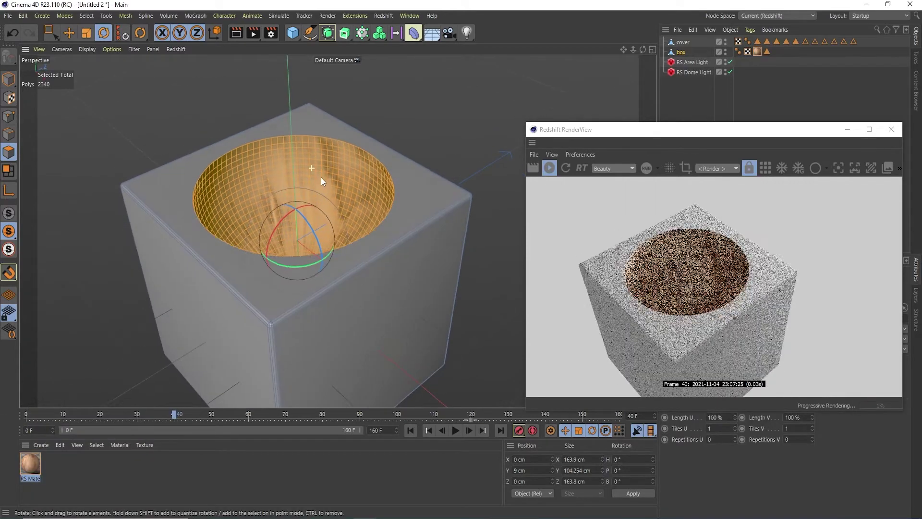
click(76, 33)
alt+drag(125, 94, 127, 91)
click(127, 92)
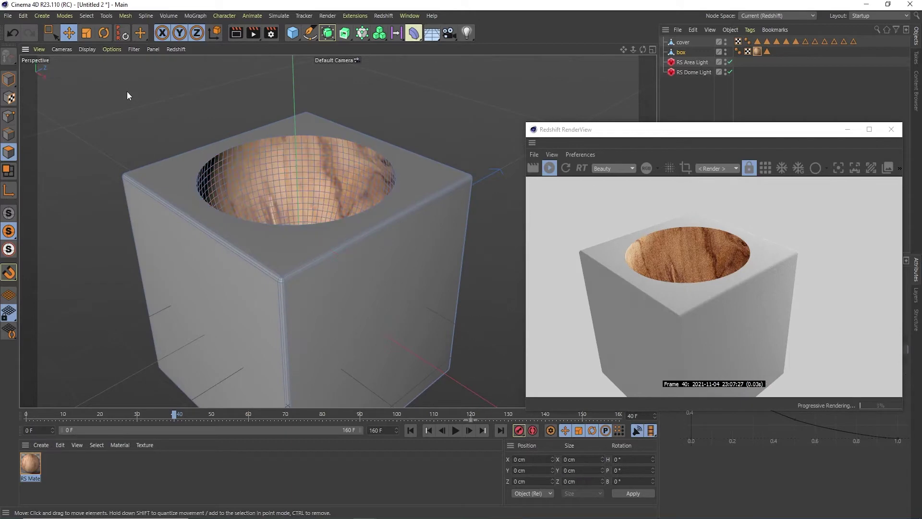
Step: Line up the RS Texture and RS Material nodes beside the Output node in the wood material's shader graph
double_click(32, 465)
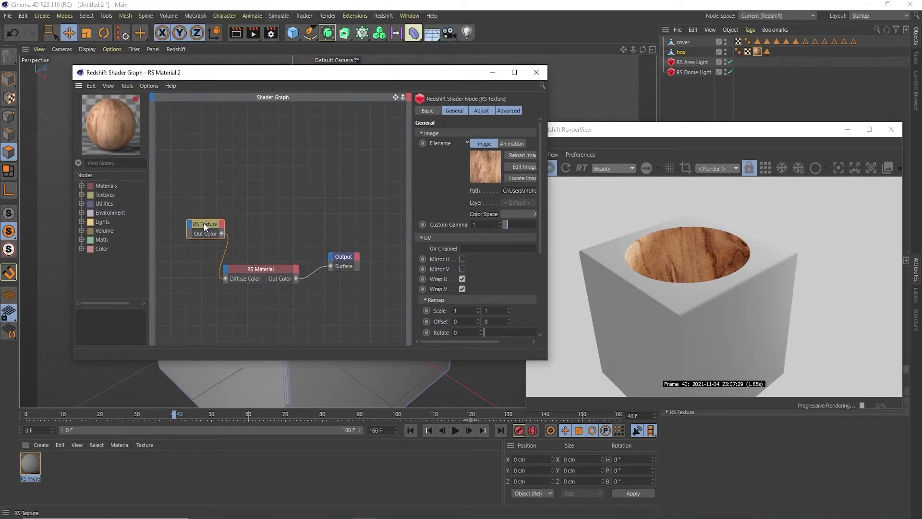
drag(204, 223, 182, 249)
drag(284, 274, 290, 234)
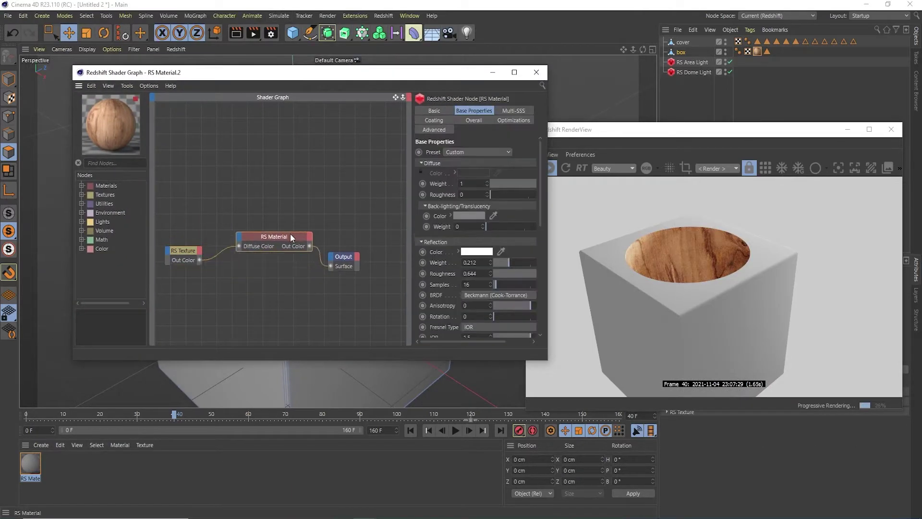
click(543, 74)
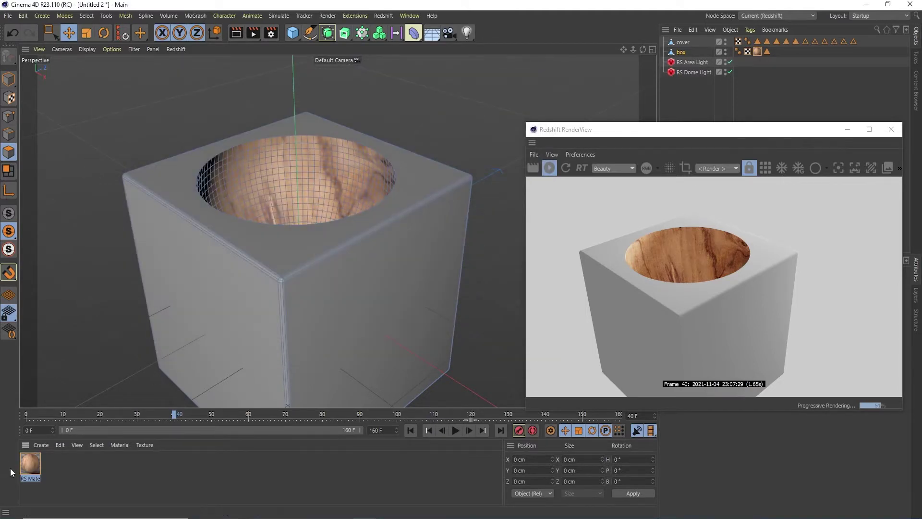
Step: Create a new Redshift Material
click(42, 448)
mouse_move(123, 355)
mouse_move(156, 355)
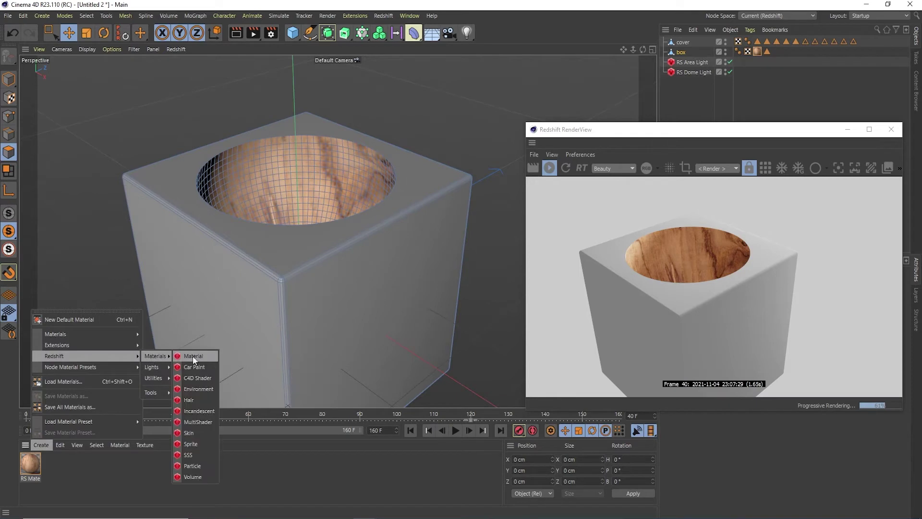
click(194, 356)
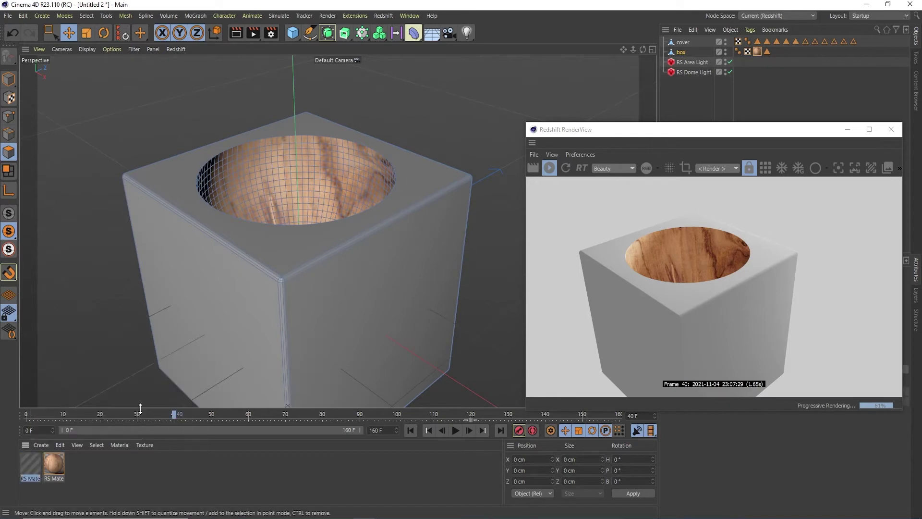
click(27, 465)
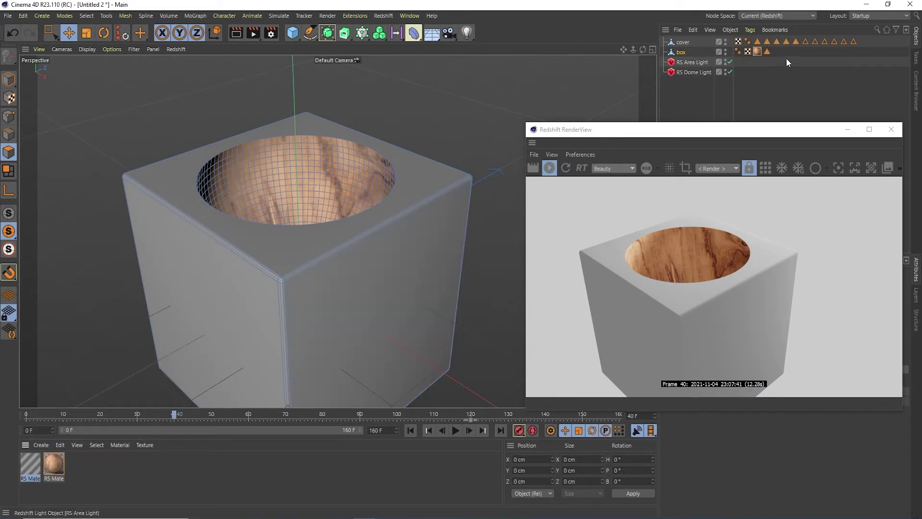
Step: Select all the box's outer polygons, leaving out the spherical hollow, and apply the new RS Material to them
click(364, 163)
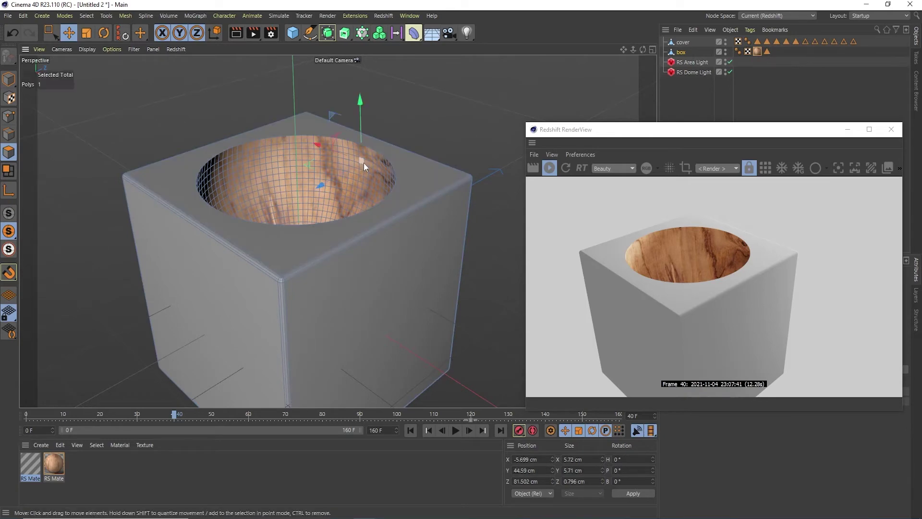
double_click(364, 163)
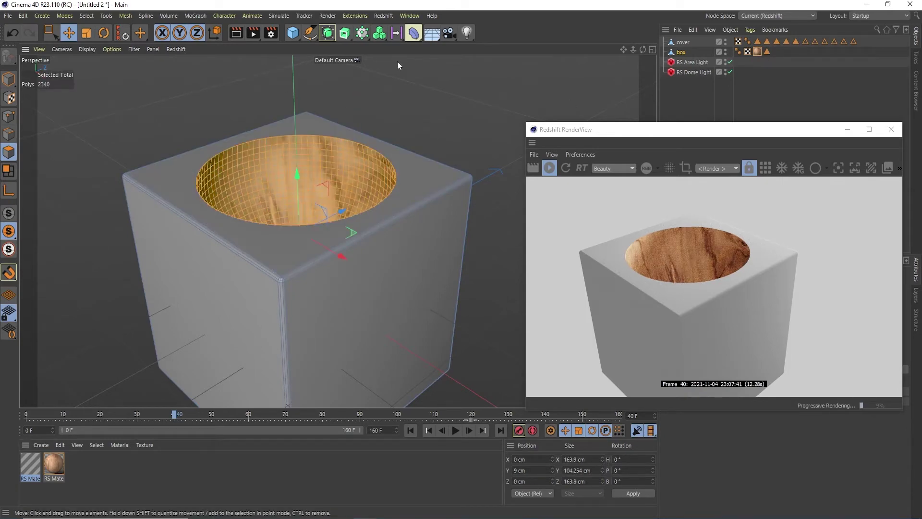
double_click(436, 171)
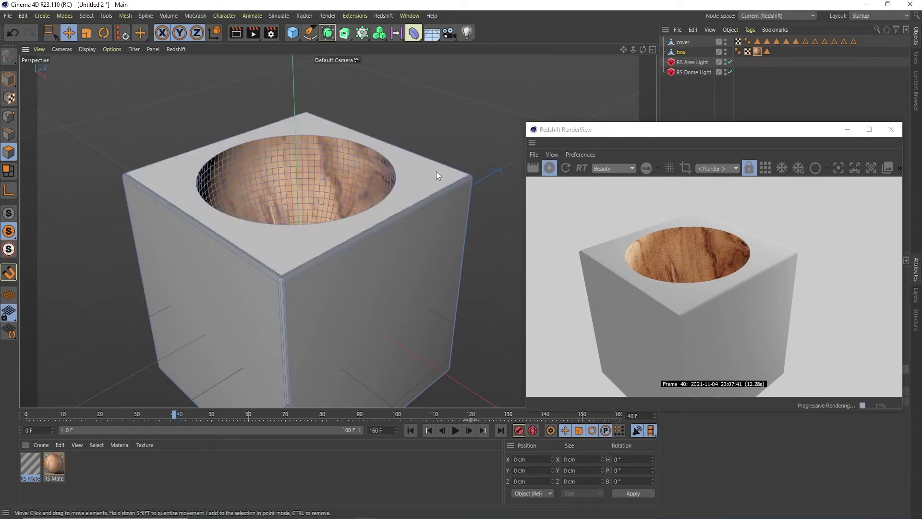
right_click(28, 464)
click(119, 321)
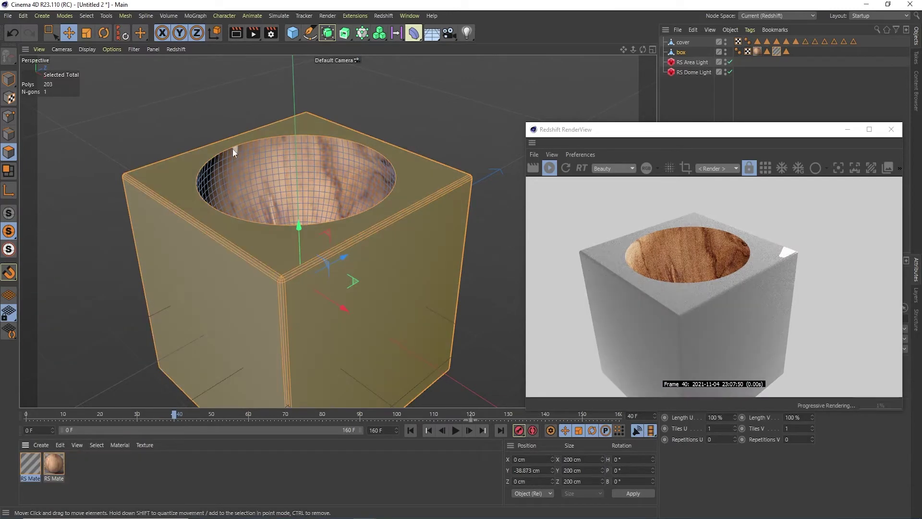
Step: Set the new RS Material's reflection weight to about 0.199 and its reflection roughness to about 0.637
double_click(33, 466)
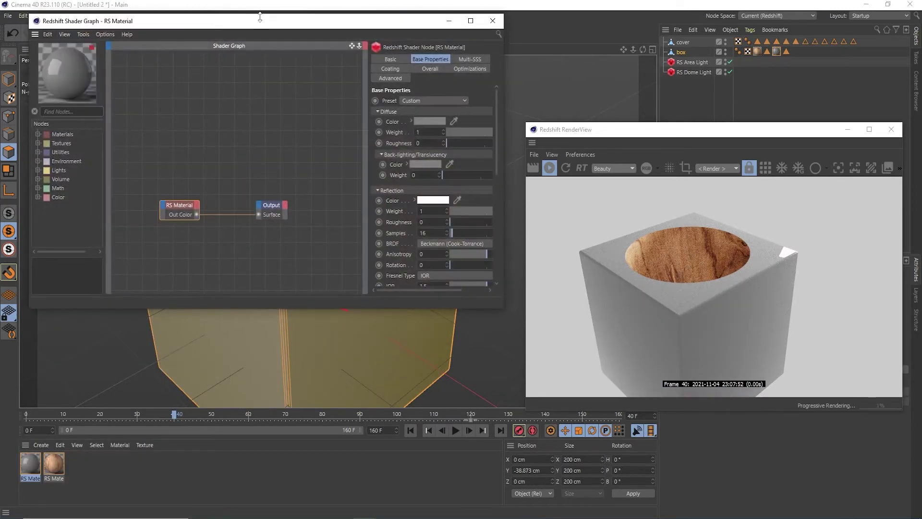
drag(304, 21, 292, 81)
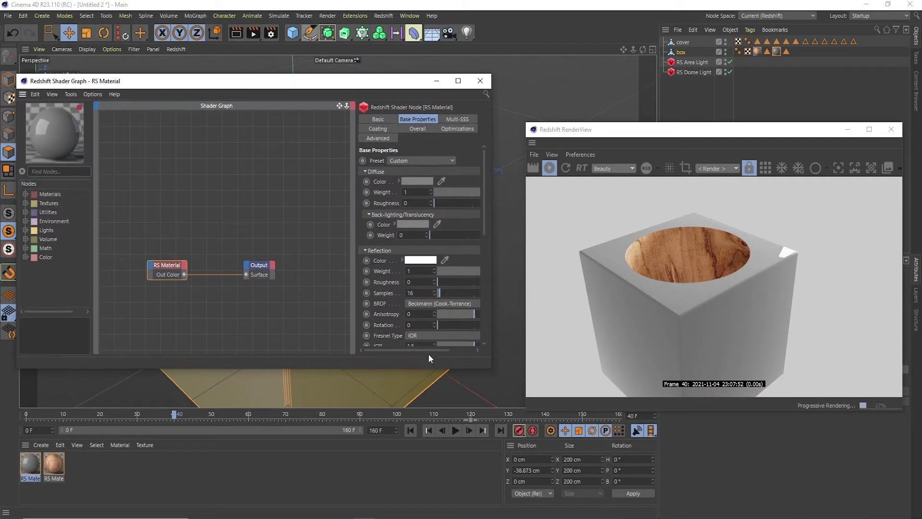
drag(428, 351, 443, 356)
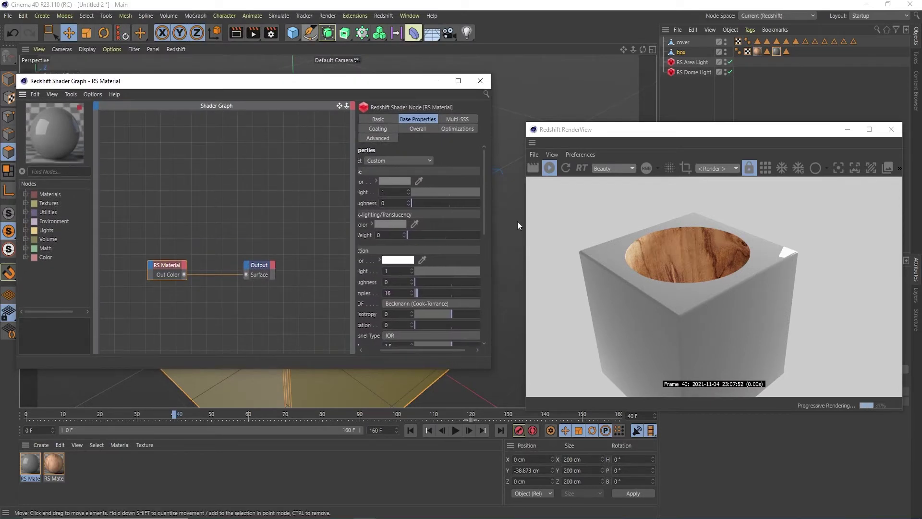
drag(485, 219, 492, 241)
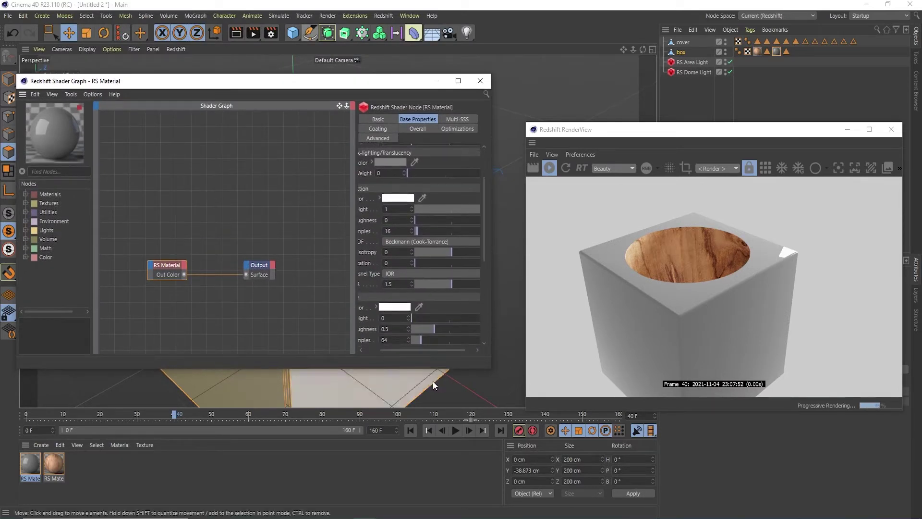
drag(428, 350, 459, 350)
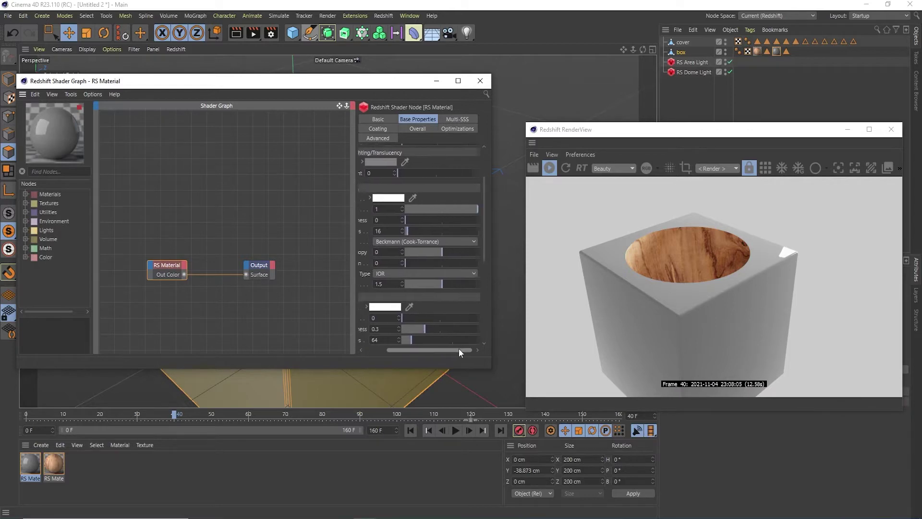
drag(474, 209, 487, 161)
click(411, 220)
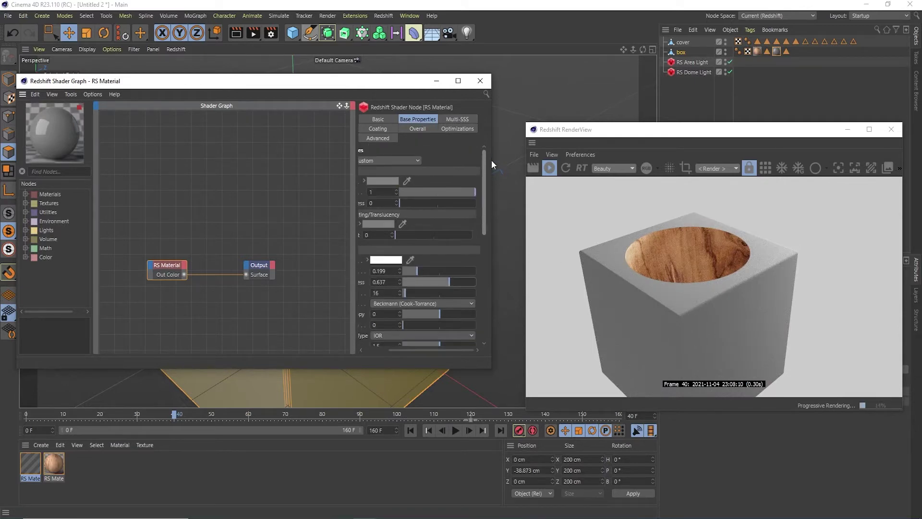
Step: Brighten the new RS Material's diffuse colour to a neutral near-white with a value of 84%, and close its shader graph
click(377, 184)
drag(479, 199, 451, 200)
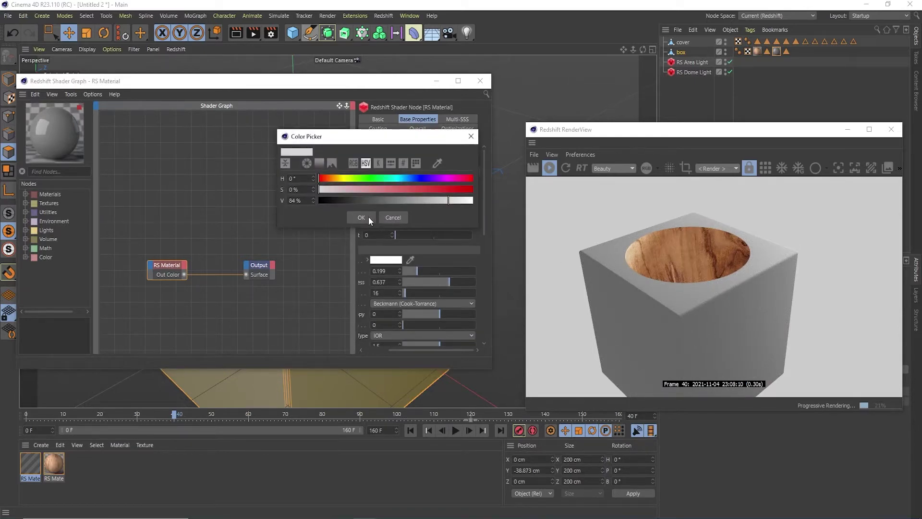
click(365, 216)
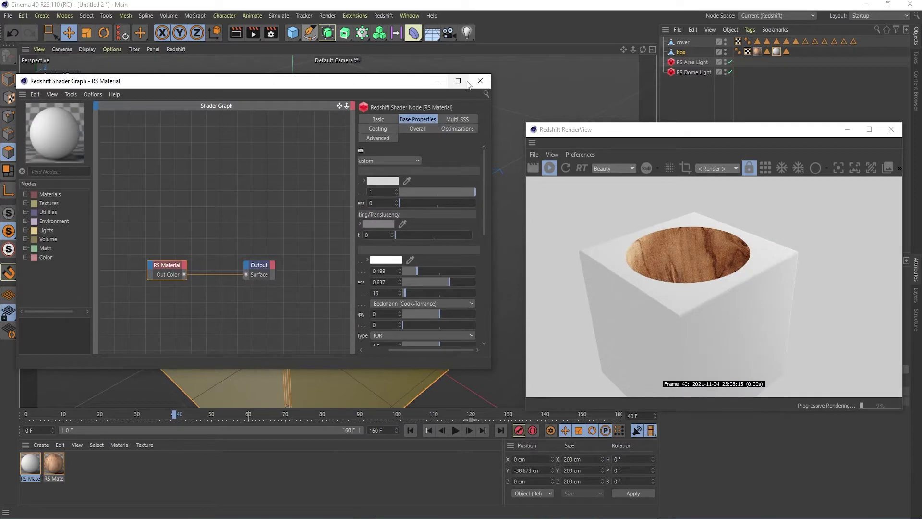
drag(393, 79, 399, 101)
click(486, 102)
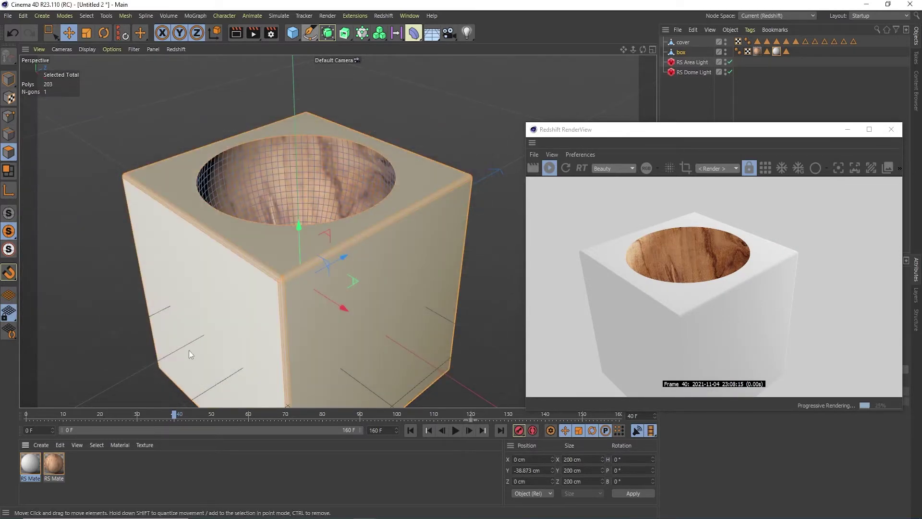
Step: Switch from polygon to model mode and turn off viewport solo to show the cover together with the box
click(145, 479)
click(8, 79)
alt+drag(144, 85, 168, 84)
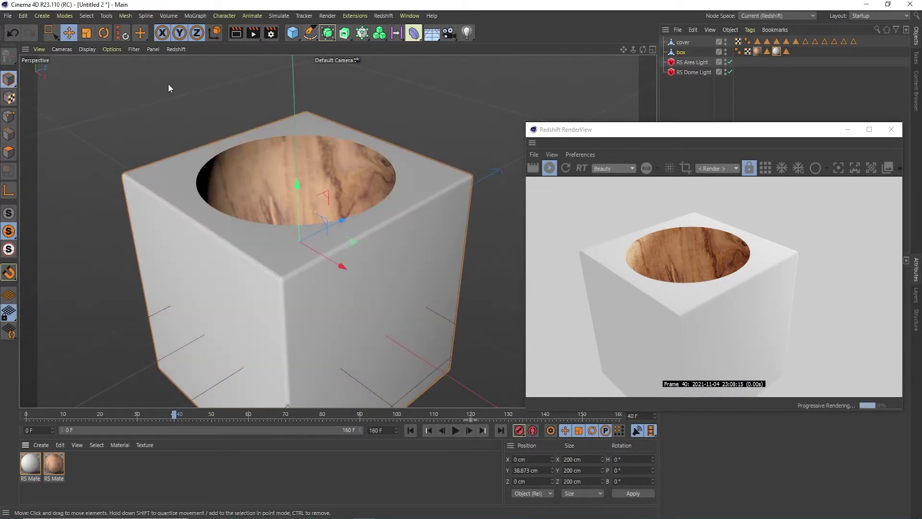
mouse_move(259, 96)
alt+mouse_down()
mouse_move(251, 107)
mouse_move(246, 101)
alt+mouse_up()
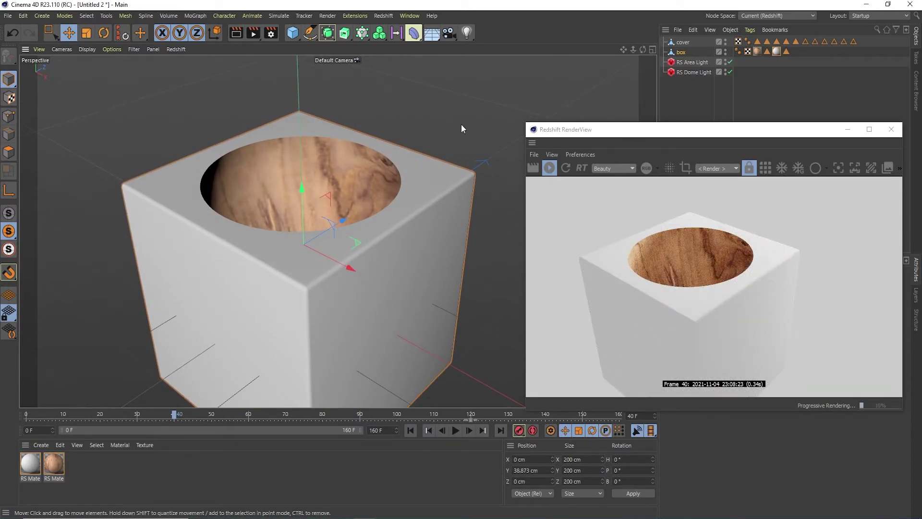
click(12, 247)
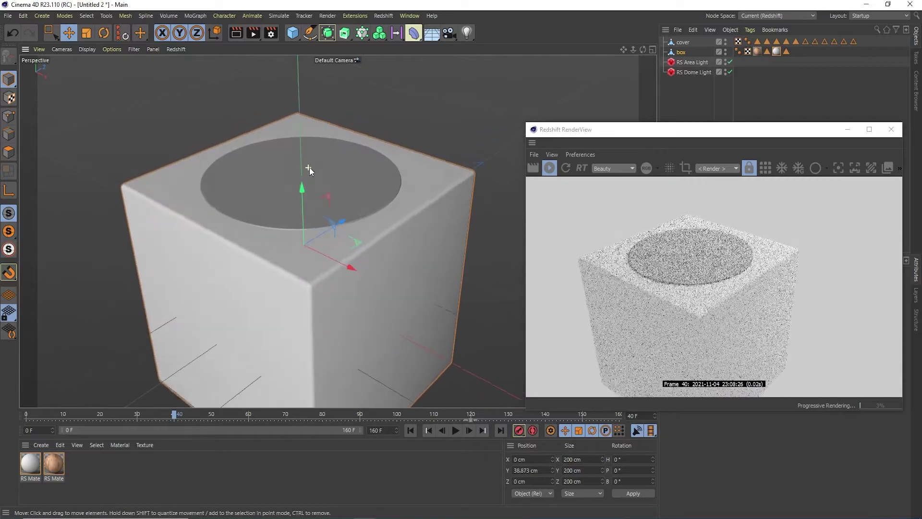
Step: Duplicate the white RS Material and apply the copy to the cover disc
click(398, 131)
click(316, 210)
alt+drag(316, 210, 295, 193)
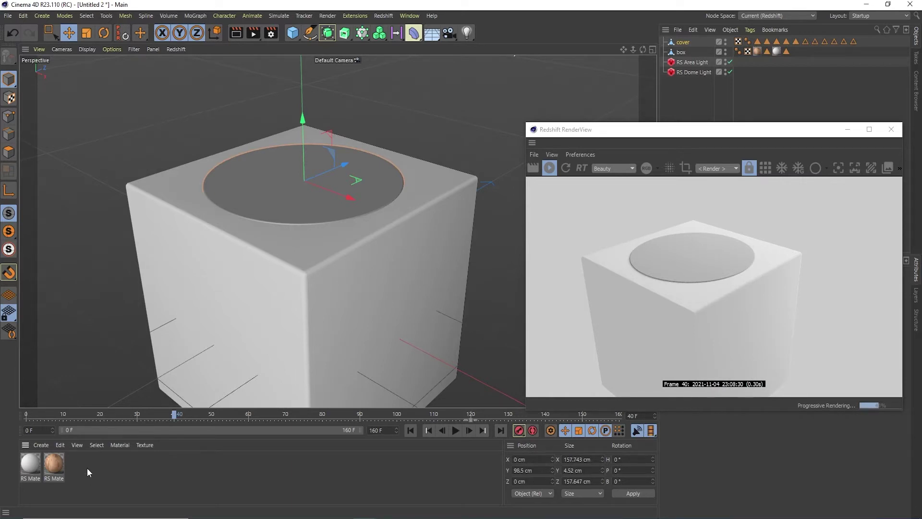
click(32, 468)
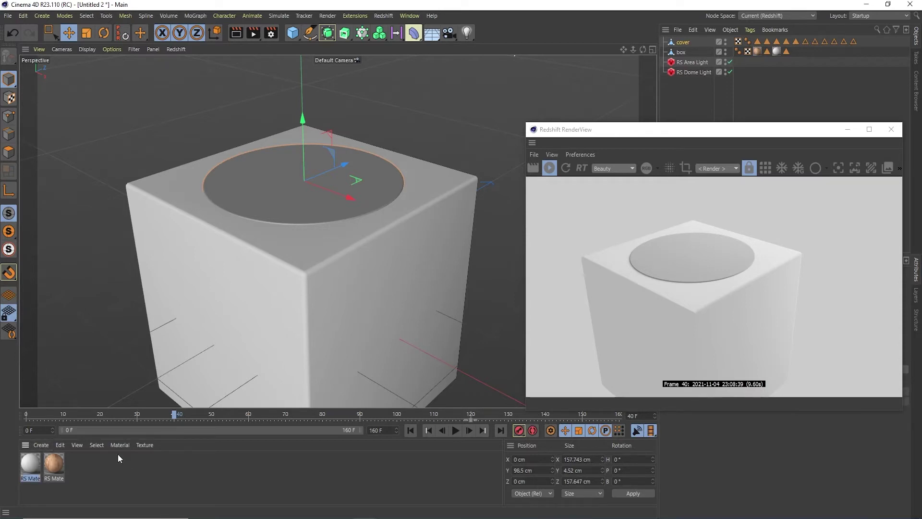
key(ctrl+v)
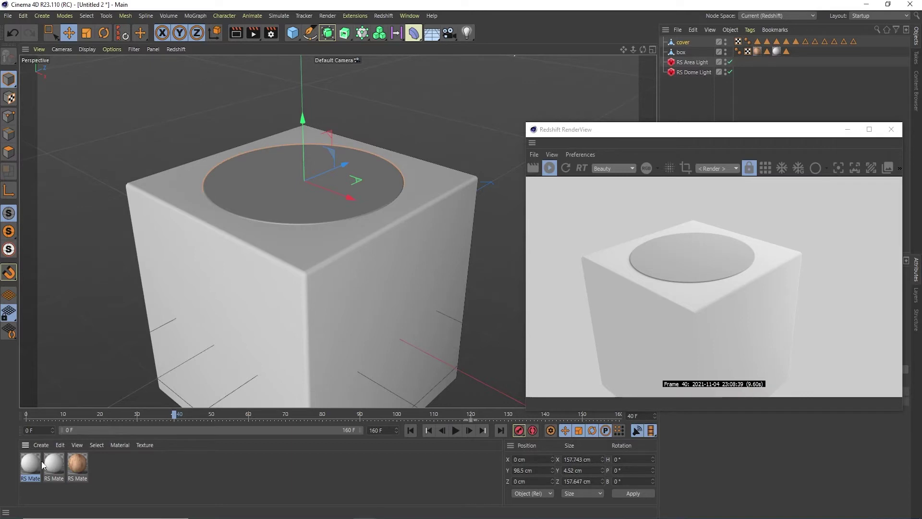
drag(29, 463, 292, 159)
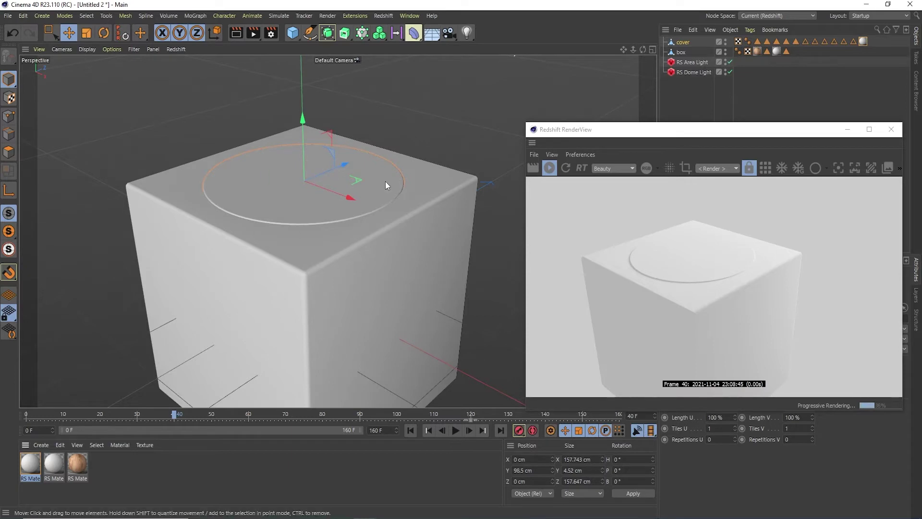
Step: Group the cover and box objects under one null
drag(655, 129, 656, 227)
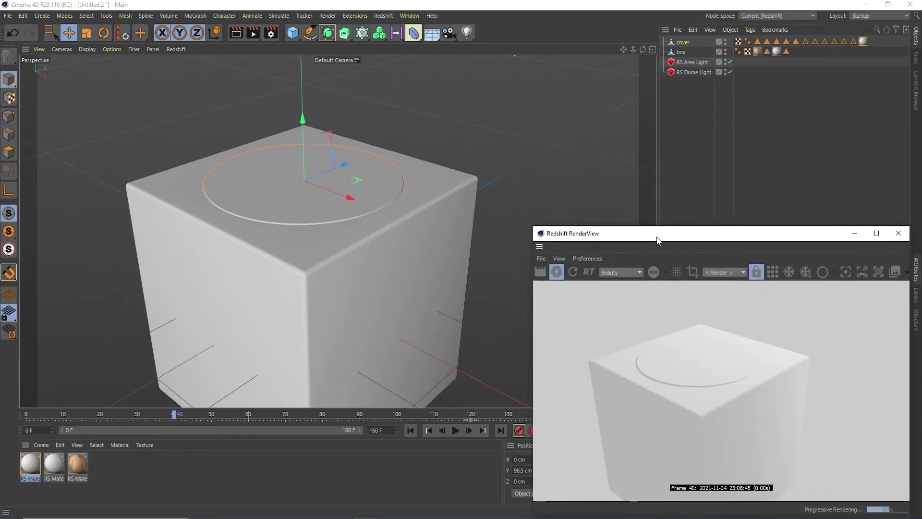
alt+right_drag(402, 203, 368, 227)
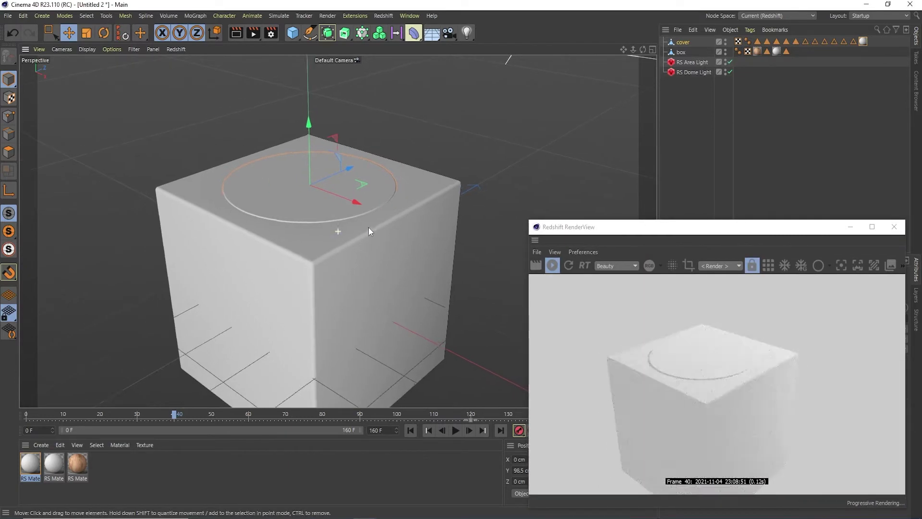
alt+middle_drag(368, 227, 333, 193)
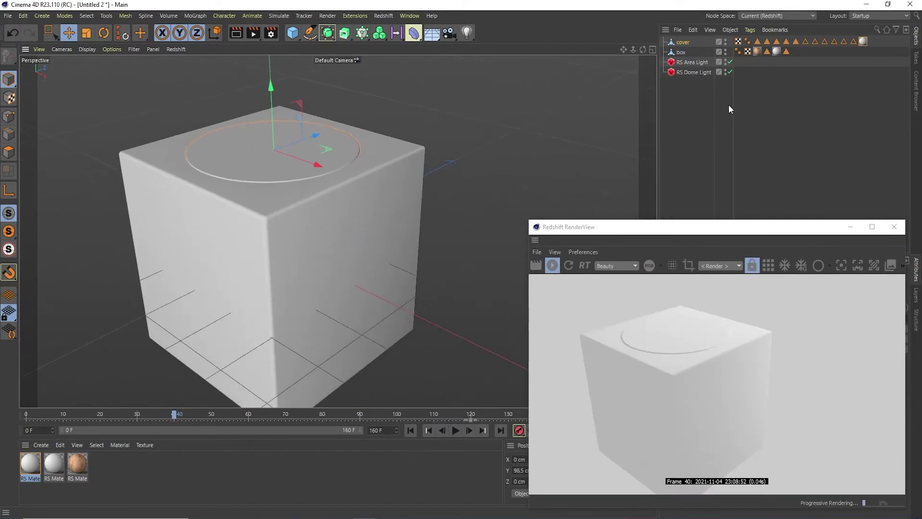
click(685, 53)
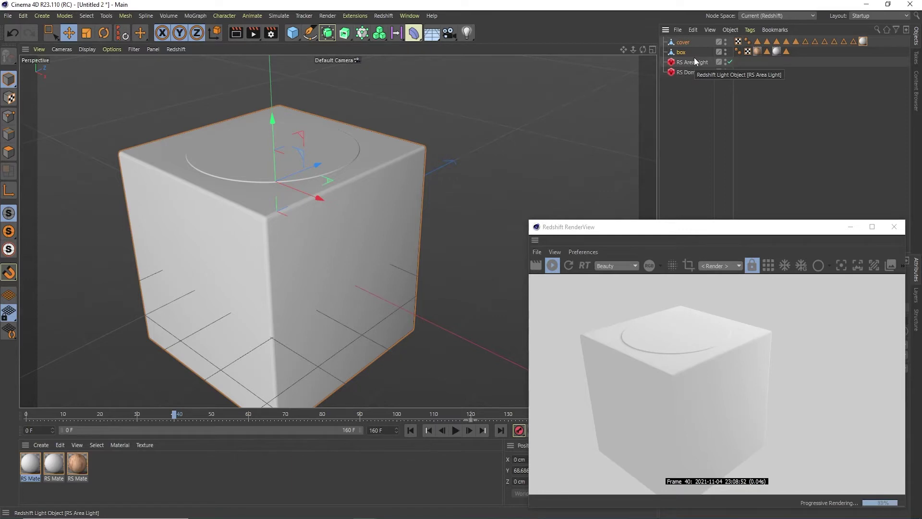
key(alt+g)
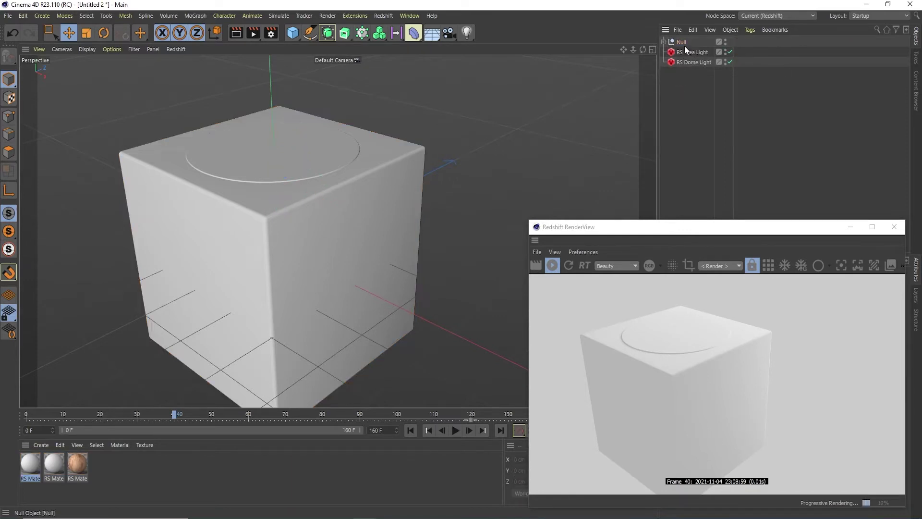
Step: Add a MoGraph Cloner as the parent of the null, and move the Redshift RenderView clear of the Cloner's properties
drag(274, 137, 295, 156)
scroll(301, 178, down, 3)
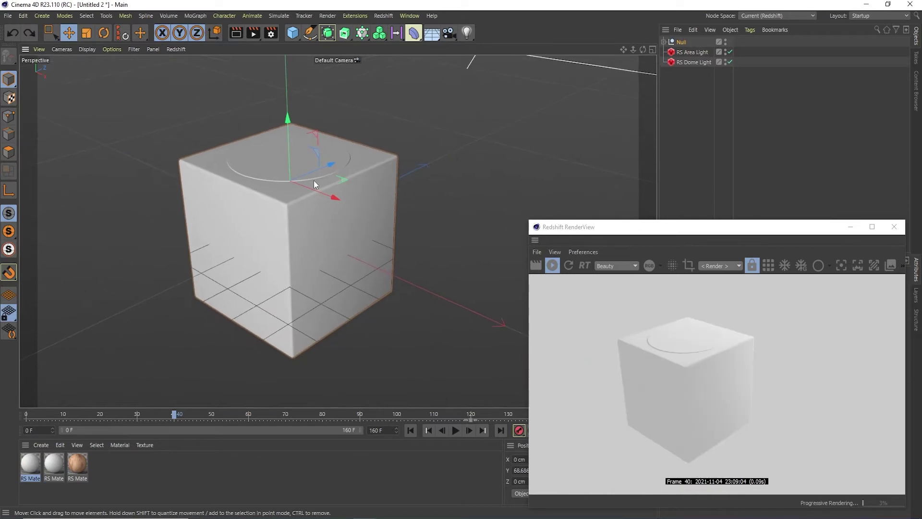
alt+middle_drag(314, 180, 336, 214)
alt+drag(444, 120, 348, 161)
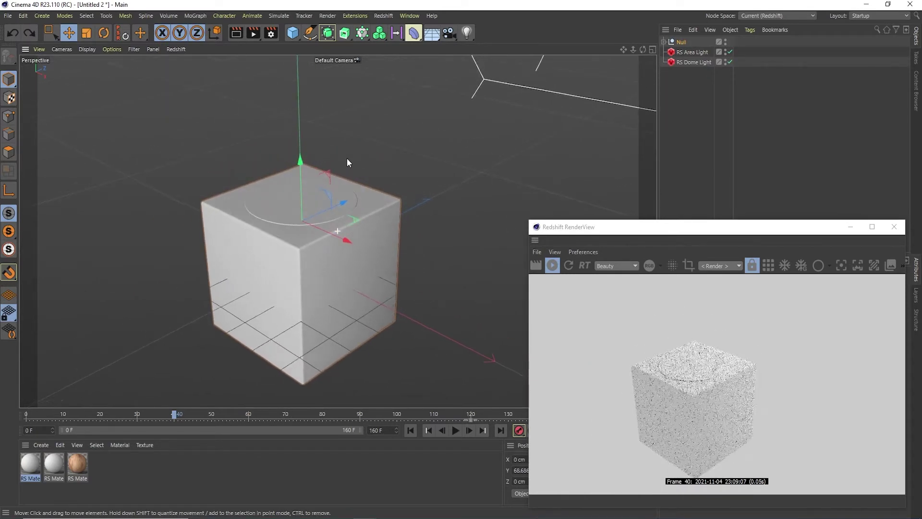
click(199, 16)
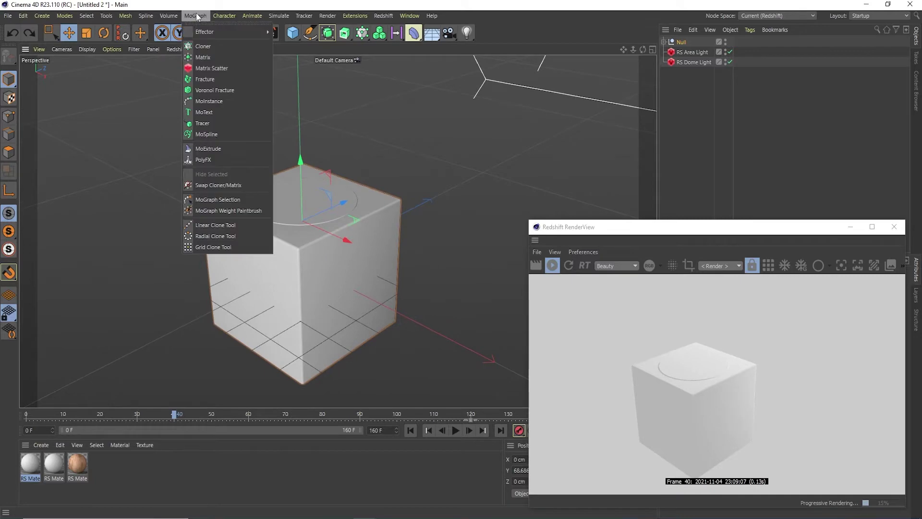
alt+click(242, 47)
mouse_move(408, 248)
alt+mouse_down()
mouse_move(353, 237)
mouse_move(355, 187)
alt+mouse_up()
drag(673, 234, 306, 238)
drag(429, 231, 399, 339)
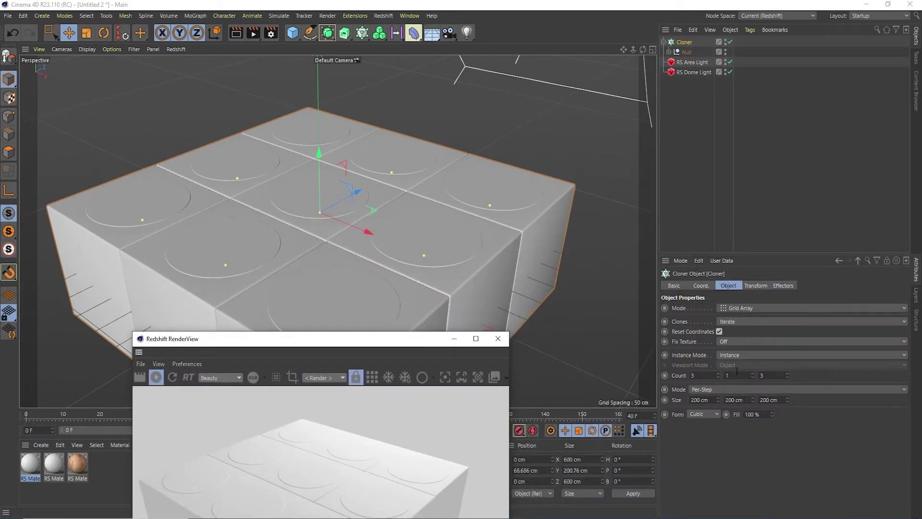
Step: Set the Cloner's grid count to 6 × 1 × 6
click(703, 375)
text(6)
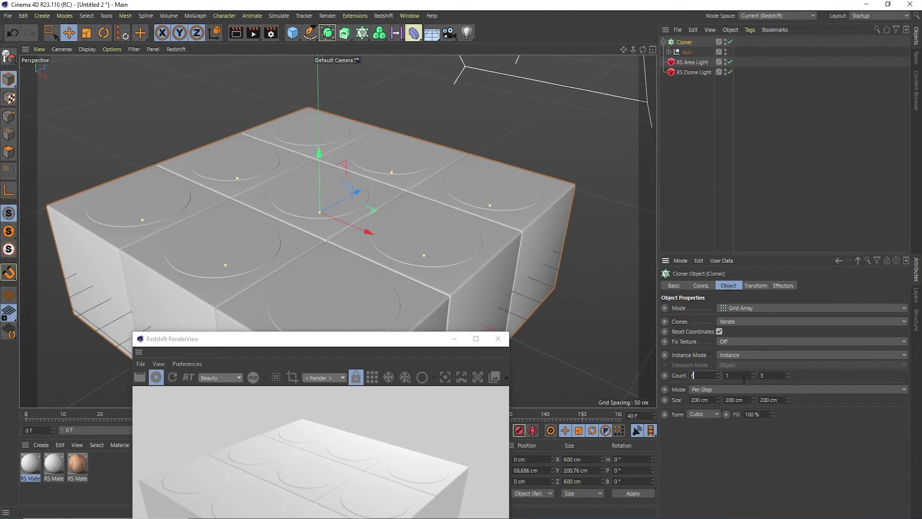
text(6)
key(Return)
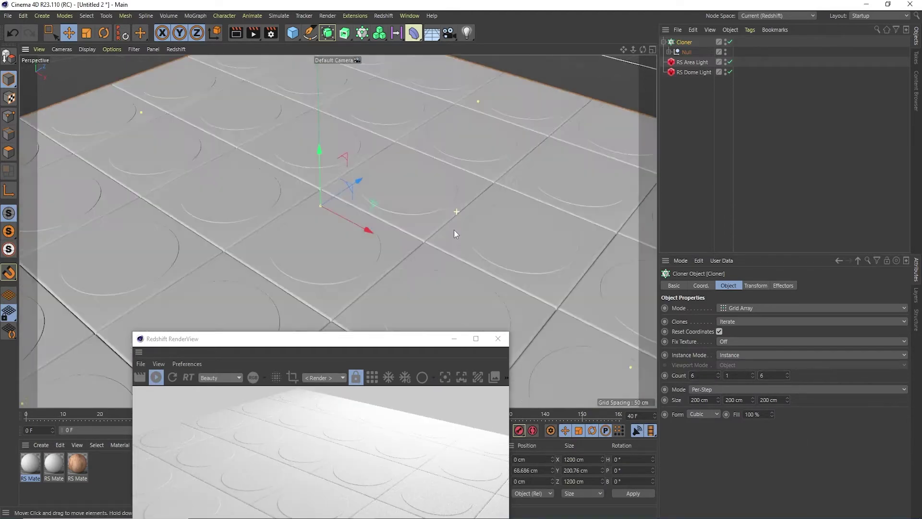
alt+drag(369, 253, 345, 195)
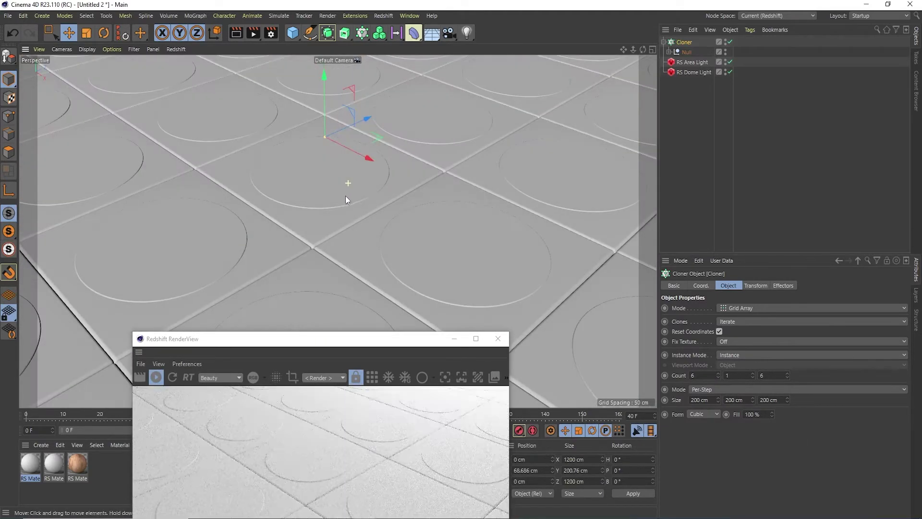
Step: Stop the live render and move the Redshift RenderView clear of the timeline and playback controls
drag(298, 345, 519, 173)
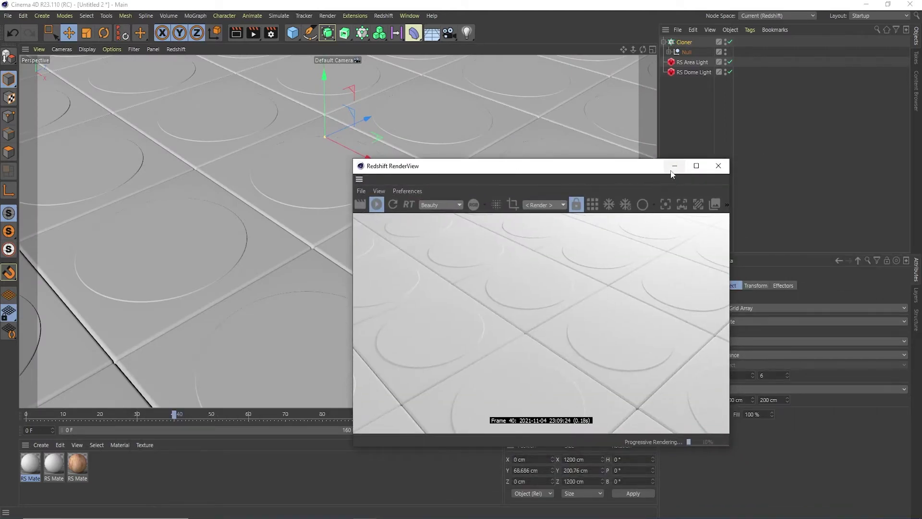
drag(601, 168, 757, 228)
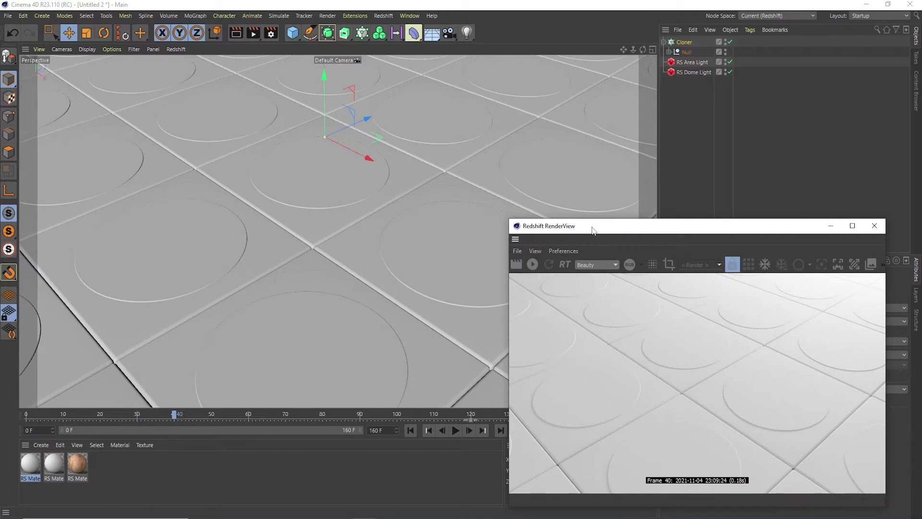
drag(592, 224, 655, 285)
Step: Return the playhead to frame 0 and set the animation length to 200 frames
drag(171, 413, 26, 414)
double_click(380, 430)
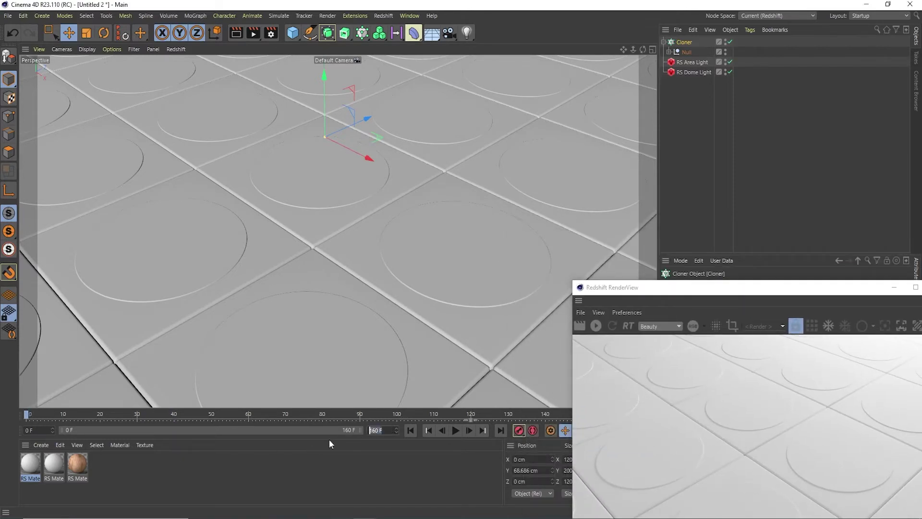
text(3)
key(BackSpace)
text(200)
key(Return)
Step: Go to frame 20, expand the null, and disable the Cloner to work on the single box
drag(29, 415, 86, 441)
click(670, 52)
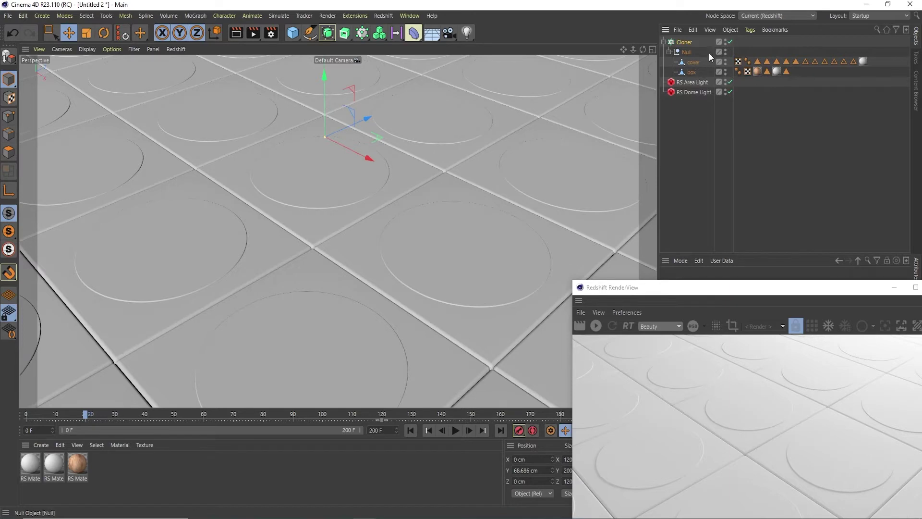
click(731, 41)
scroll(322, 165, up, 5)
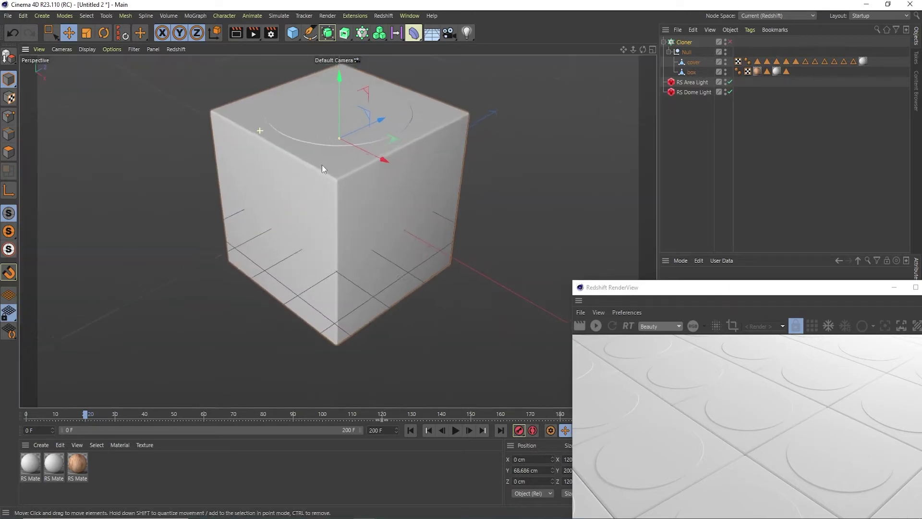
alt+middle_drag(443, 151, 379, 220)
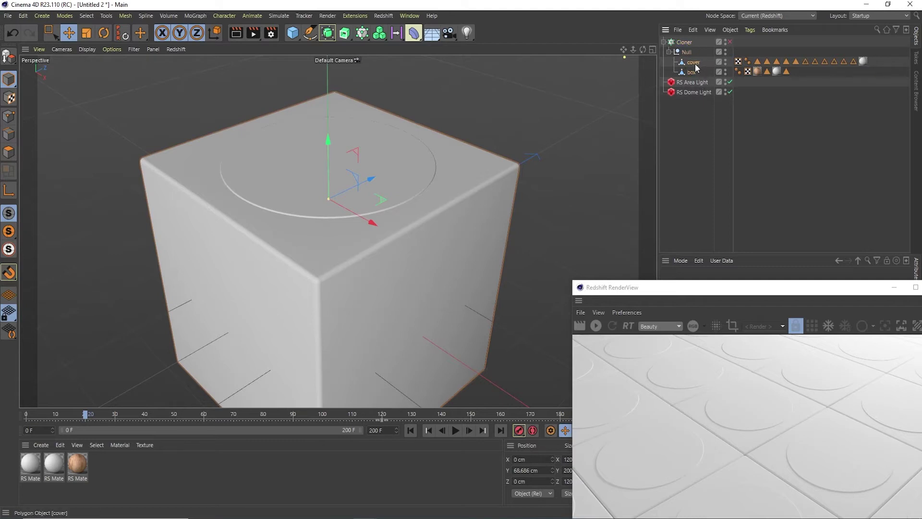
Step: Turn on autokeying and animate the cover's pitch from a starting keyframe at frame 20 to -180° at frame 40
click(396, 180)
click(104, 32)
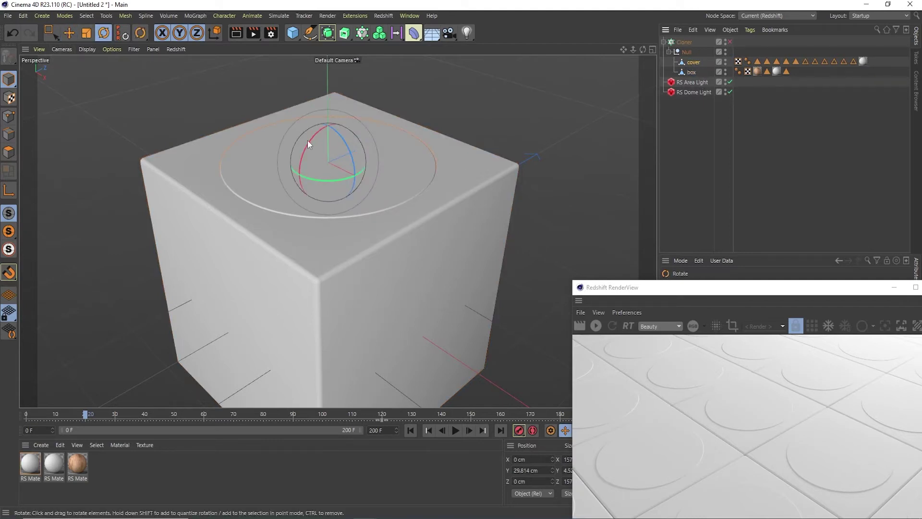
click(533, 430)
drag(634, 287, 729, 279)
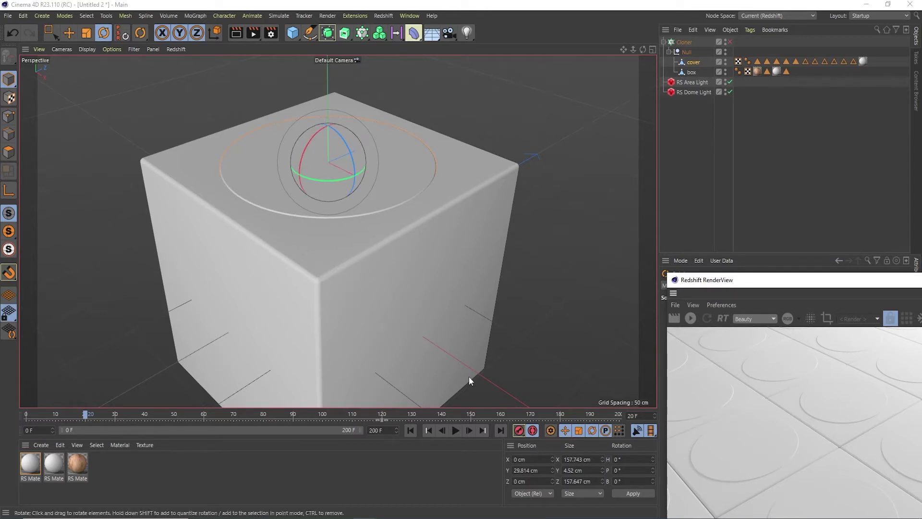
drag(84, 416, 144, 441)
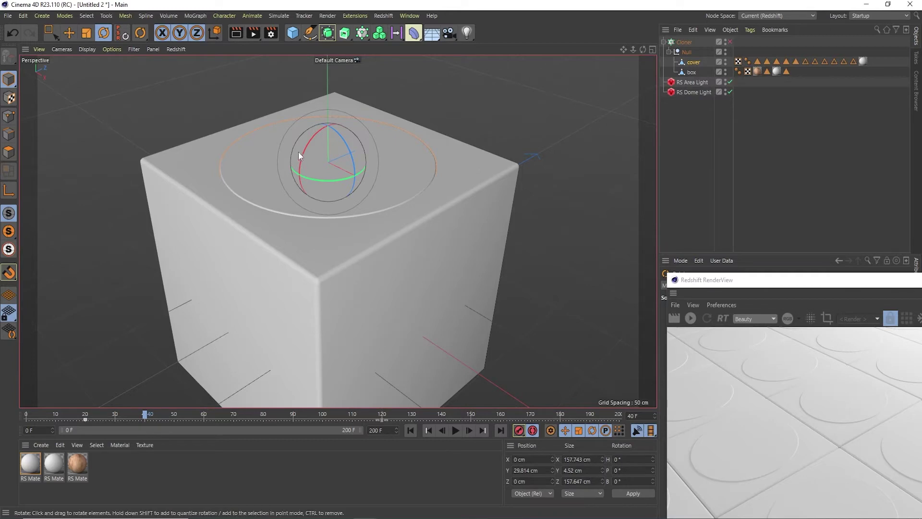
drag(305, 151, 388, 192)
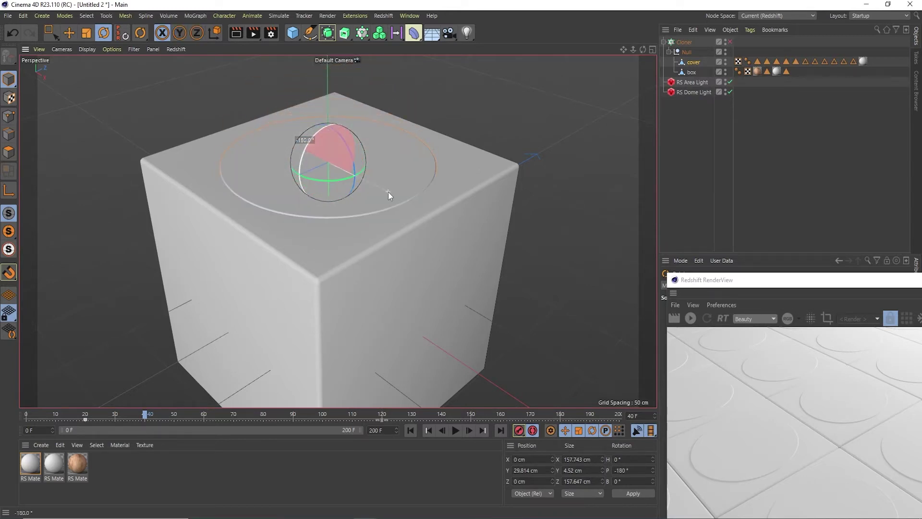
Step: Record a holding keyframe for the cover at frame 100 and copy its frame 20 keyframe to about frame 122
mouse_move(148, 418)
mouse_down()
mouse_move(91, 416)
mouse_move(134, 420)
mouse_up()
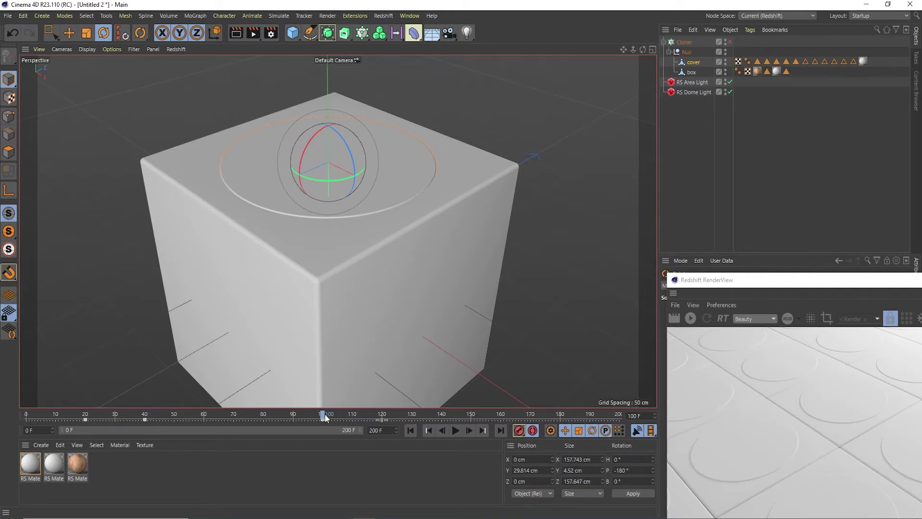
drag(325, 415, 355, 415)
drag(400, 436, 383, 443)
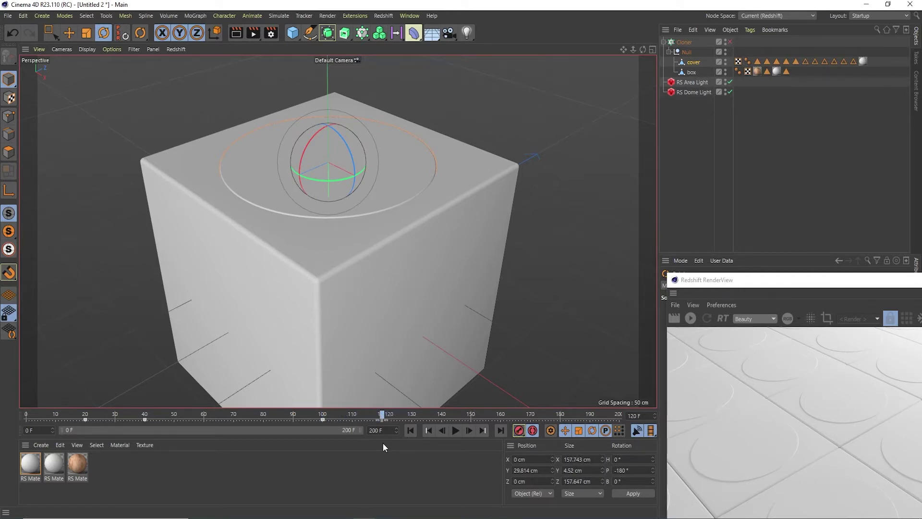
click(85, 419)
drag(369, 451, 395, 448)
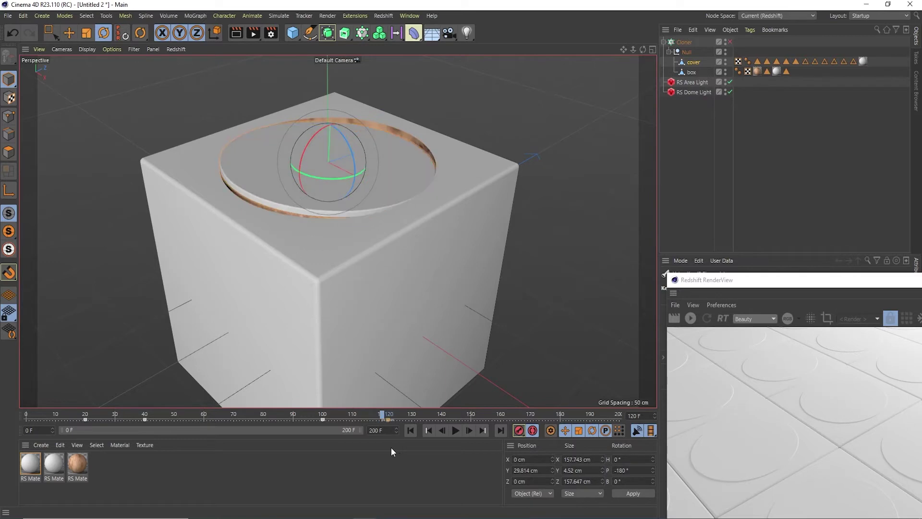
Step: Play the animation from near the start to check the cover's rotation
drag(383, 416, 35, 416)
click(456, 431)
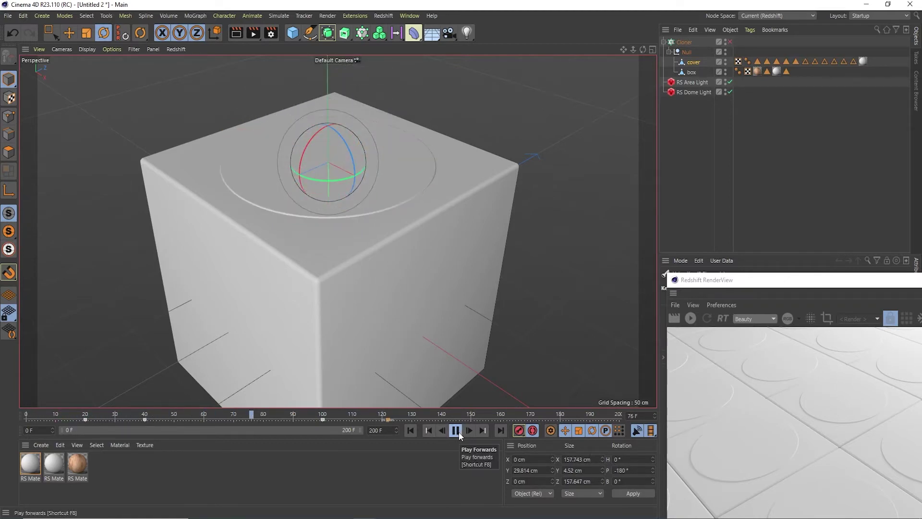
click(457, 431)
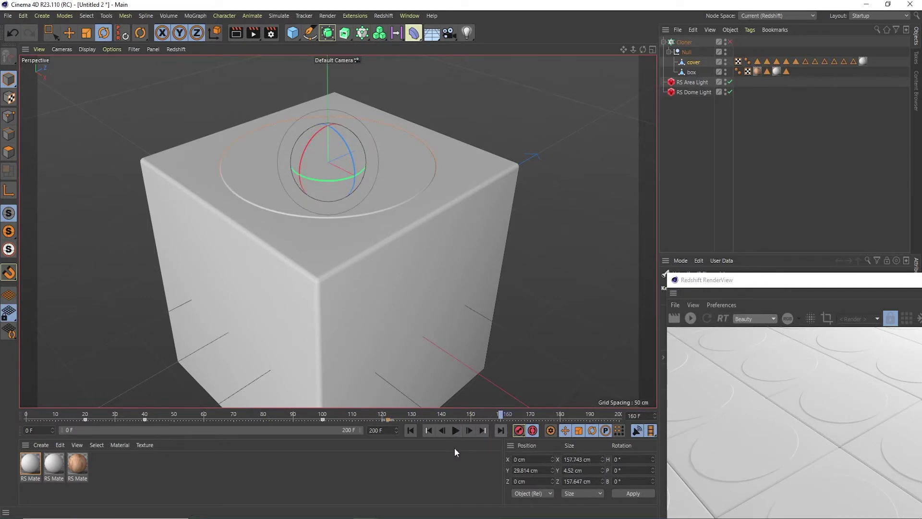
Step: Set the animation length to 160 frames and return the playhead to frame 0
click(390, 429)
text(160)
key(Return)
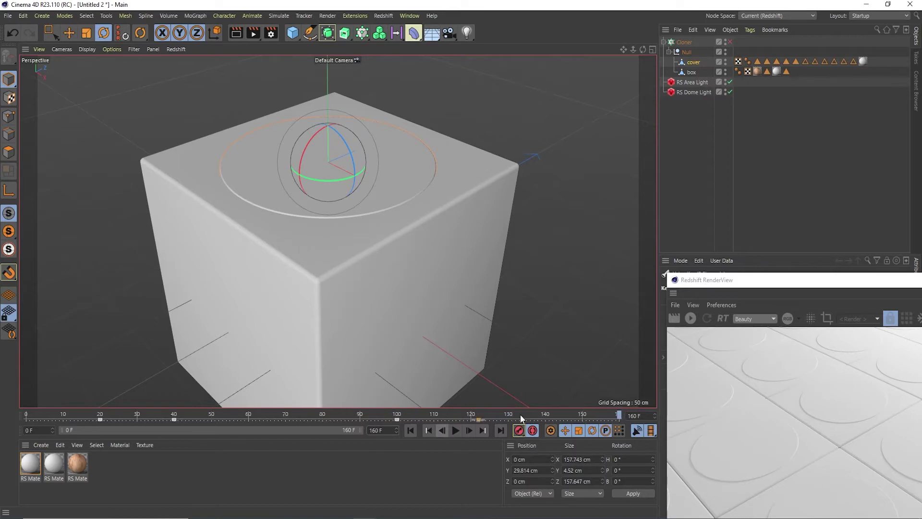
drag(349, 415, 27, 435)
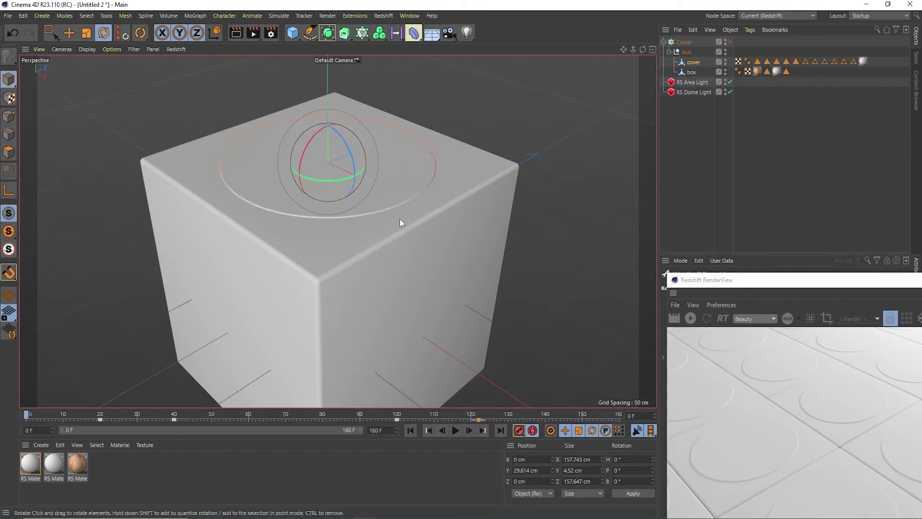
Step: Switch to the Move tool, re-enable the Cloner to show the full grid, and collapse the null
alt+drag(401, 222, 269, 183)
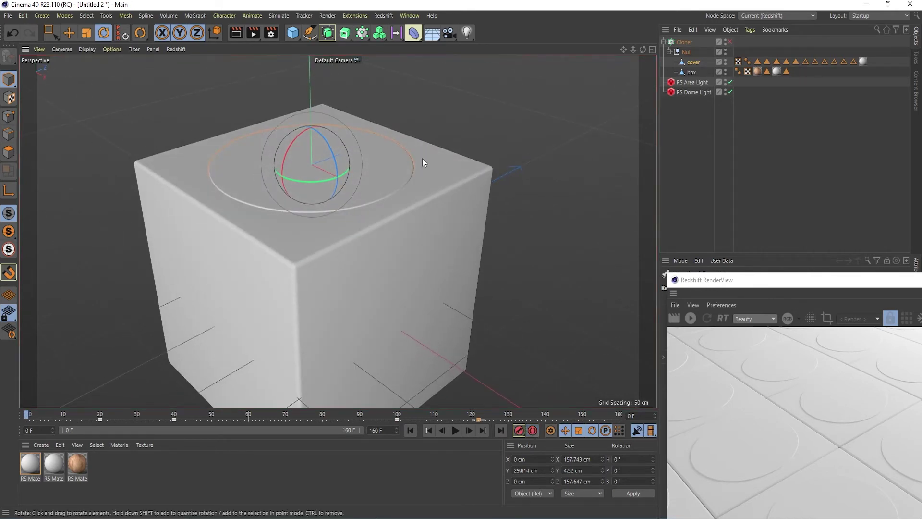
key(e)
alt+drag(501, 208, 505, 207)
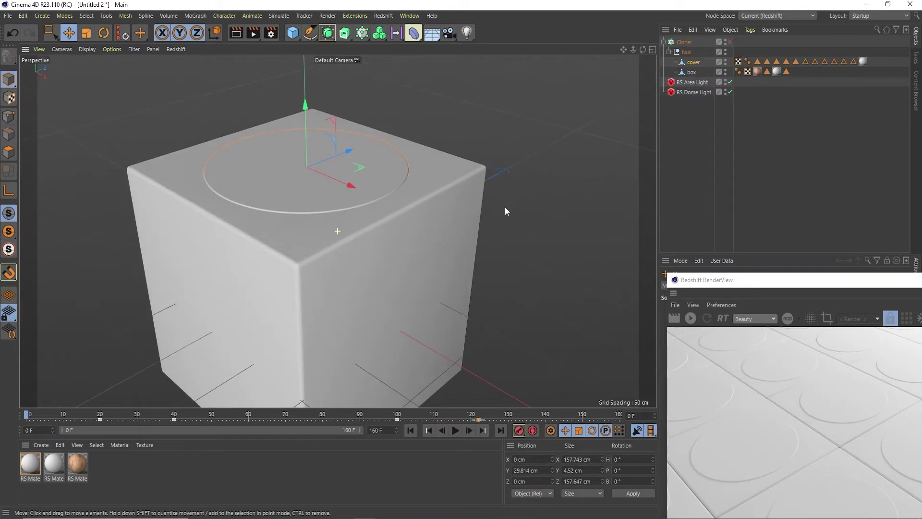
click(730, 42)
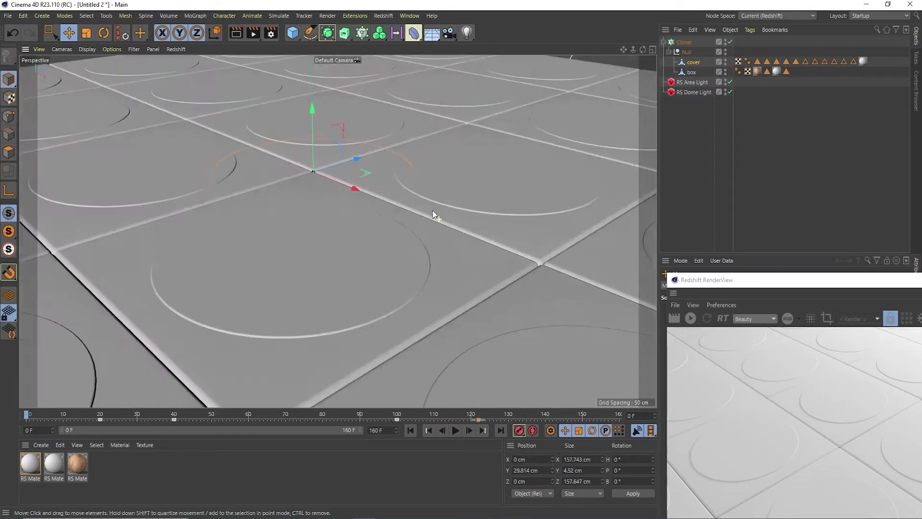
alt+drag(438, 218, 400, 200)
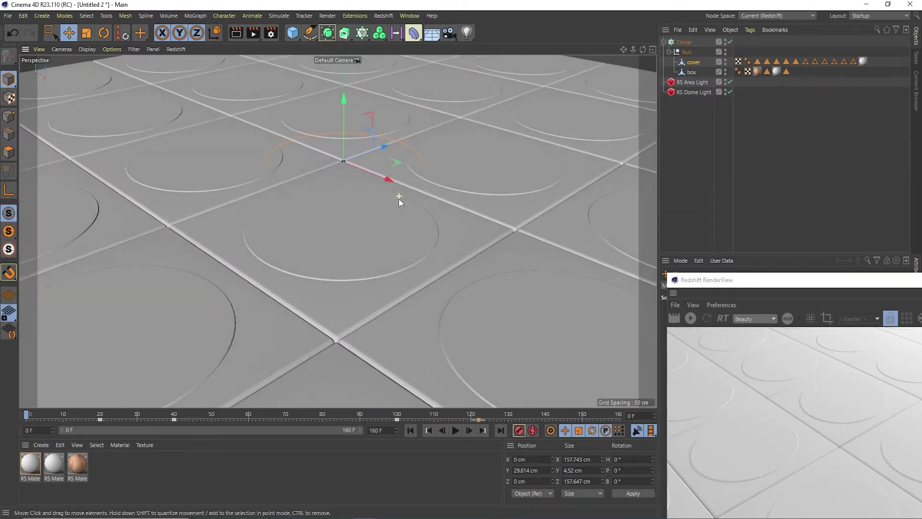
alt+drag(450, 245, 449, 241)
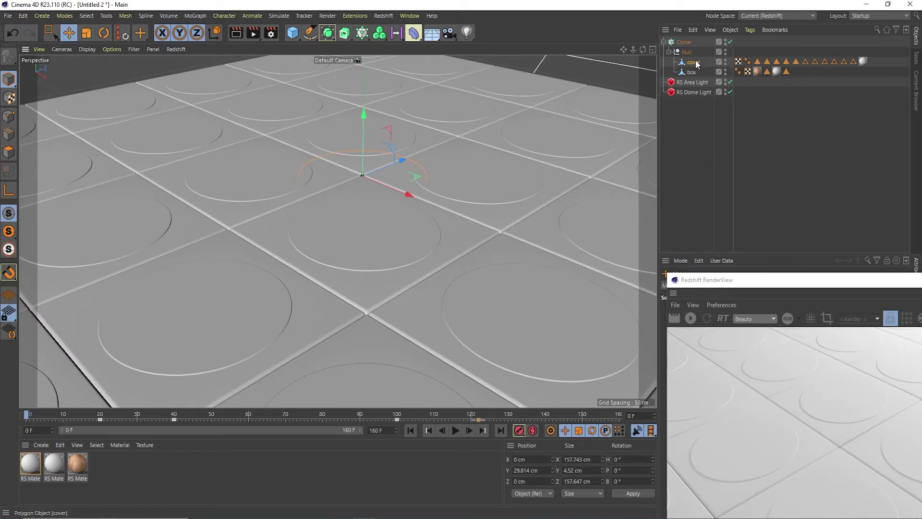
click(680, 52)
click(669, 51)
alt+drag(379, 202, 335, 215)
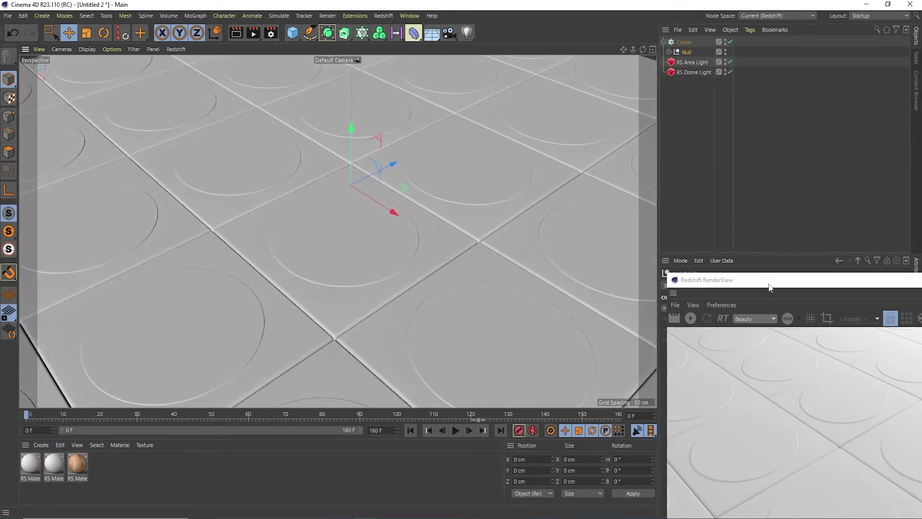
Step: Restart the live render and change the diffuse color of the cover's RS Material to blue
drag(769, 288, 681, 273)
click(528, 233)
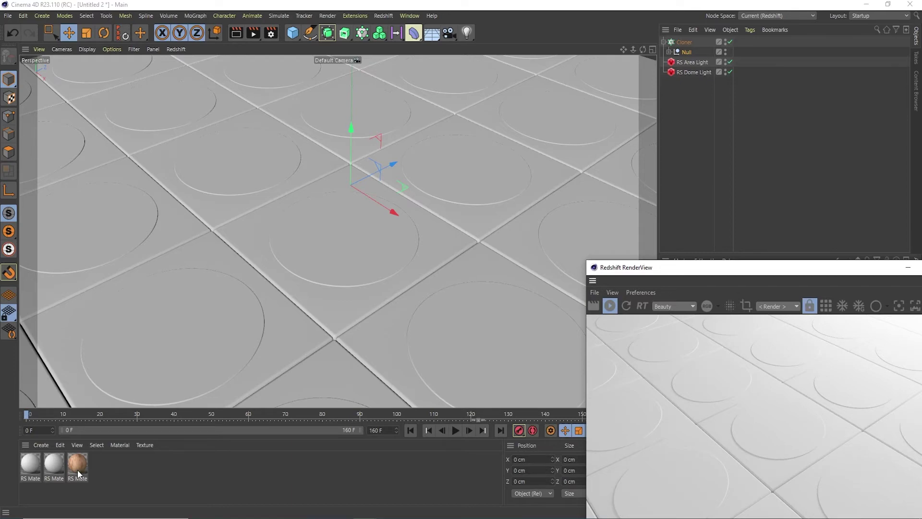
double_click(33, 469)
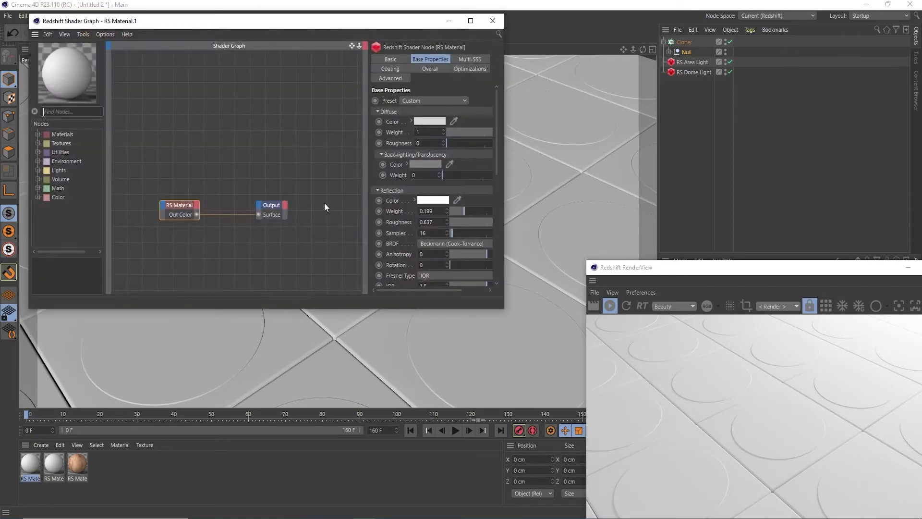
click(434, 120)
click(487, 126)
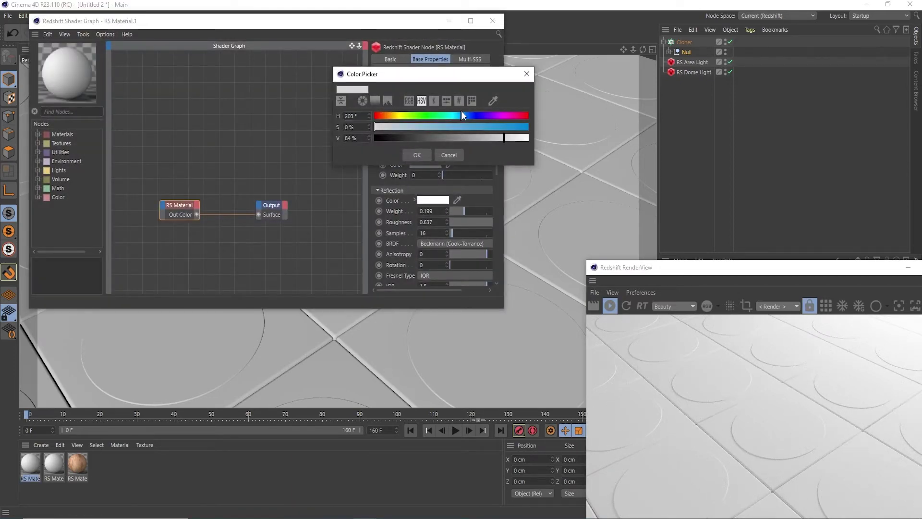
click(417, 155)
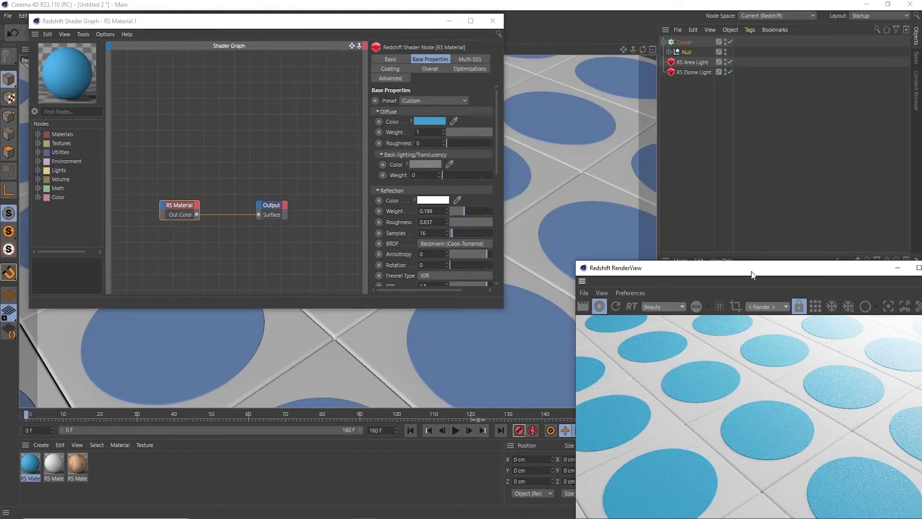
click(493, 21)
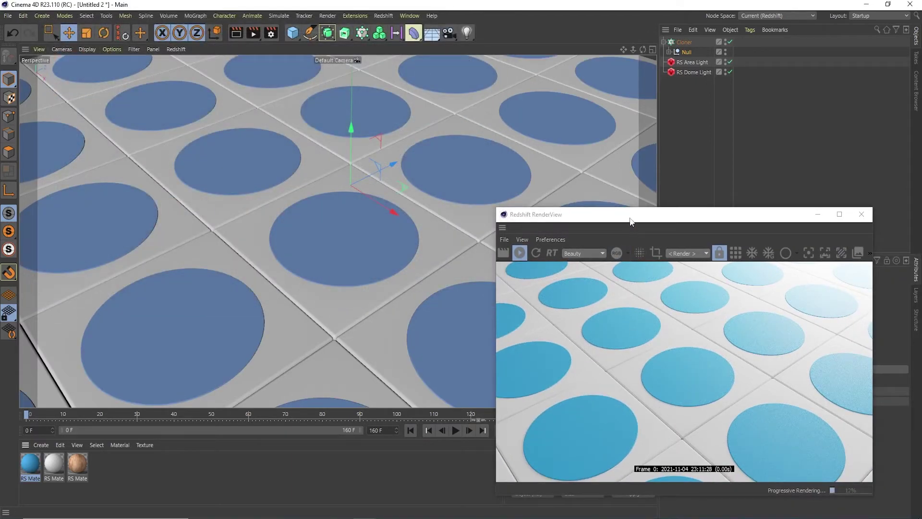
Step: Scrub the cloned cover animation to frame 29 with the RenderView in sight, and return to frame 0
drag(629, 221, 676, 172)
drag(28, 417, 134, 422)
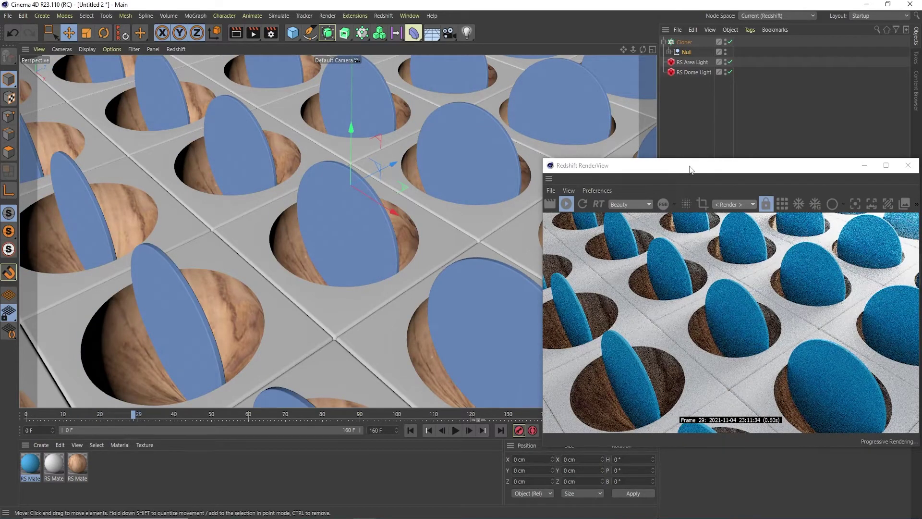
drag(694, 170, 337, 94)
drag(134, 416, 19, 440)
drag(377, 91, 310, 111)
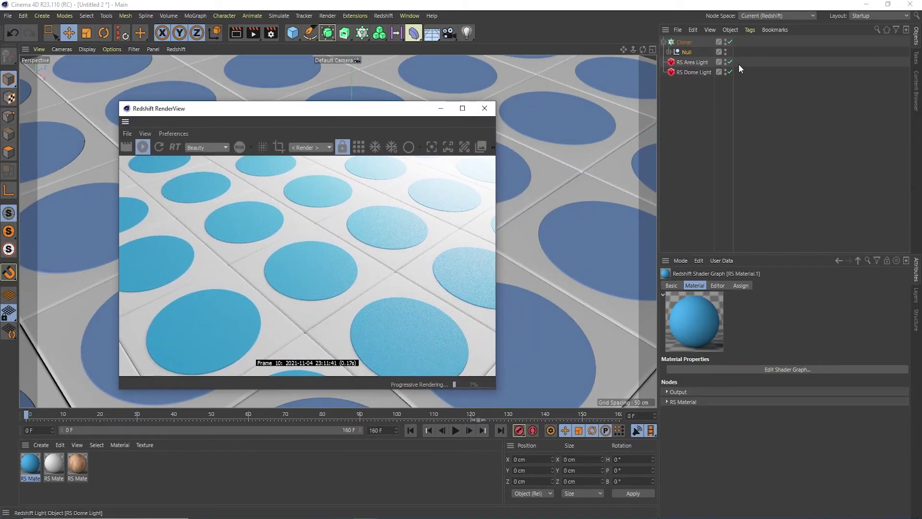
Step: Add a Step effector to the Cloner and shift the RenderView window slightly aside
click(684, 42)
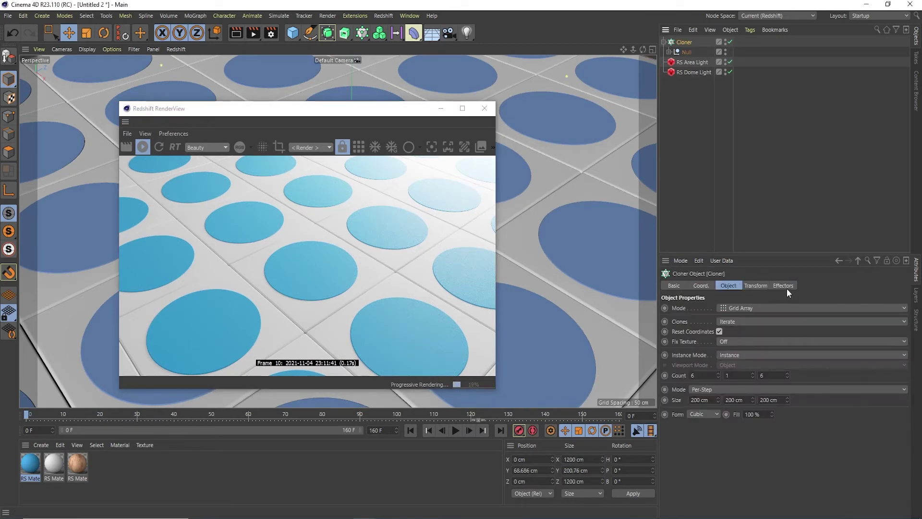
click(783, 286)
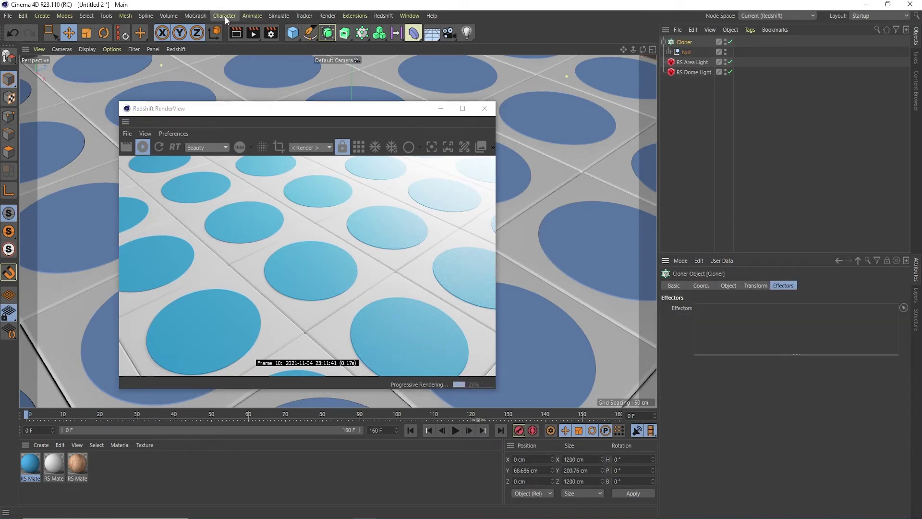
click(194, 16)
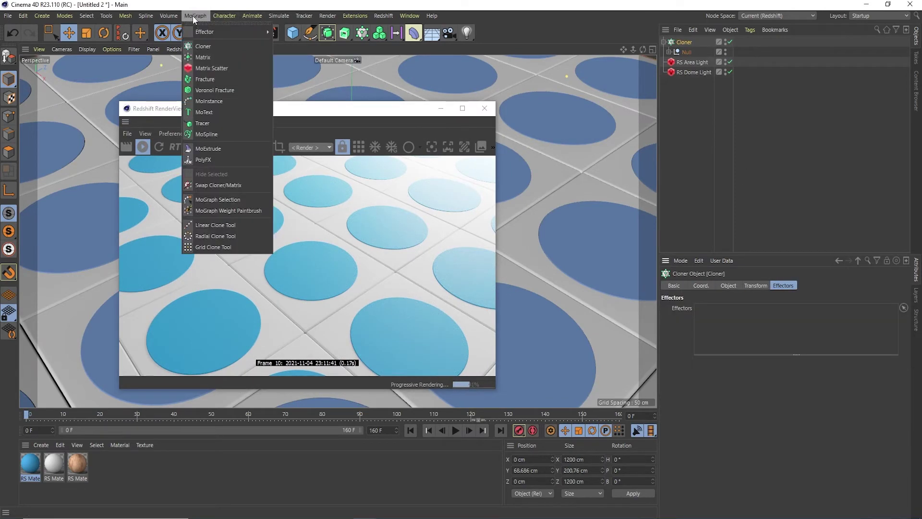
mouse_move(218, 31)
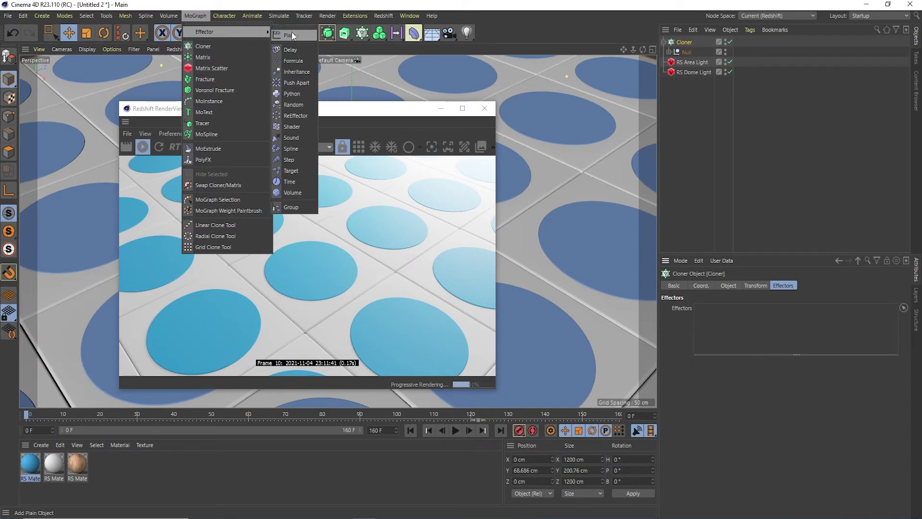
click(309, 160)
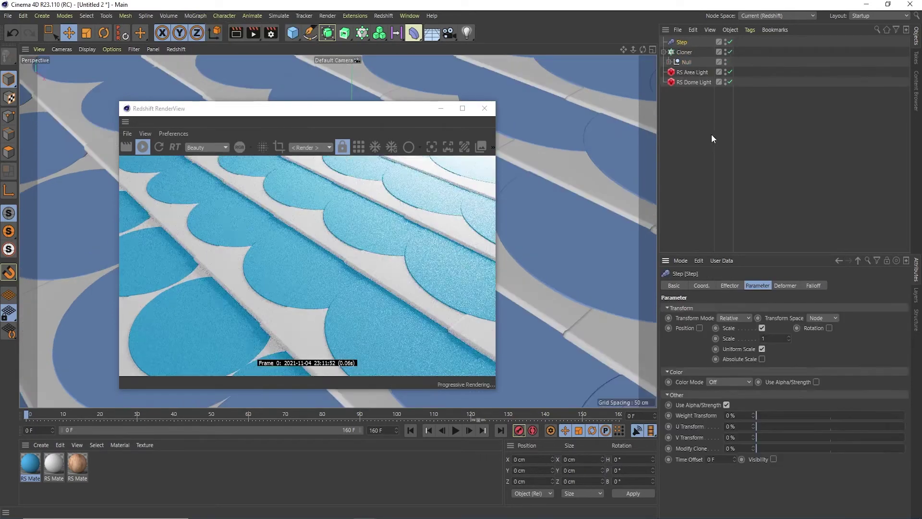
drag(413, 112, 374, 104)
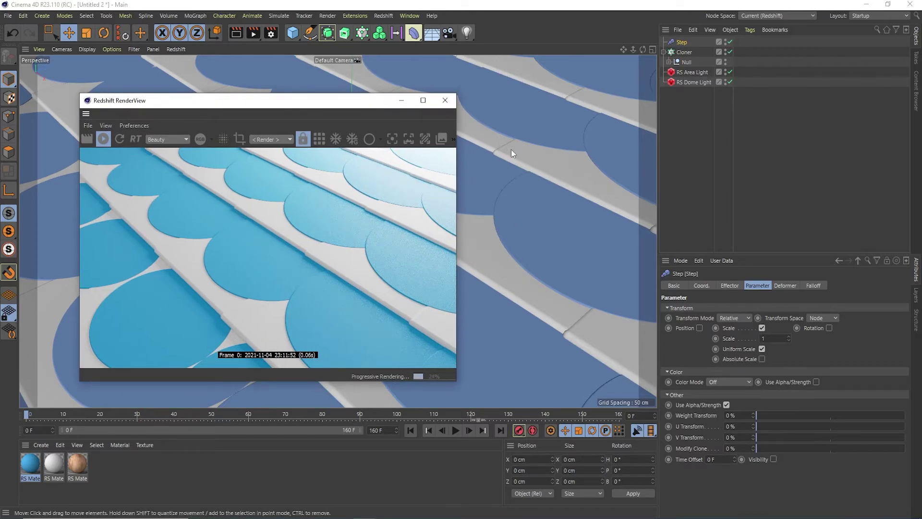
Step: Disable the Step effector's scale, set its time offset to 12 F, and scrub the animation to frame 36
click(762, 328)
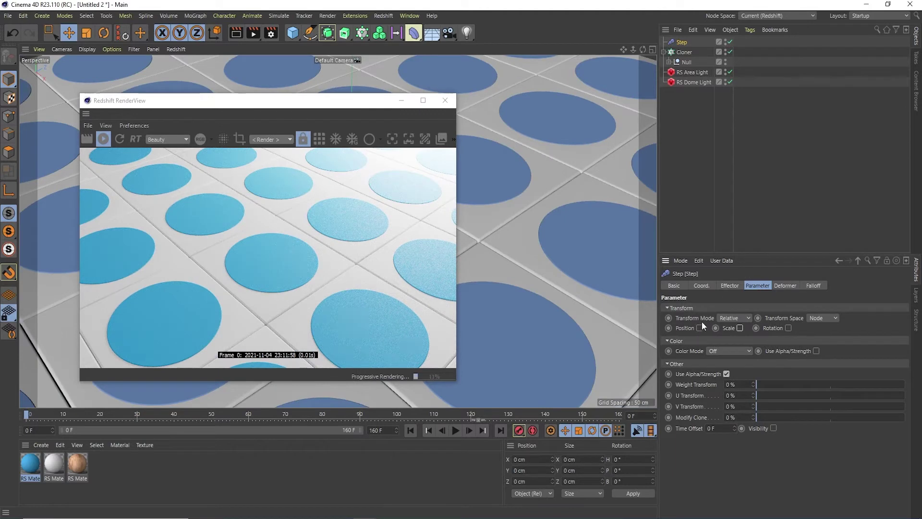
drag(323, 101, 323, 106)
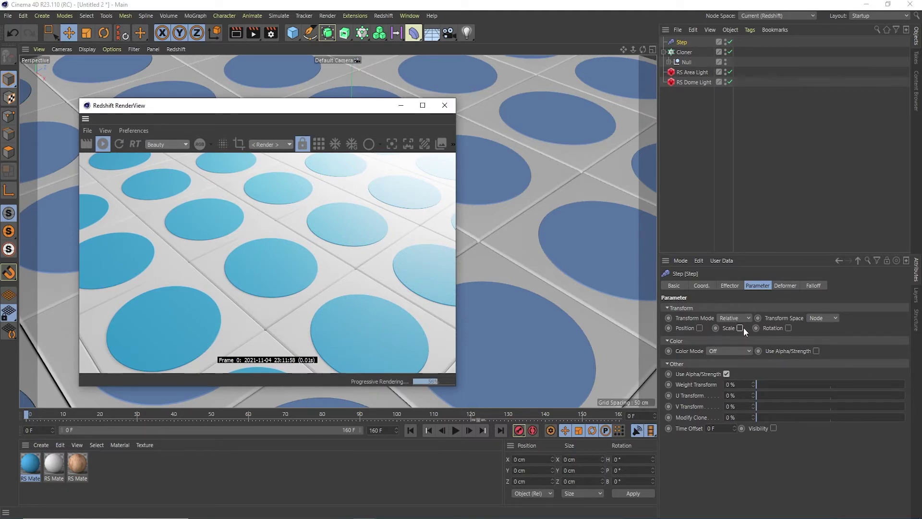
click(722, 428)
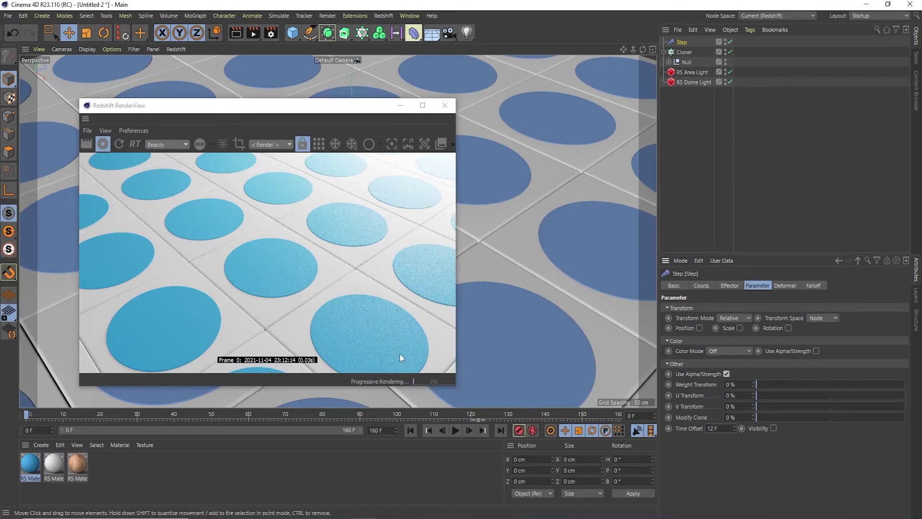
drag(79, 419, 157, 446)
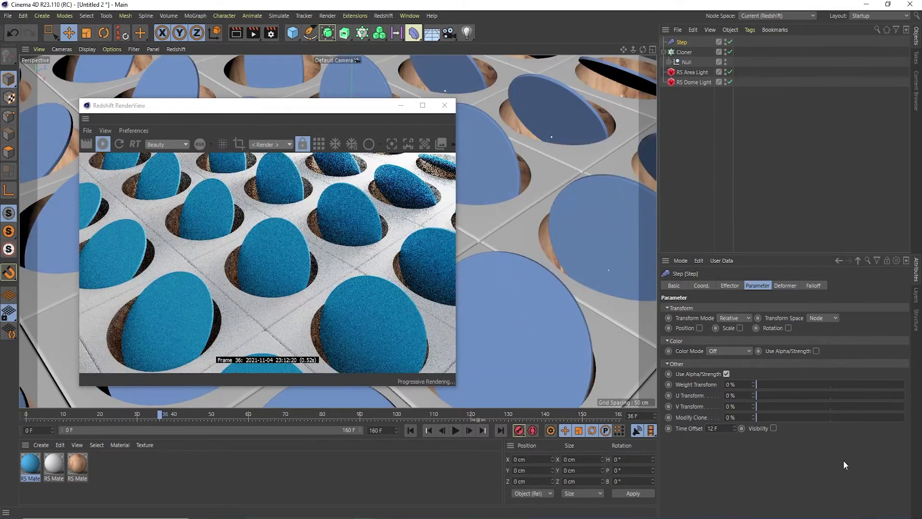
Step: Set the Step effector's time offset to 30 F
click(722, 428)
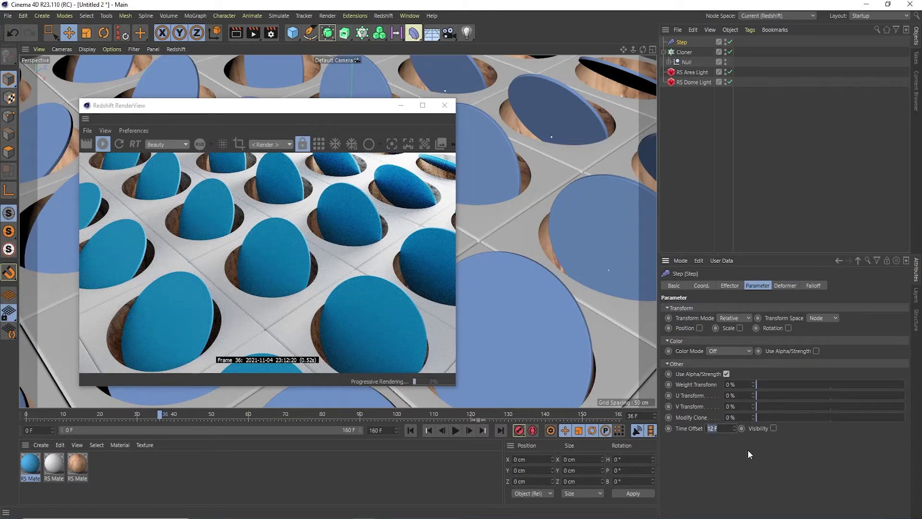
text(30)
key(Return)
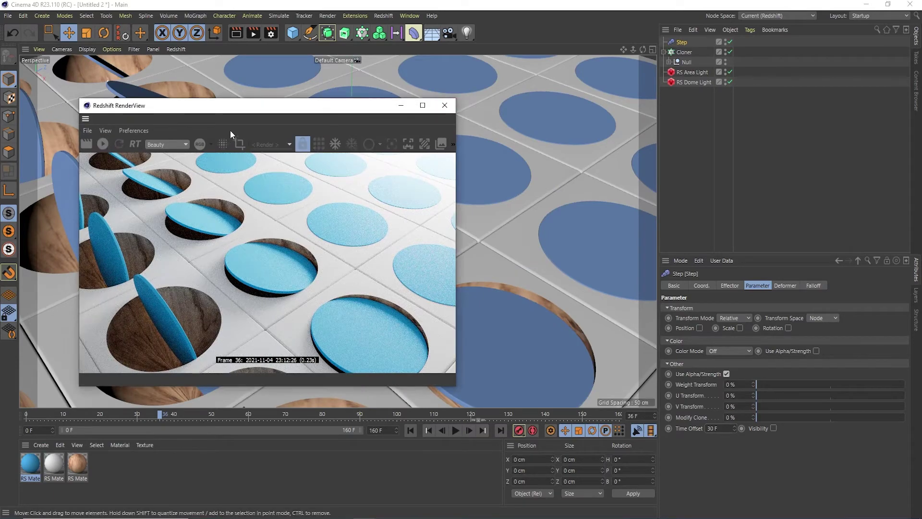
Step: Uncover the viewport, play the offset cover animation from the start, and stop it with the playhead back at frame 5
drag(222, 106, 699, 76)
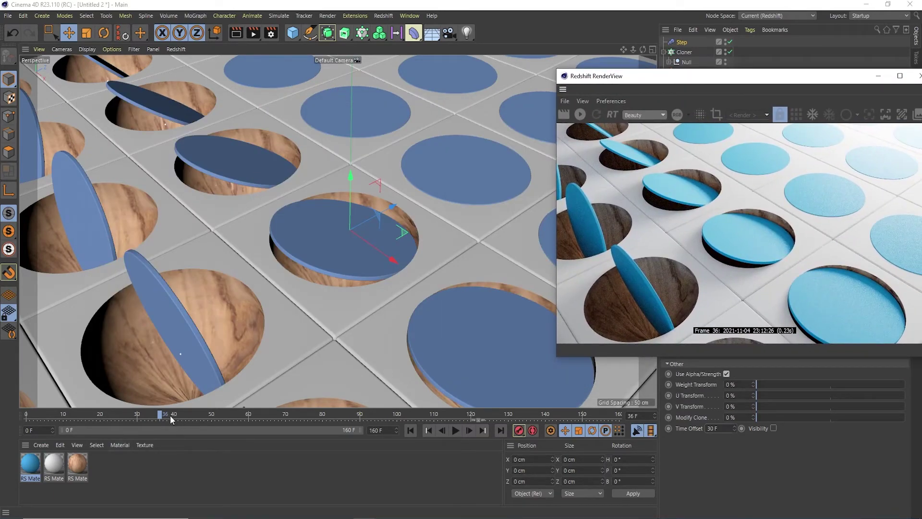
drag(170, 416, 27, 416)
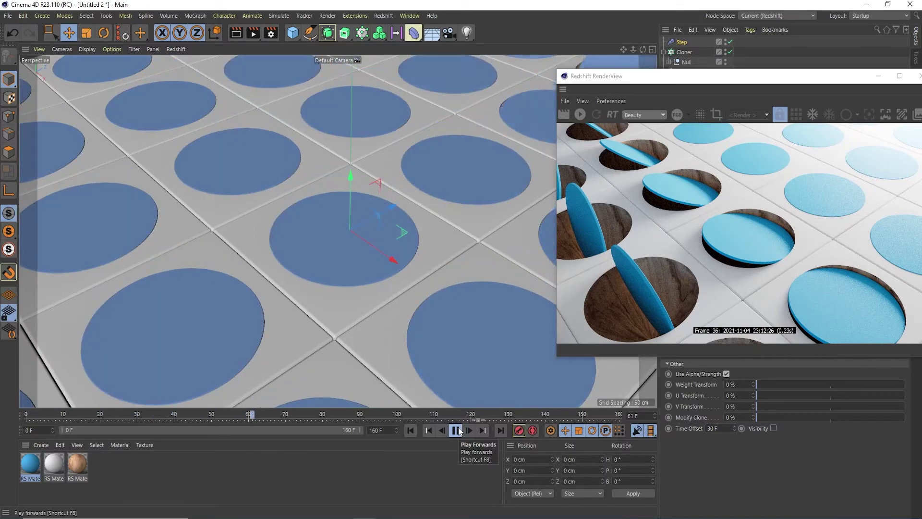
click(456, 430)
drag(259, 414, 45, 437)
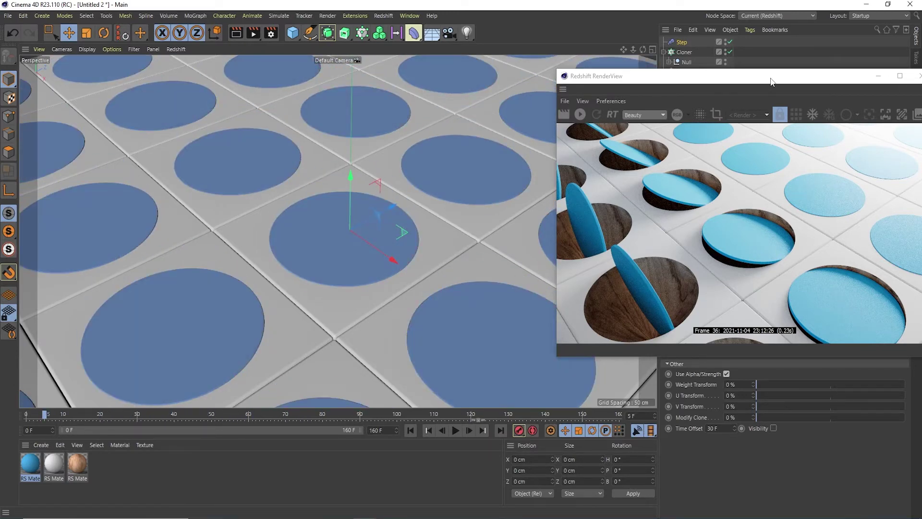
Step: Move the RenderView back over the viewport and restart the live render
drag(771, 81, 422, 96)
click(74, 125)
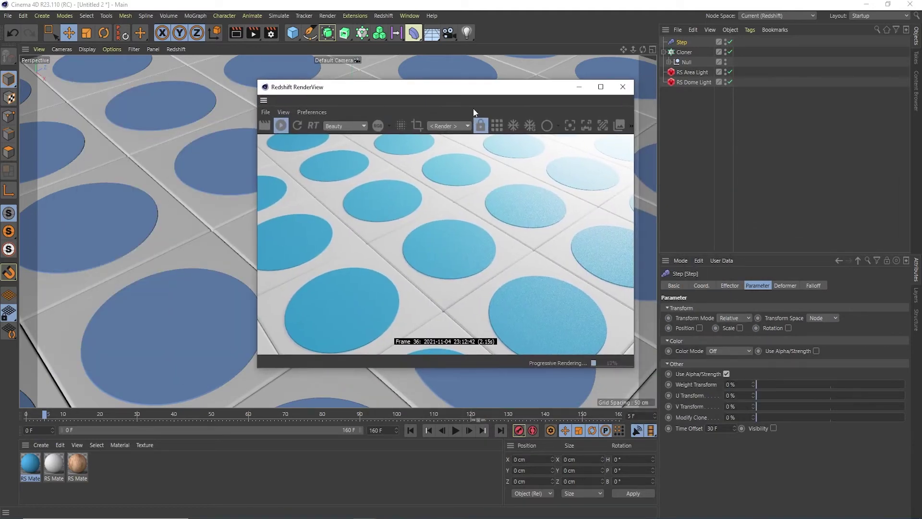
drag(473, 108, 334, 110)
drag(388, 95, 427, 92)
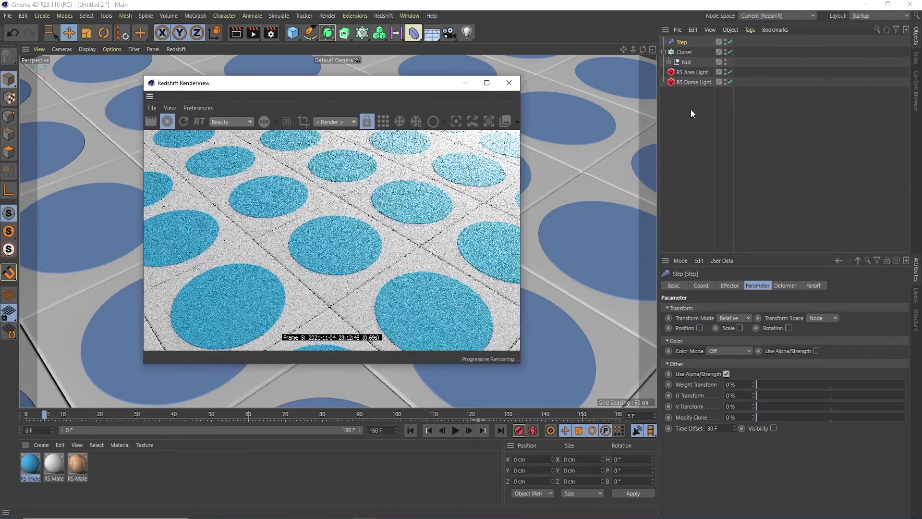
Step: Add a Shader effector to the Cloner
click(688, 51)
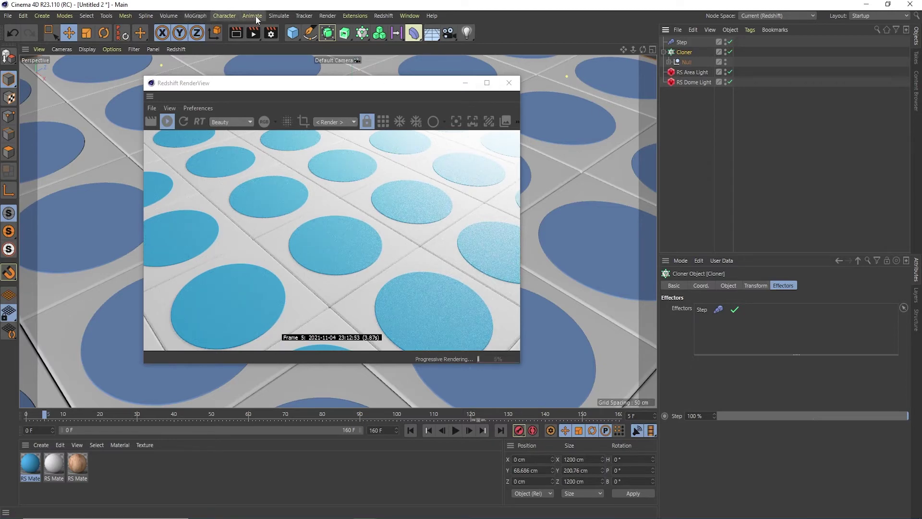
click(223, 16)
mouse_move(195, 16)
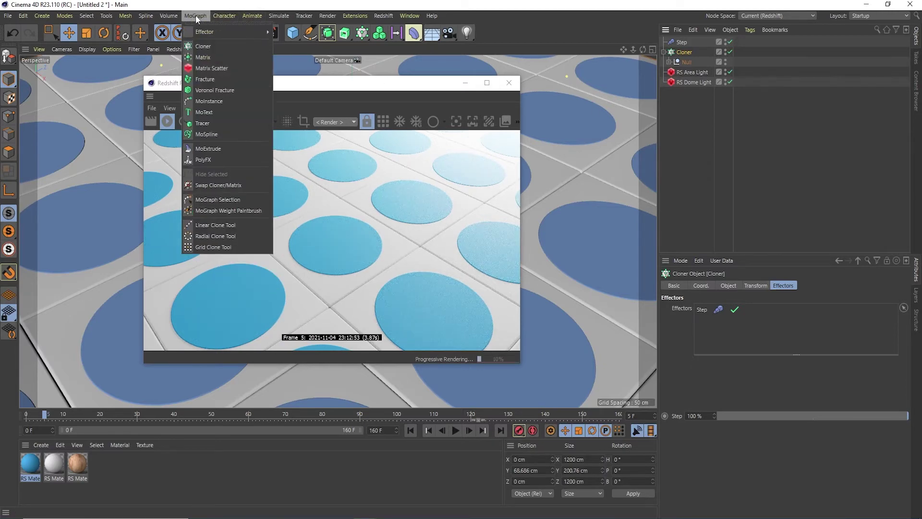
mouse_move(223, 32)
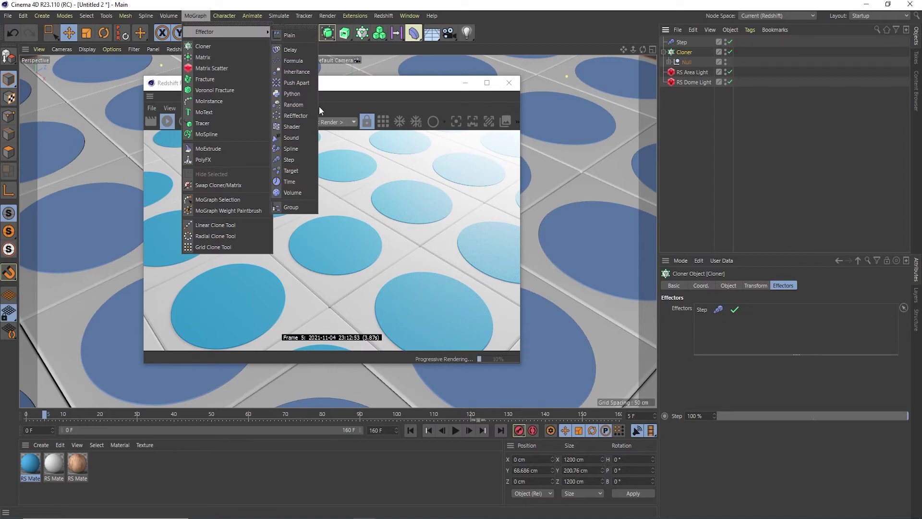
click(303, 127)
drag(406, 90, 385, 130)
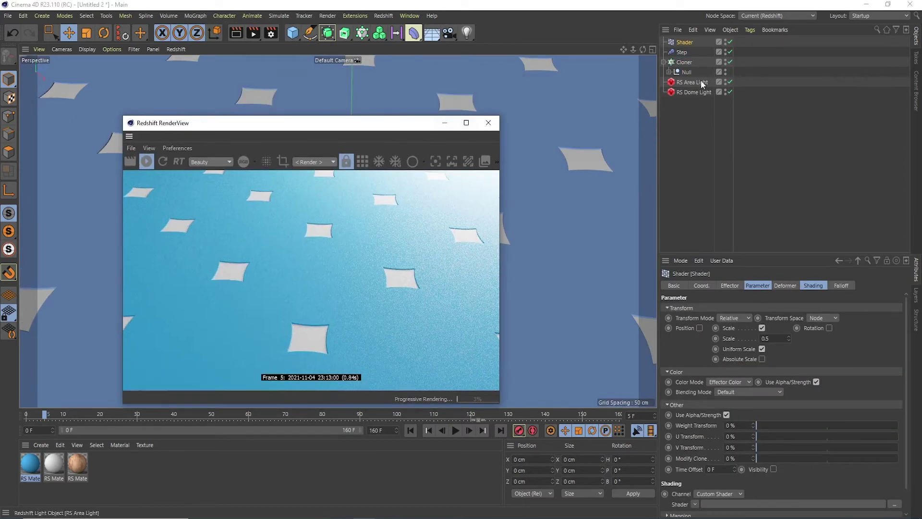
Step: Disable the Shader effector's scale and choose Effector Color as its color mode
click(762, 328)
click(739, 350)
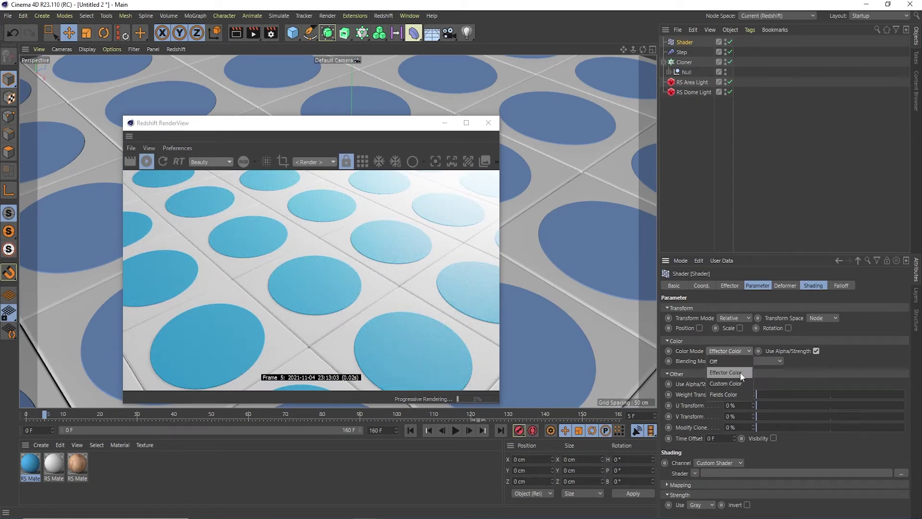
click(740, 373)
drag(391, 122, 432, 96)
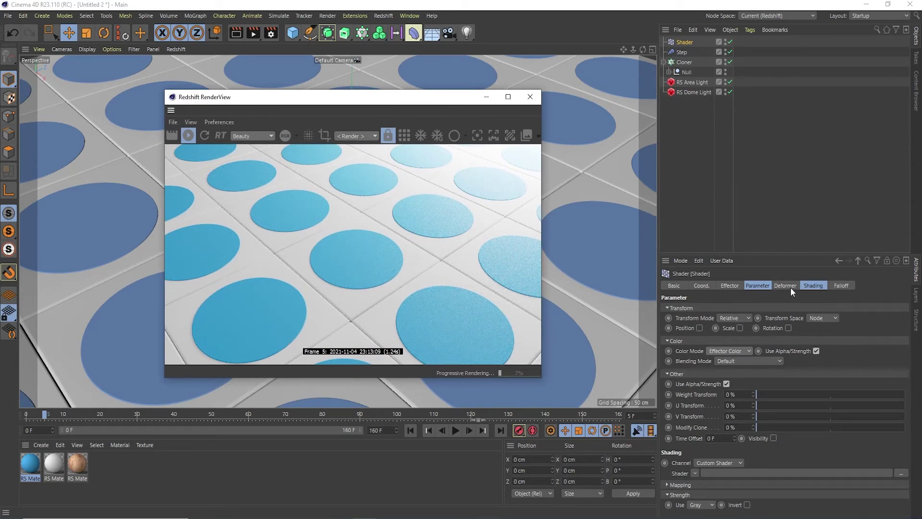
Step: Assign a Gradient as the Shader effector's custom shader
click(812, 287)
click(694, 318)
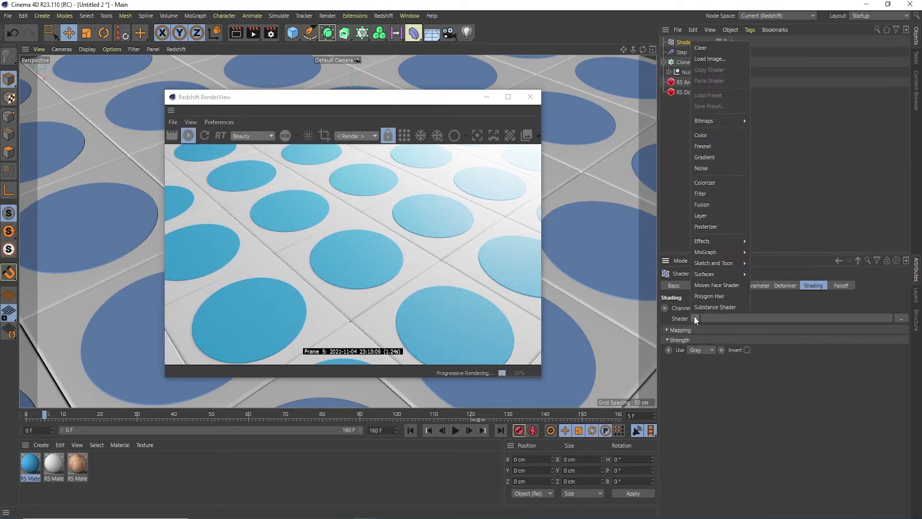
click(729, 154)
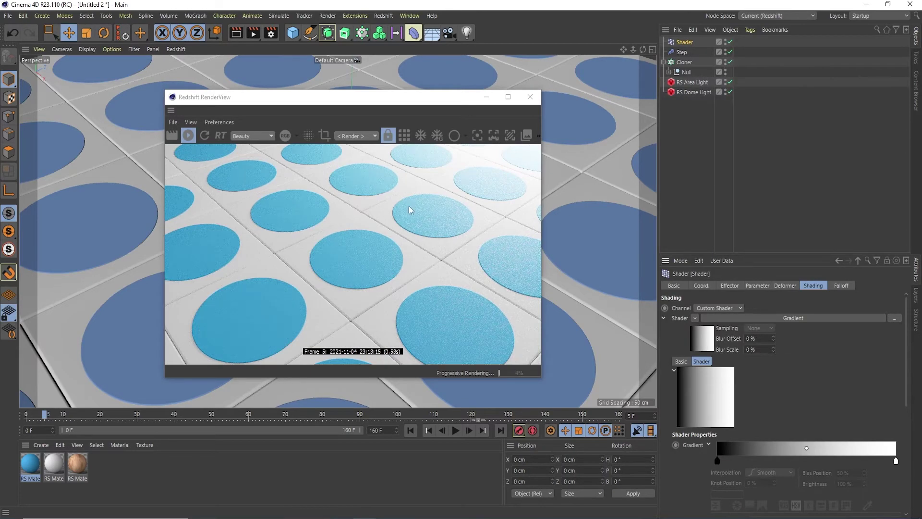
drag(418, 98, 360, 103)
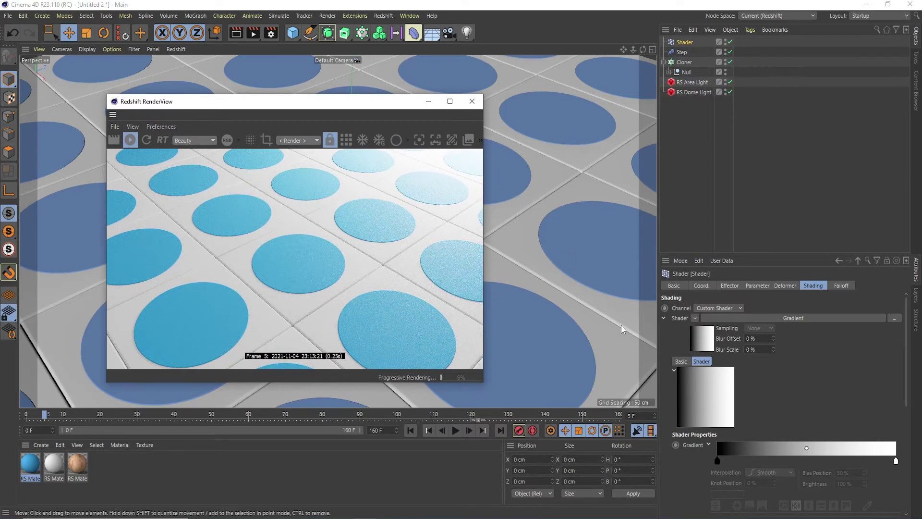
Step: Load the striped blue, green and yellow preset into the Shader effector's gradient
scroll(910, 331, down, 2)
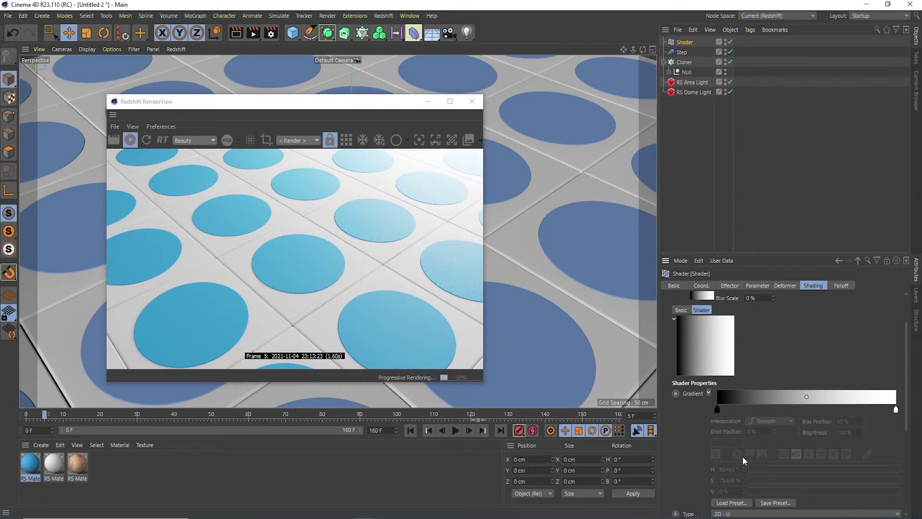
scroll(907, 365, down, 2)
click(727, 439)
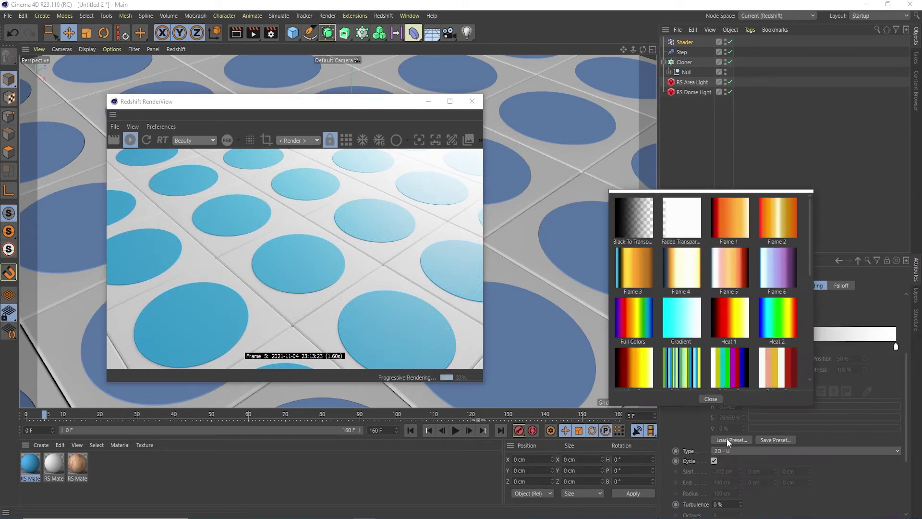
click(680, 370)
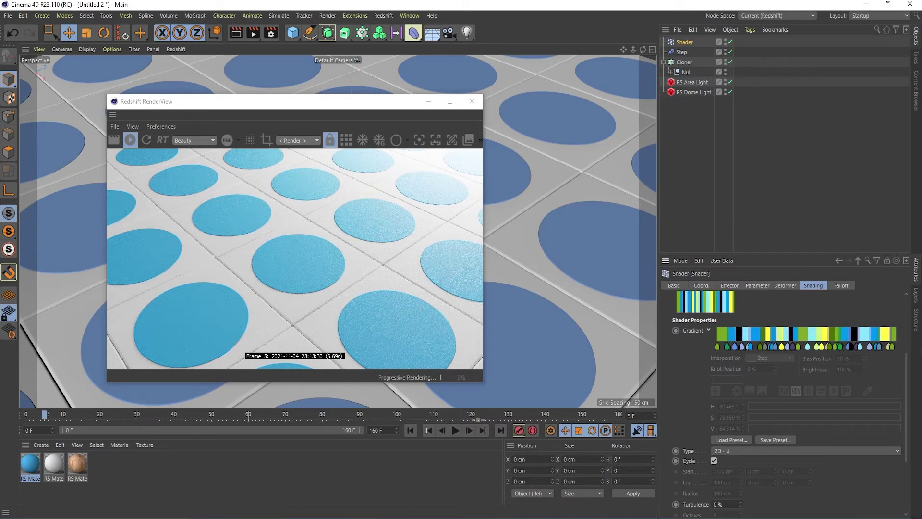
Step: Set the gradient's turbulence to 51 % and confirm its frequency, checking the pattern in the shader preview
drag(906, 374, 907, 424)
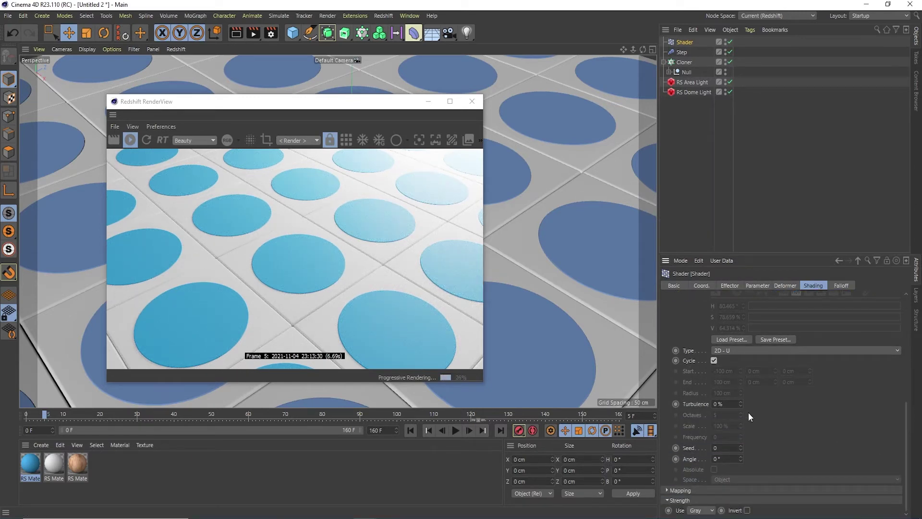
mouse_move(909, 438)
mouse_down()
mouse_move(909, 426)
mouse_move(913, 452)
mouse_up()
drag(743, 405, 764, 403)
click(741, 402)
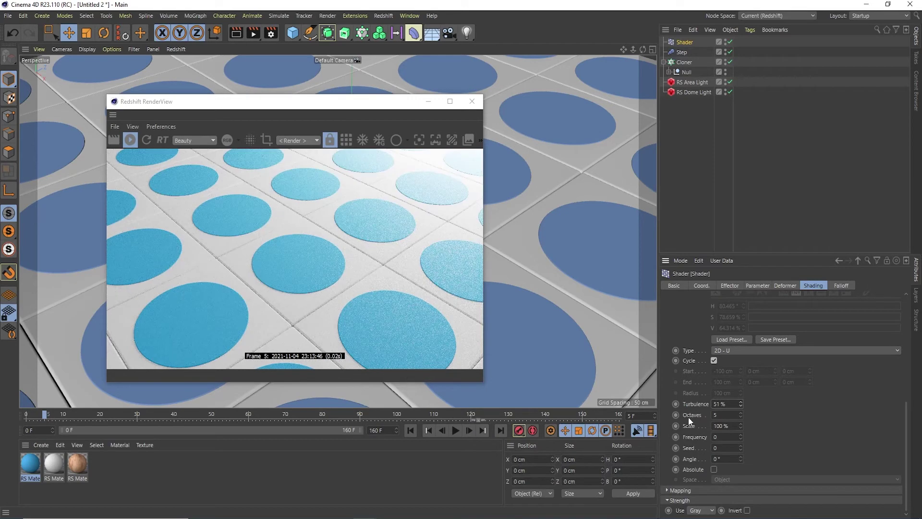
scroll(906, 415, up, 4)
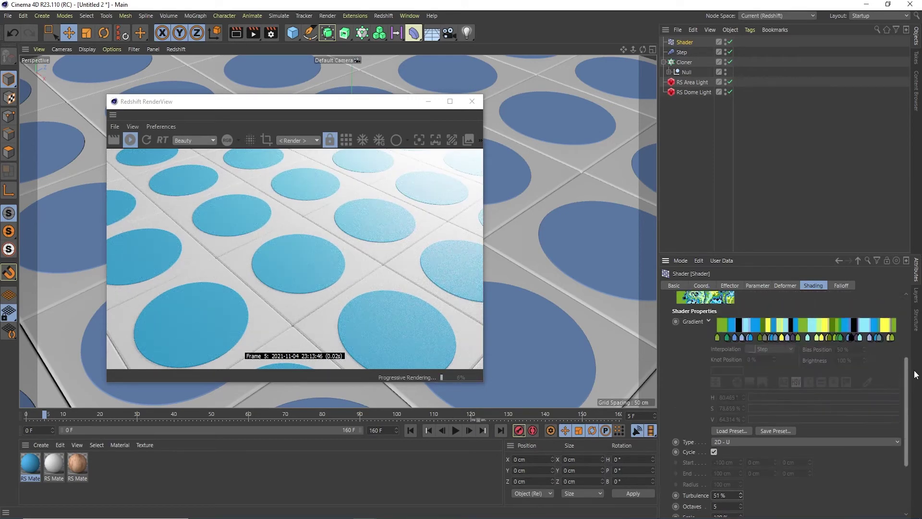
scroll(908, 385, up, 3)
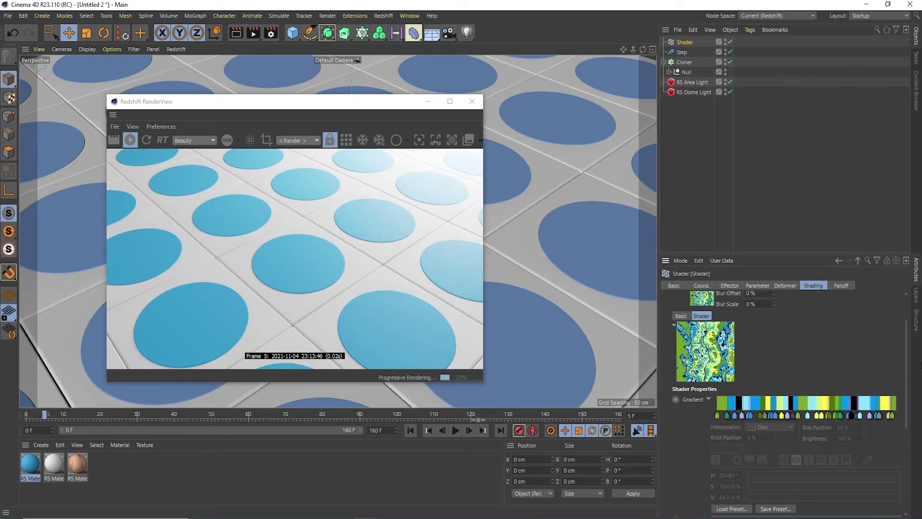
scroll(906, 343, down, 7)
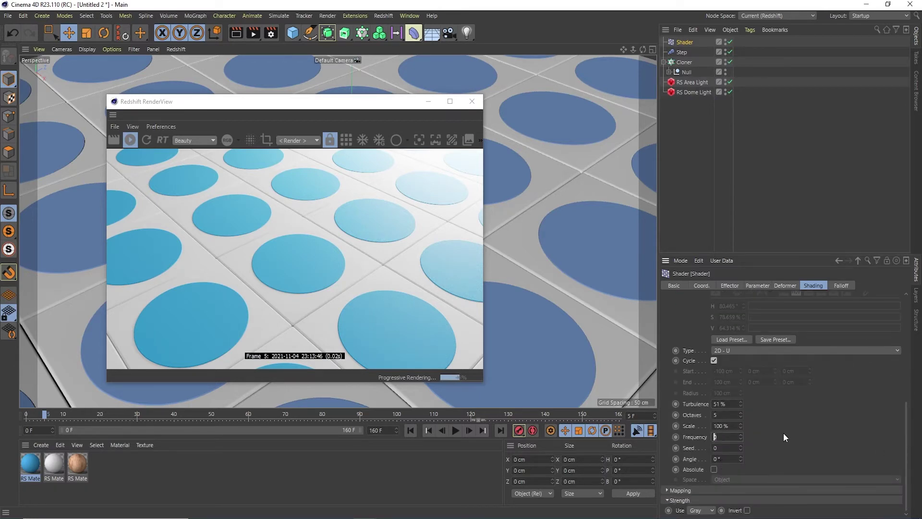
key(Return)
scroll(907, 441, up, 8)
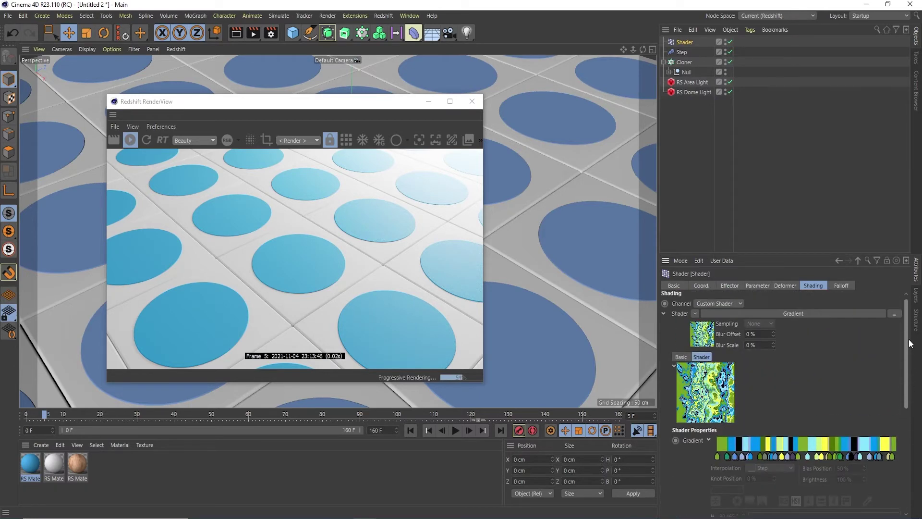
Step: Add a Colorizer modifier layer to the Shader effector's falloff
click(847, 287)
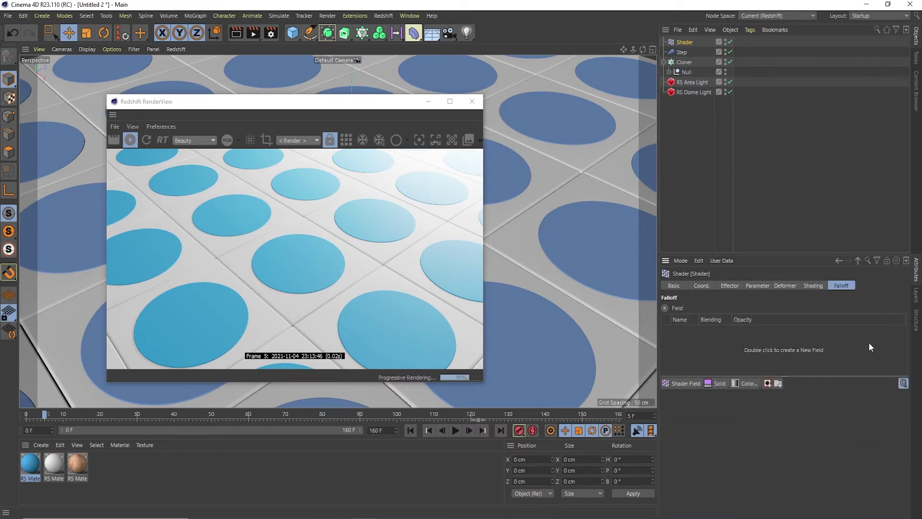
drag(382, 124, 414, 137)
click(755, 384)
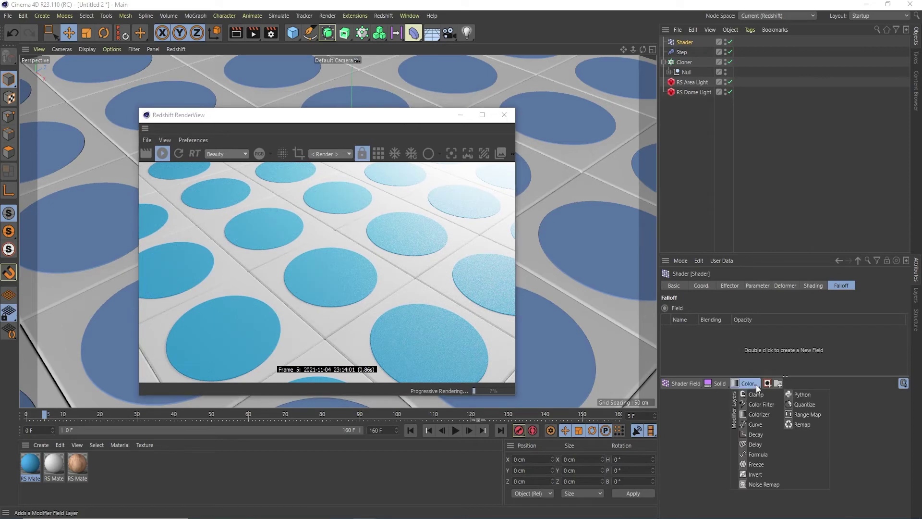
click(760, 415)
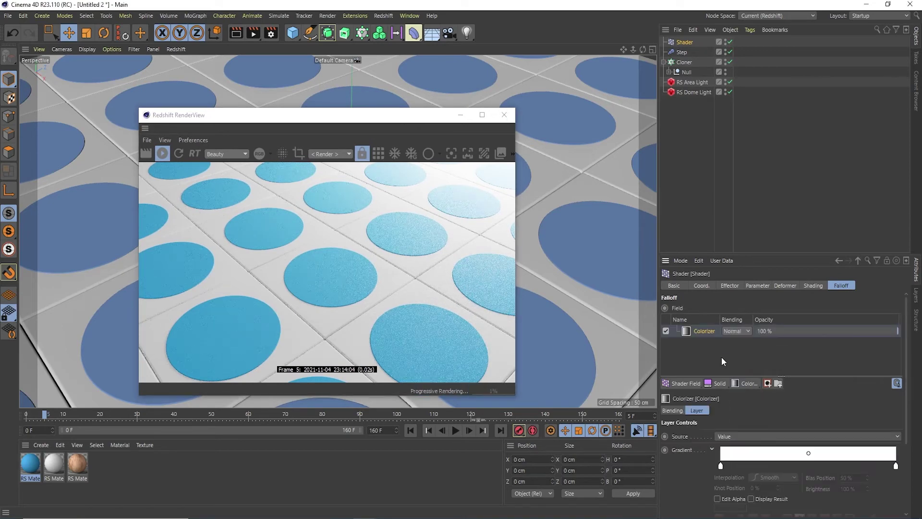
scroll(817, 366, down, 3)
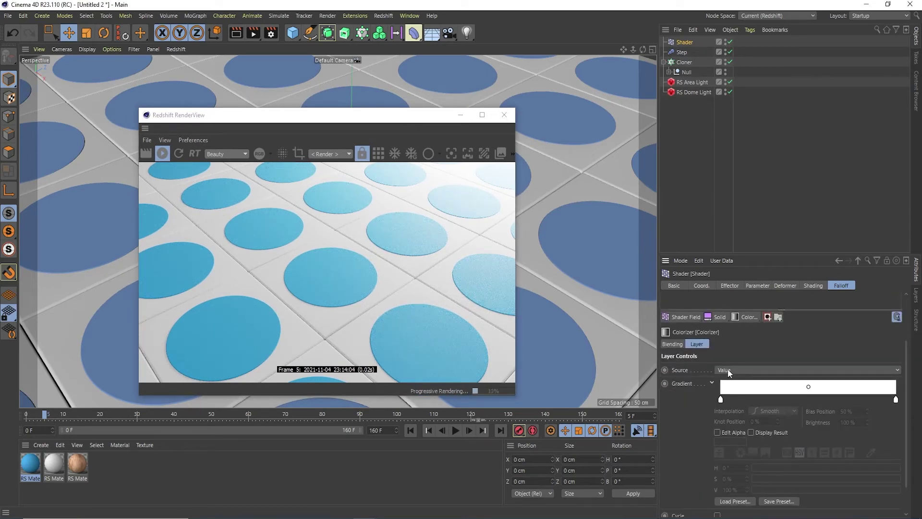
click(712, 383)
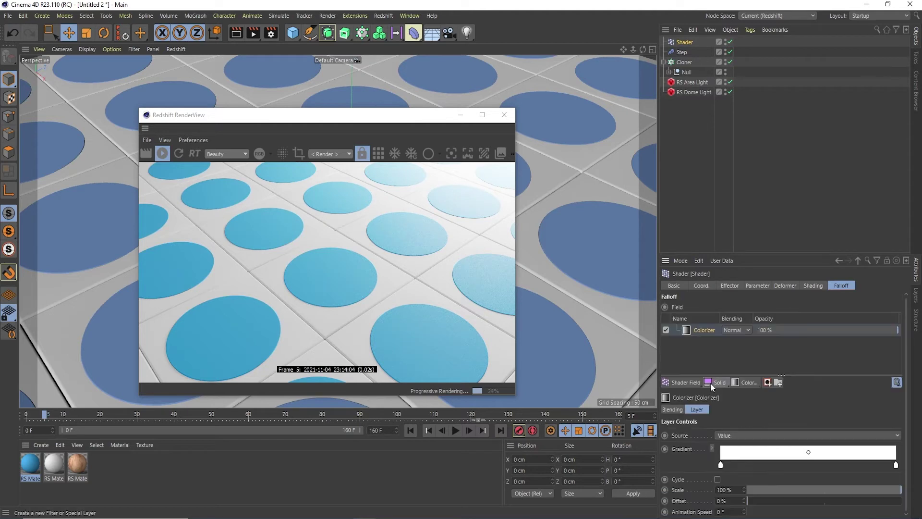
click(730, 435)
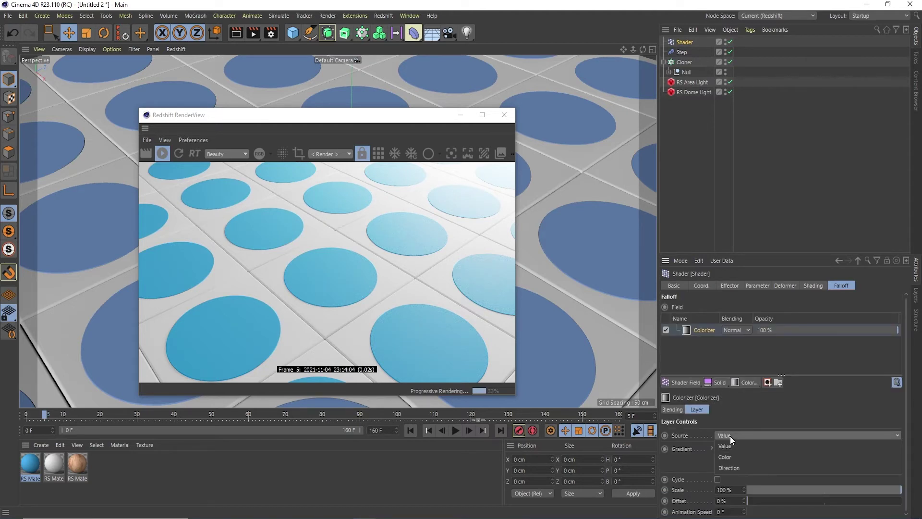
click(719, 425)
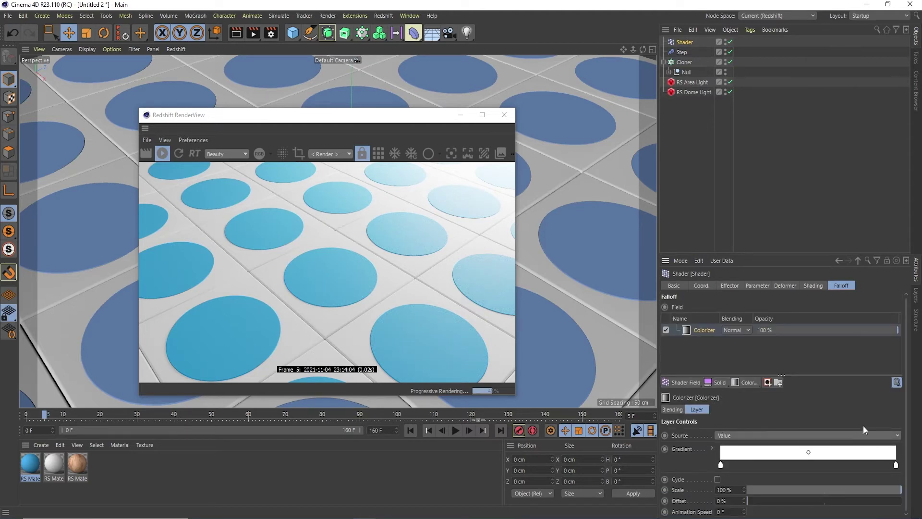
Step: Load the striped blue, green and yellow preset into the Colorizer layer's gradient
click(711, 448)
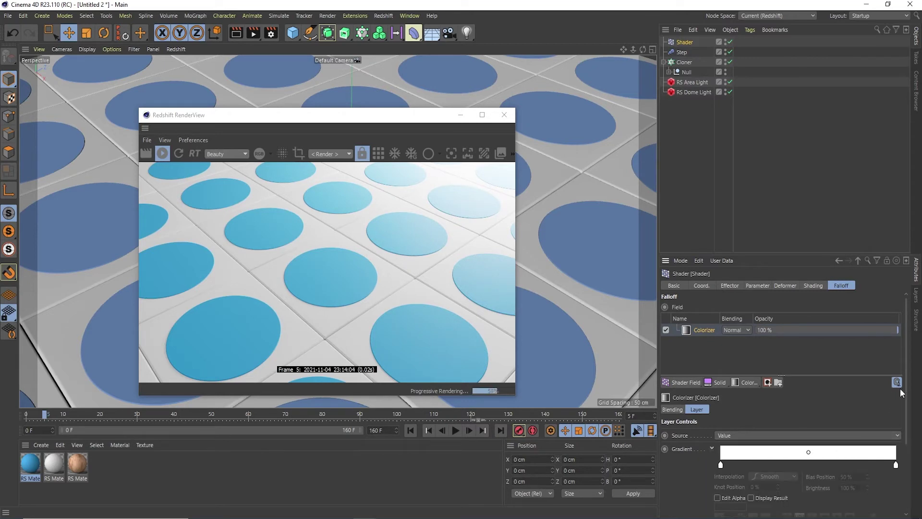
drag(907, 356, 907, 417)
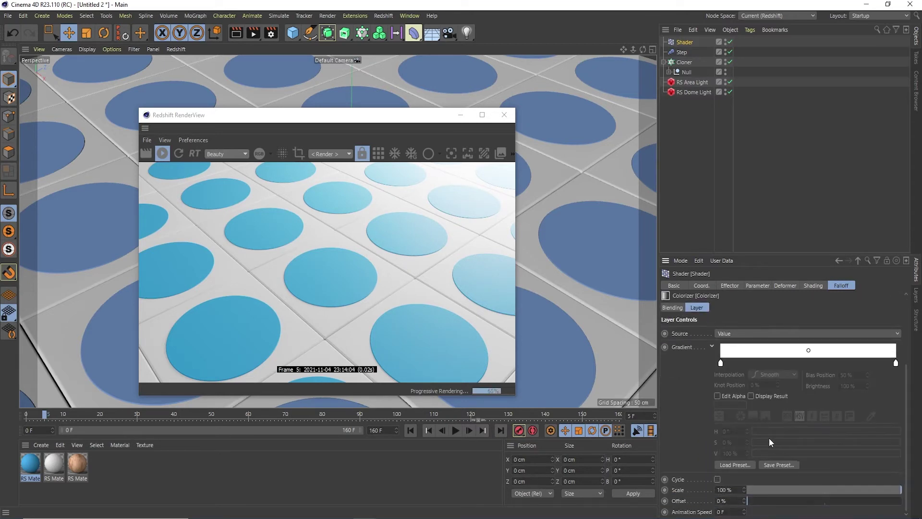
click(742, 465)
click(667, 354)
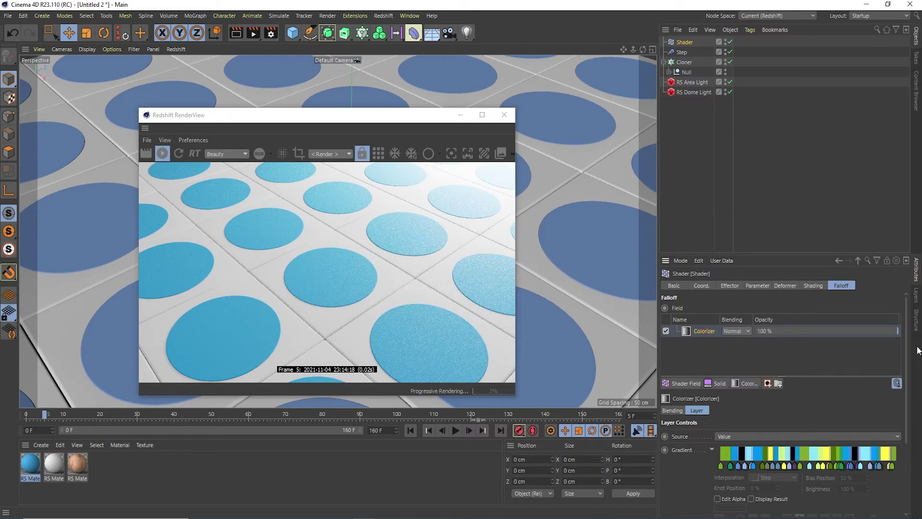
drag(910, 344, 878, 329)
Step: Deselect the Shader effector and scrub the timeline to frame 8 to check the disc colors in the render view
click(697, 142)
drag(403, 114, 328, 78)
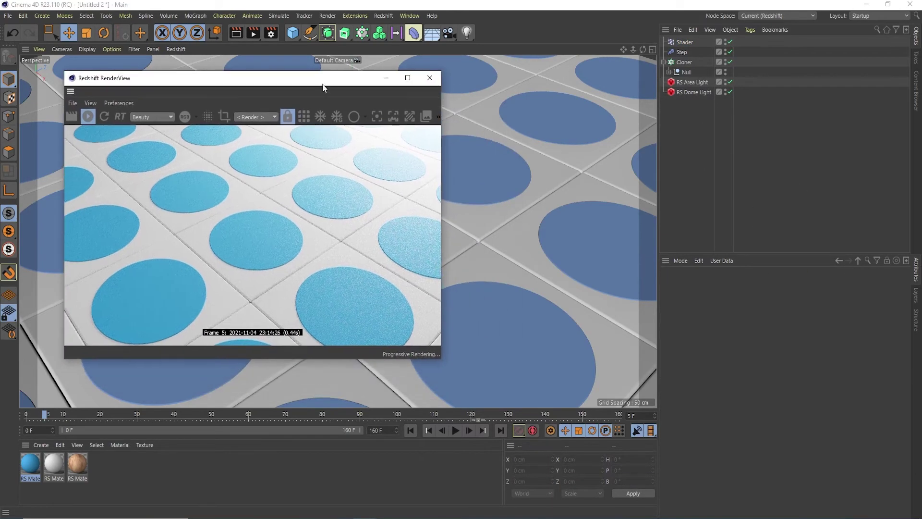
drag(46, 414, 55, 452)
drag(222, 80, 328, 77)
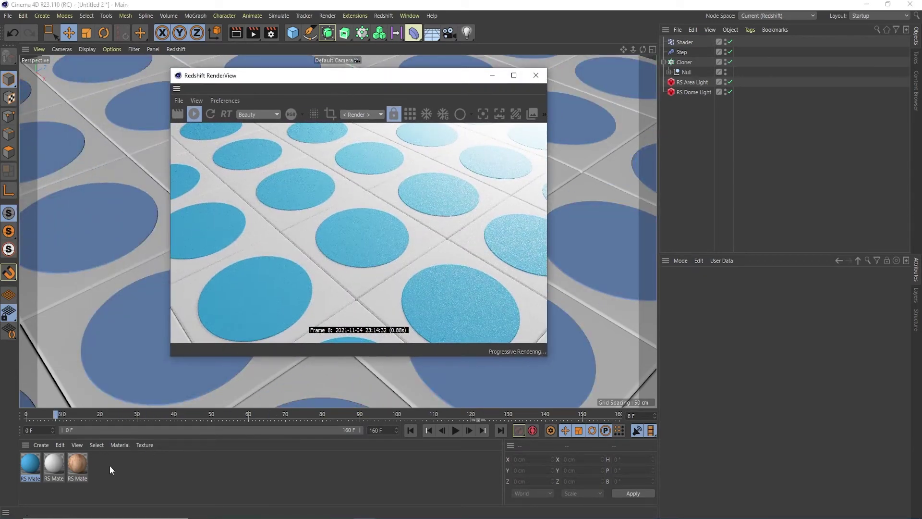
Step: Open the blue material's shader graph, search the nodes for "user" and add a Color User Data node
double_click(34, 468)
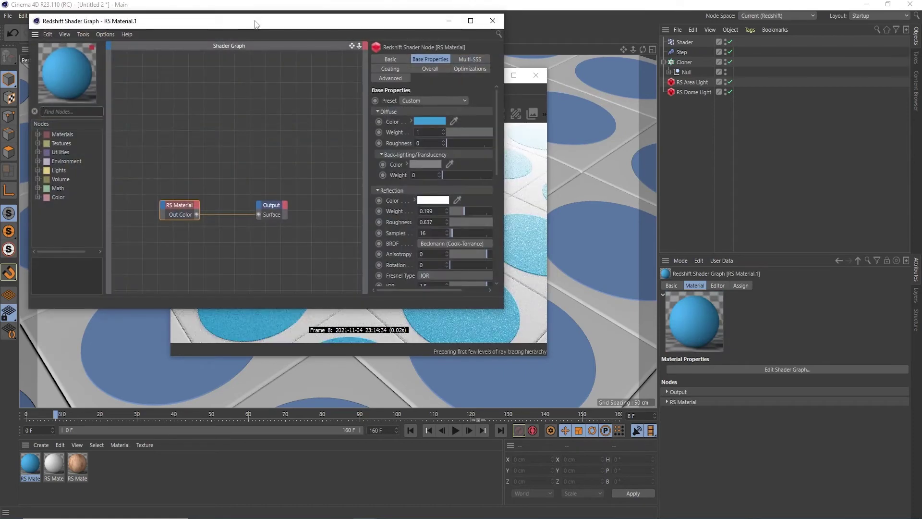
drag(259, 41, 345, 79)
click(168, 176)
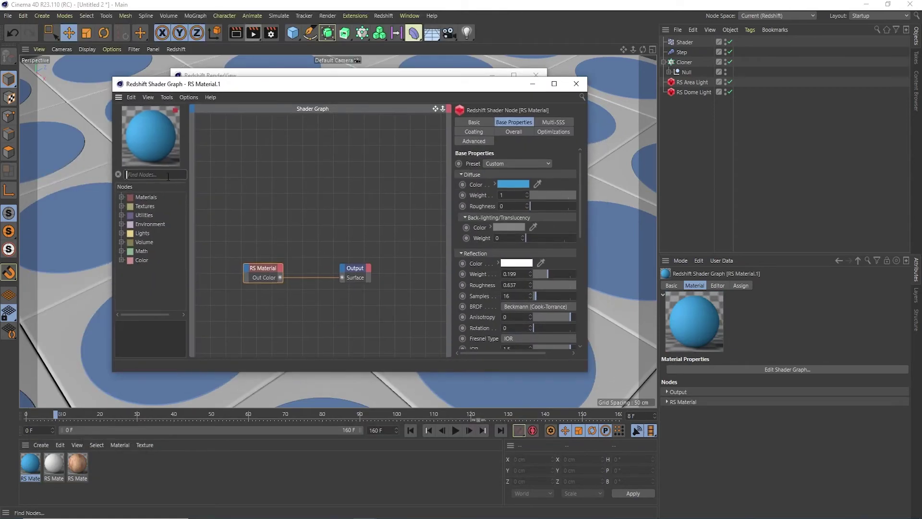
text(user)
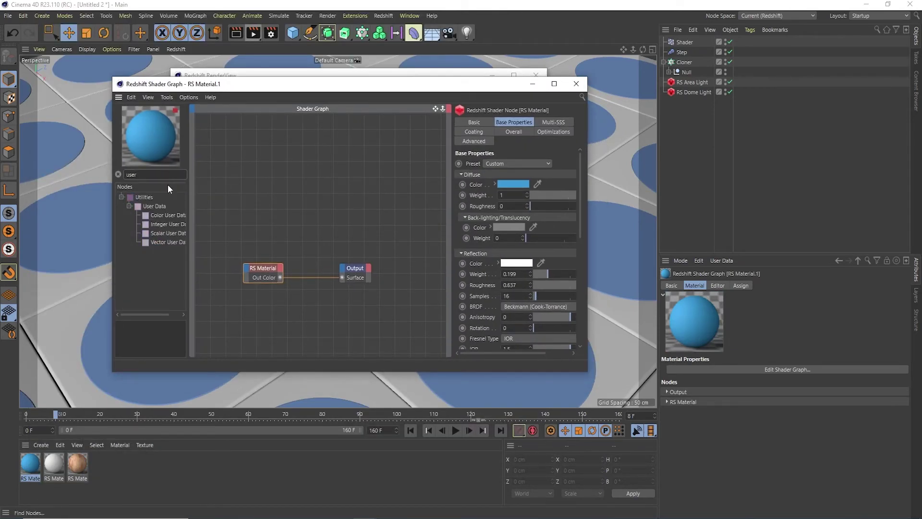
drag(151, 313, 165, 314)
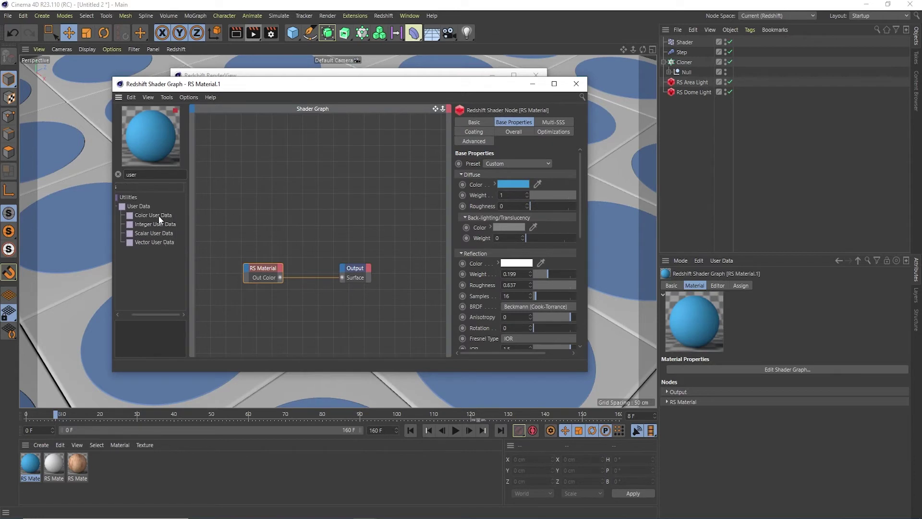
drag(158, 215, 235, 229)
Step: Connect the Color User Data node's output to the RS Material's Diffuse Color and space out the nodes
drag(269, 275, 304, 281)
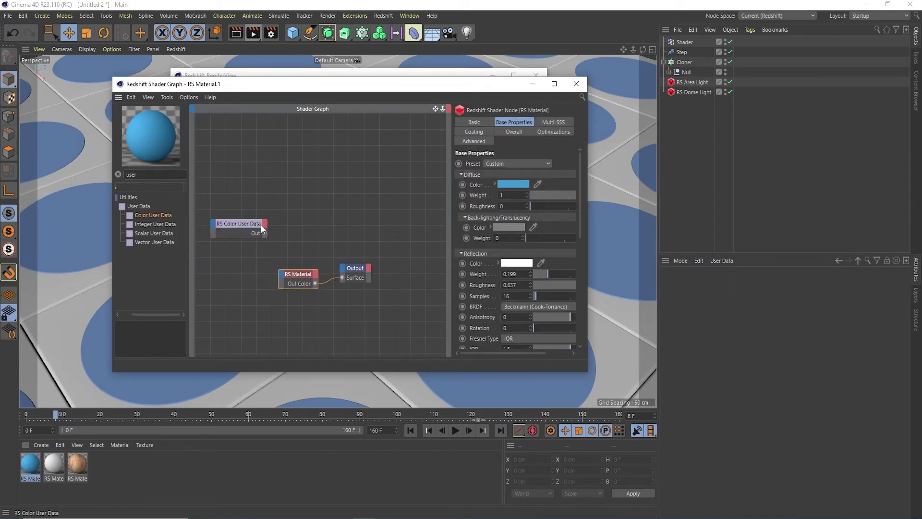
drag(260, 225, 252, 313)
drag(296, 274, 288, 267)
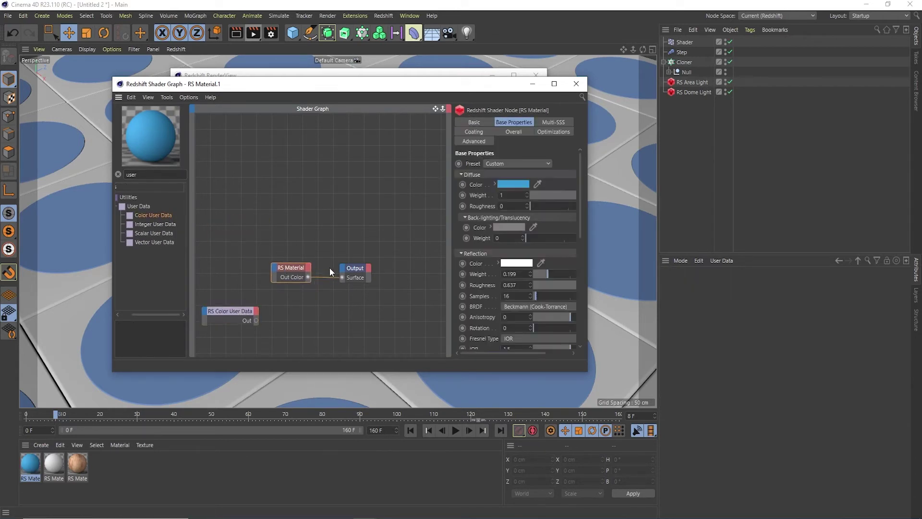
drag(356, 268, 373, 275)
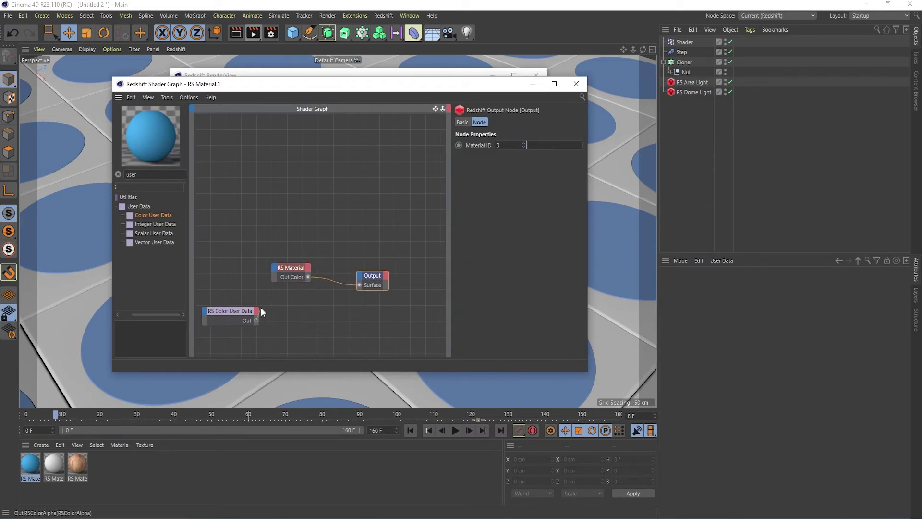
drag(275, 265, 275, 266)
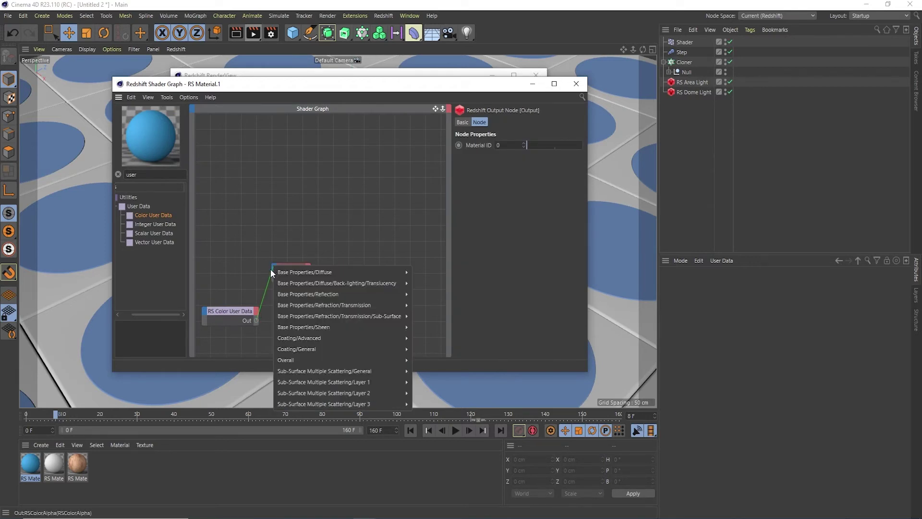
mouse_move(334, 272)
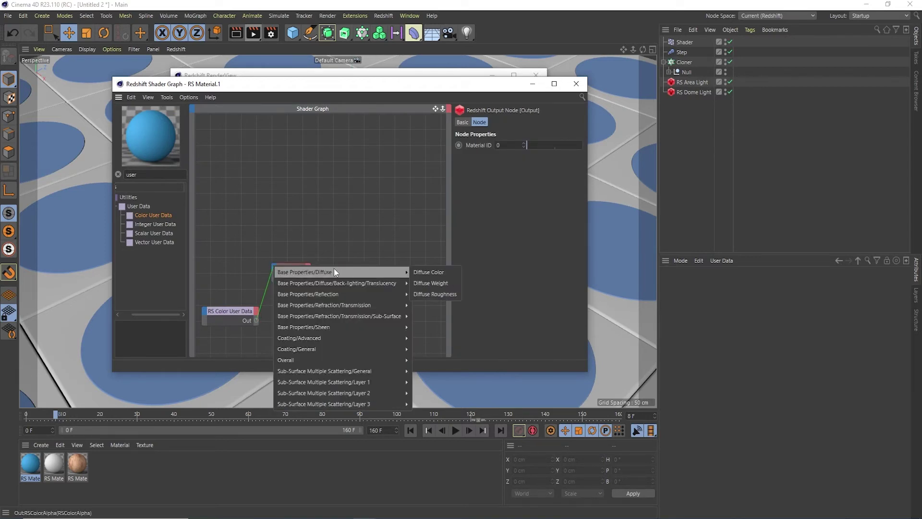
click(425, 272)
drag(230, 311, 225, 317)
drag(312, 273, 299, 269)
drag(371, 276, 378, 281)
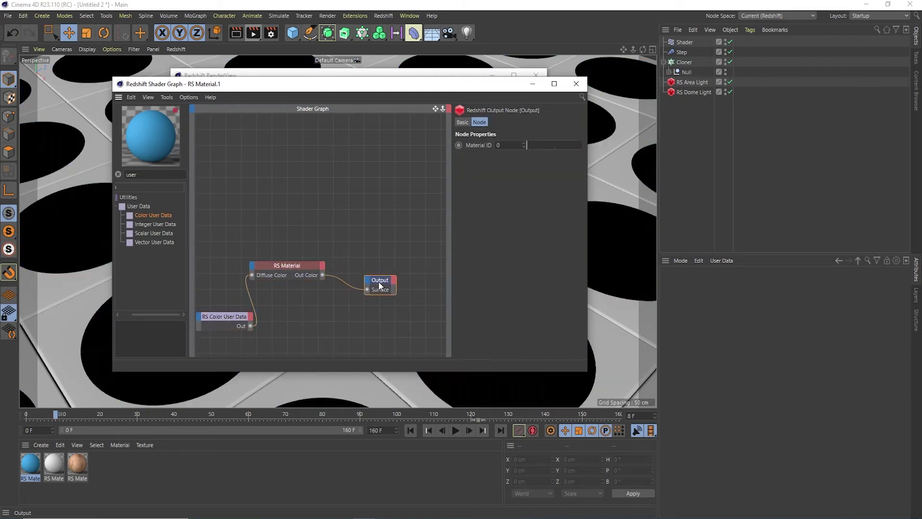
Step: Set the Color User Data node's attribute name to RSMGColor
click(295, 265)
click(241, 318)
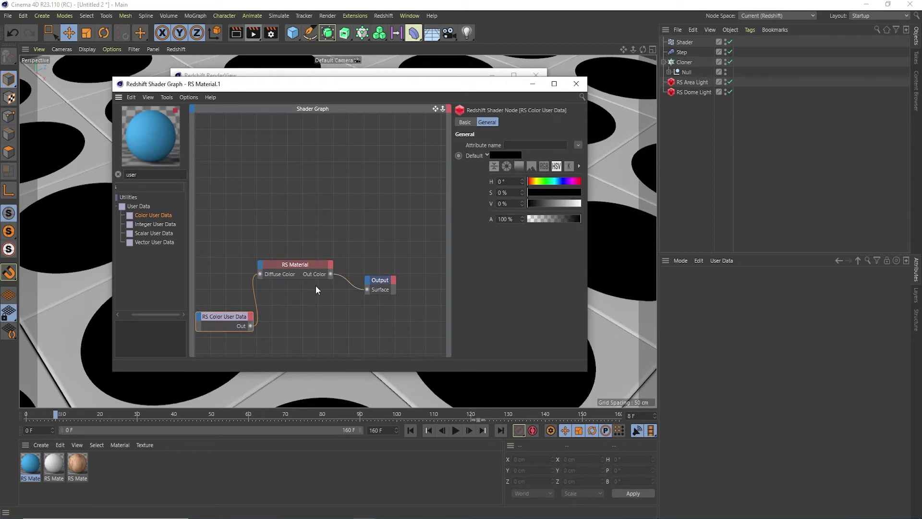
click(579, 144)
mouse_move(587, 154)
click(627, 155)
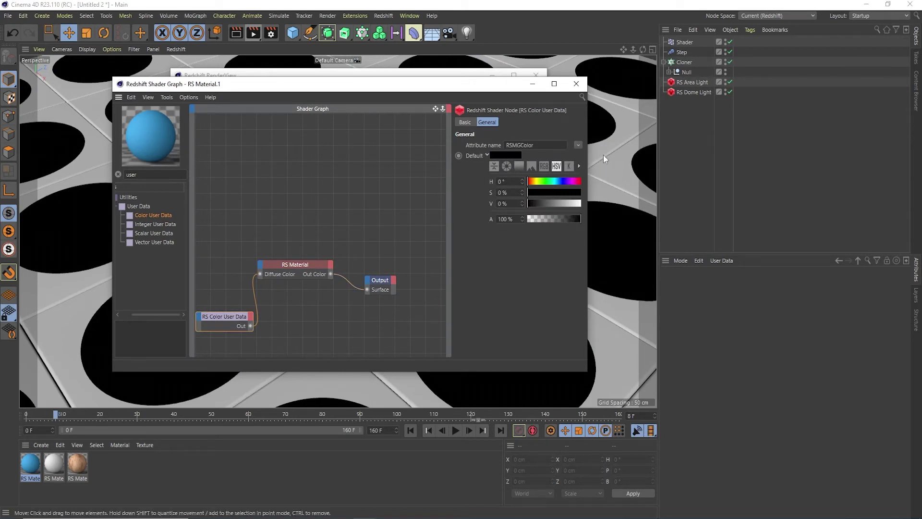
Step: Move the shader graph and render view apart to inspect the disc colors, and close the shader graph
drag(416, 84, 330, 263)
drag(360, 76, 592, 96)
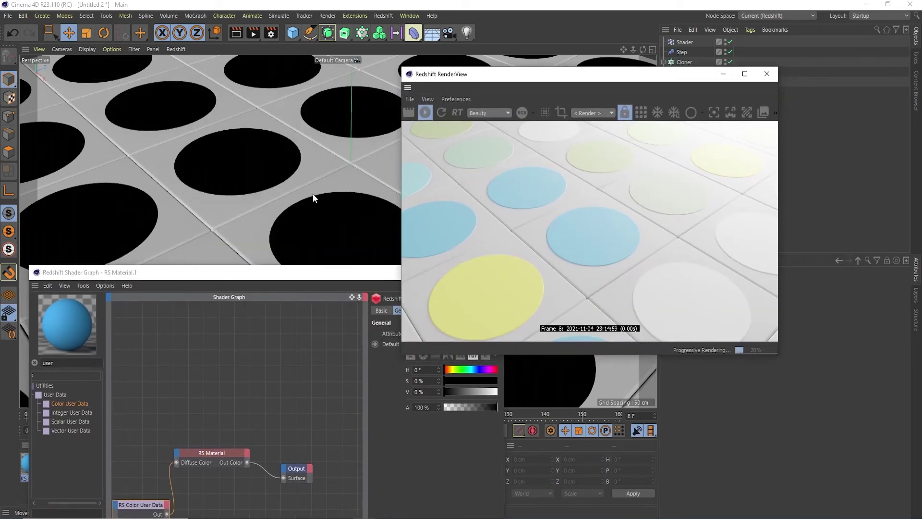
drag(332, 272, 262, 264)
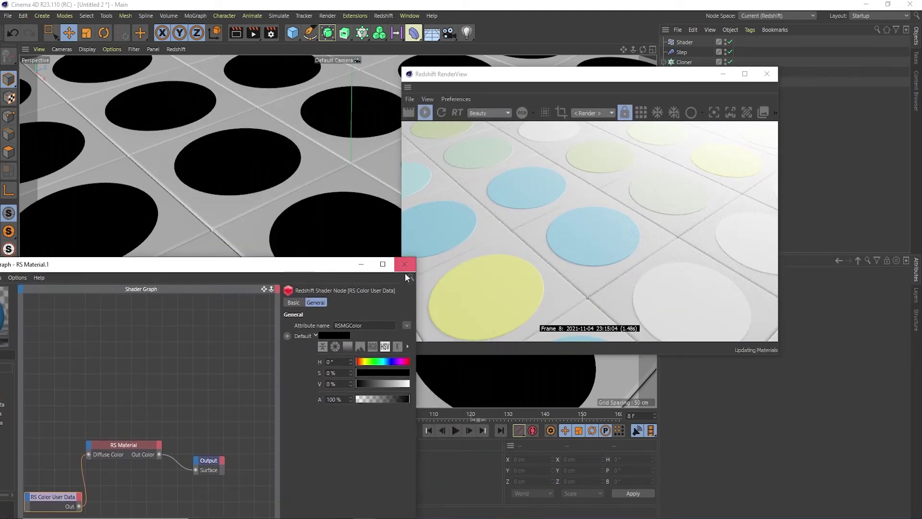
click(405, 271)
Step: Scrub the timeline to frame 24 and examine the discs in the render view
drag(549, 82, 240, 77)
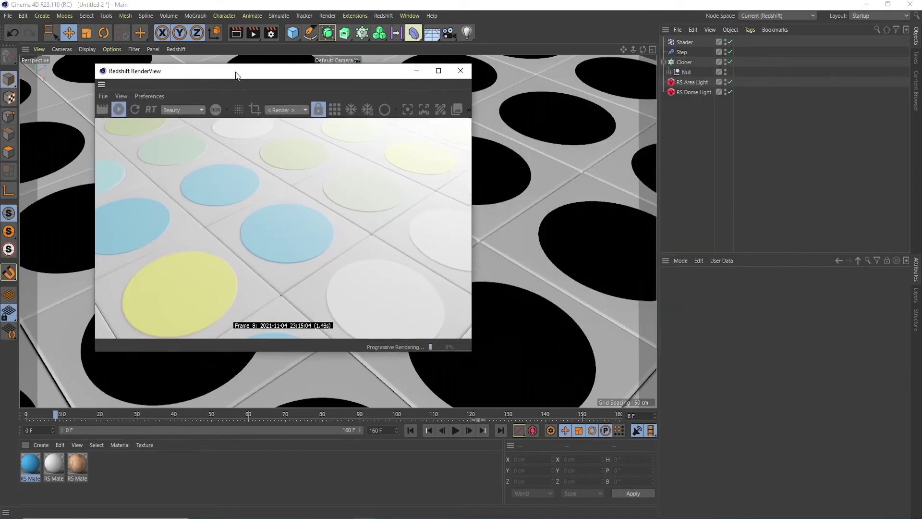
click(59, 414)
drag(59, 413, 115, 440)
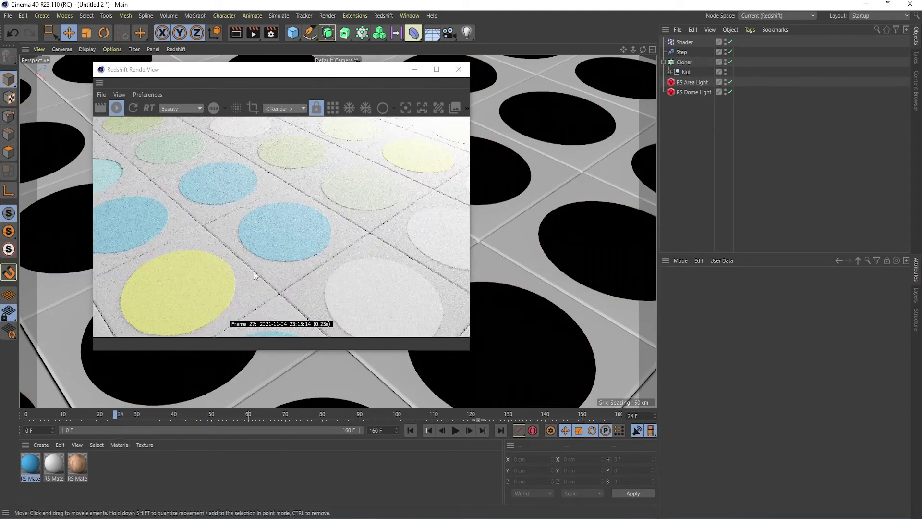
drag(367, 72, 398, 94)
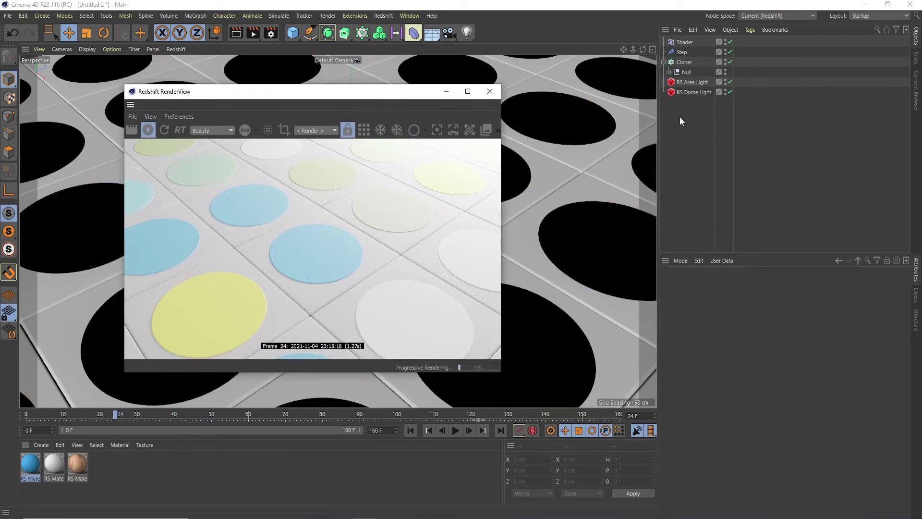
Step: Set the RS Area Light's intensity to 43.06 and the RS Dome Light's intensity to 0.477
click(702, 83)
click(810, 348)
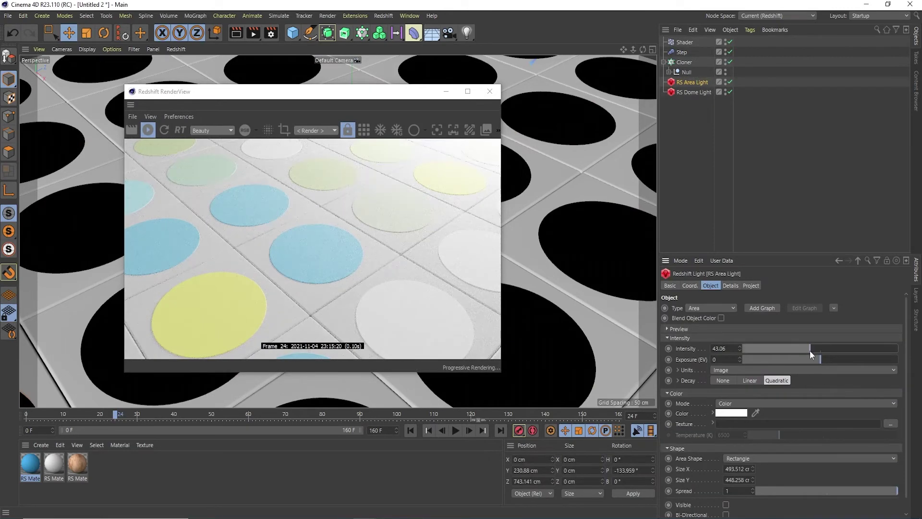
click(695, 92)
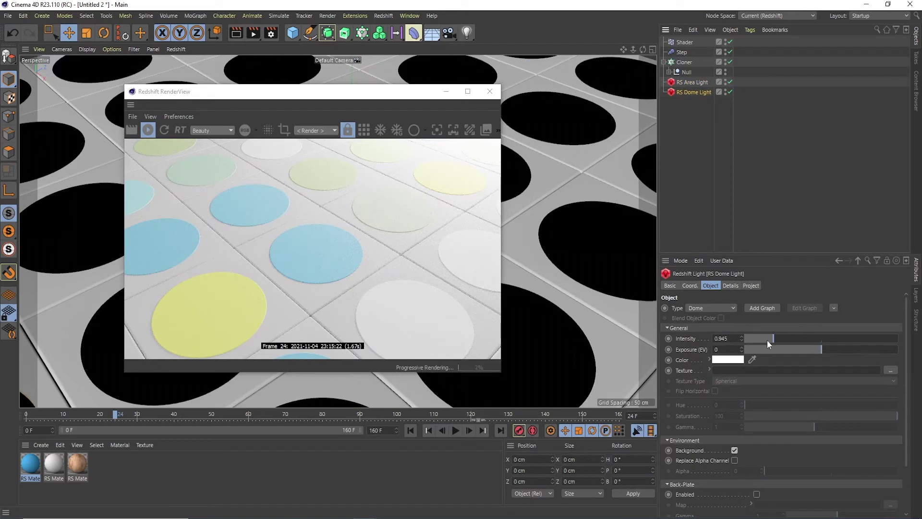
drag(774, 339, 759, 338)
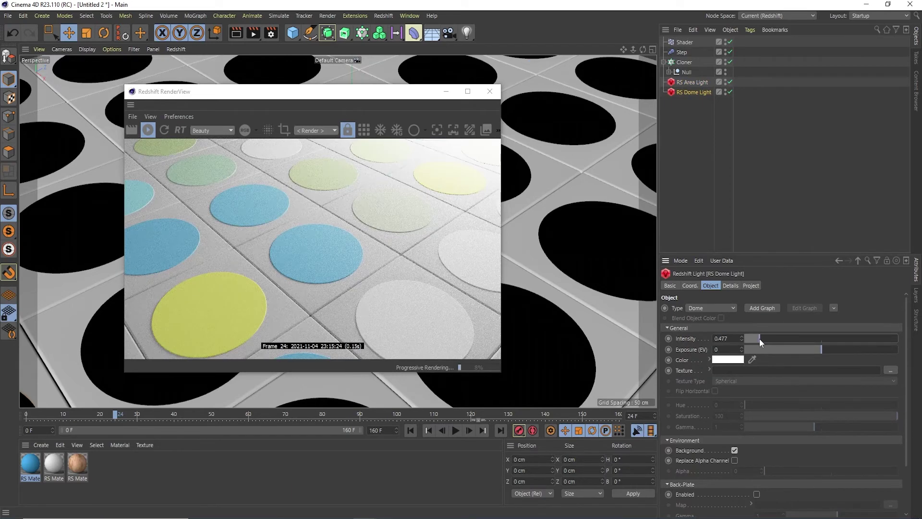
mouse_move(404, 105)
mouse_down()
mouse_move(417, 108)
mouse_move(408, 103)
mouse_up()
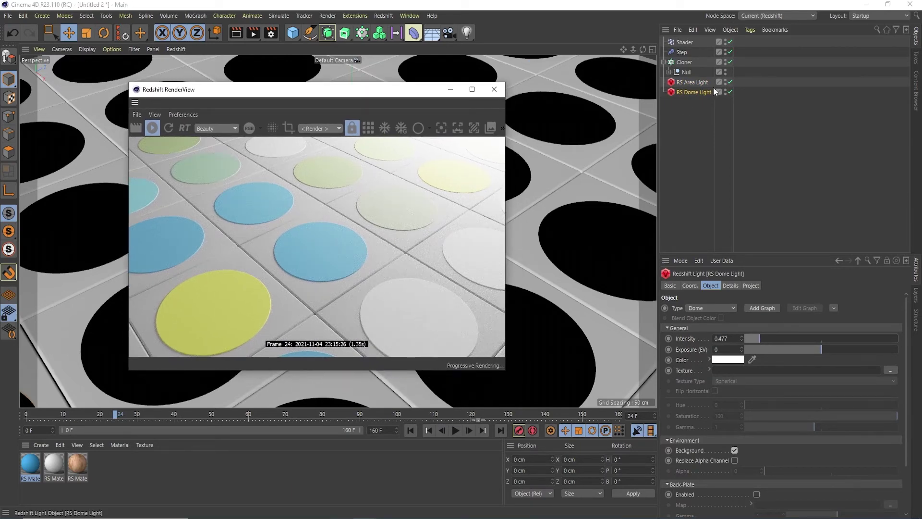
Step: Set the Frequency of the Shader effector's gradient to 3 and check the disc colors at frame 16
click(685, 61)
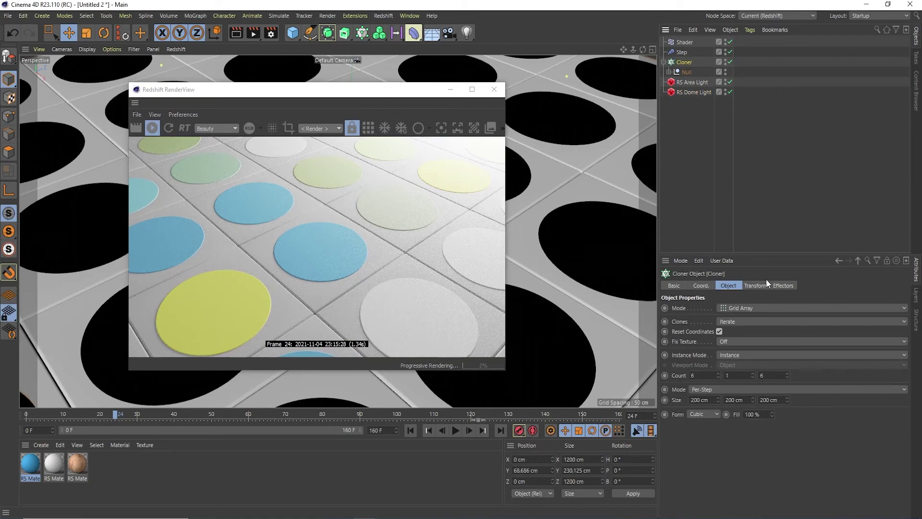
click(783, 286)
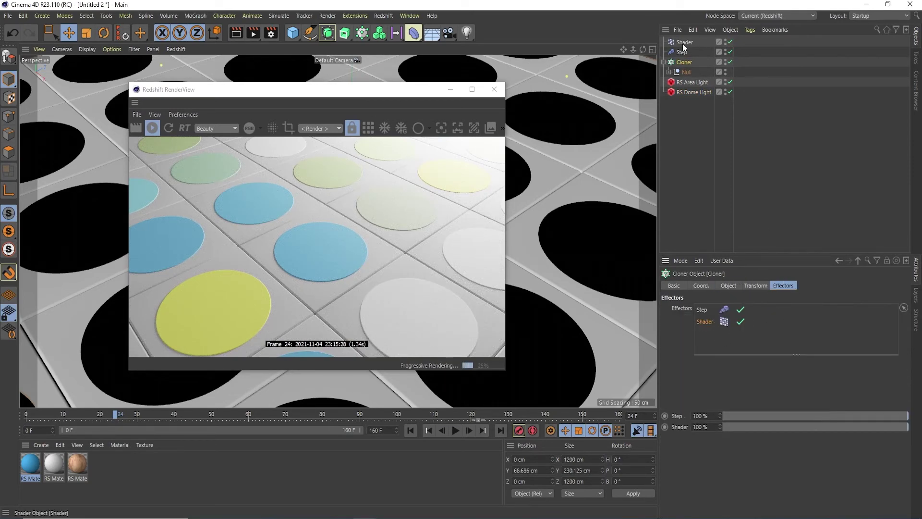
double_click(706, 321)
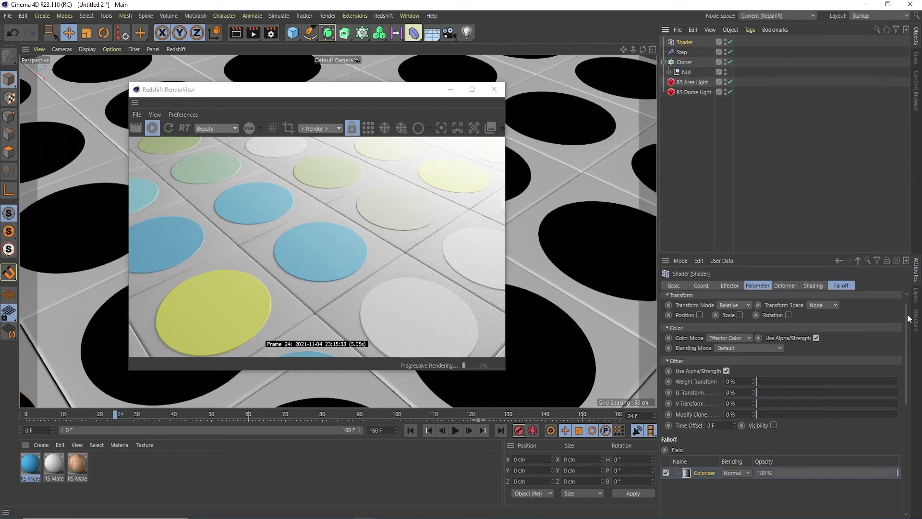
click(813, 287)
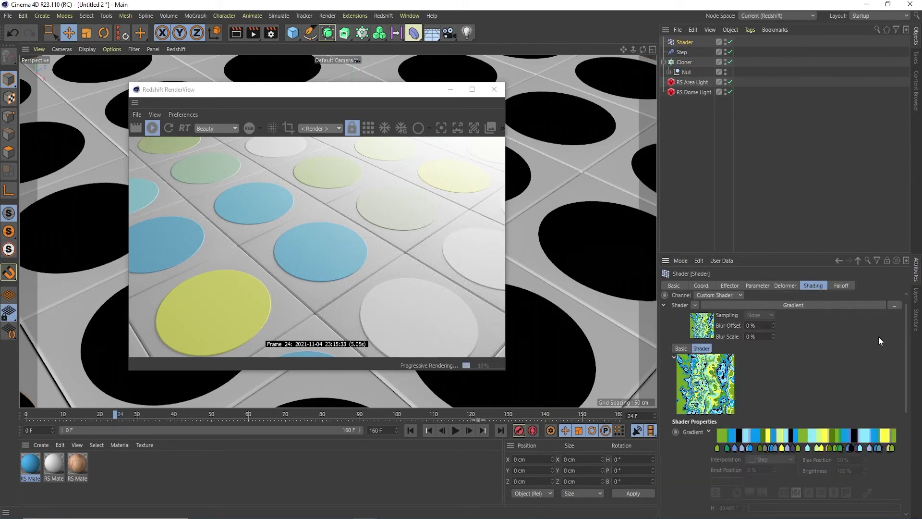
drag(907, 327, 907, 421)
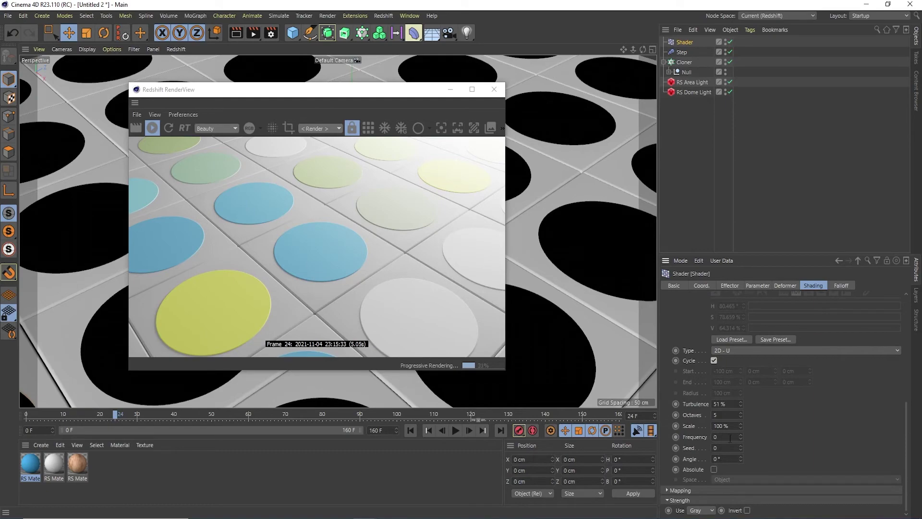
text(3)
key(Return)
drag(119, 414, 86, 495)
drag(355, 97, 314, 102)
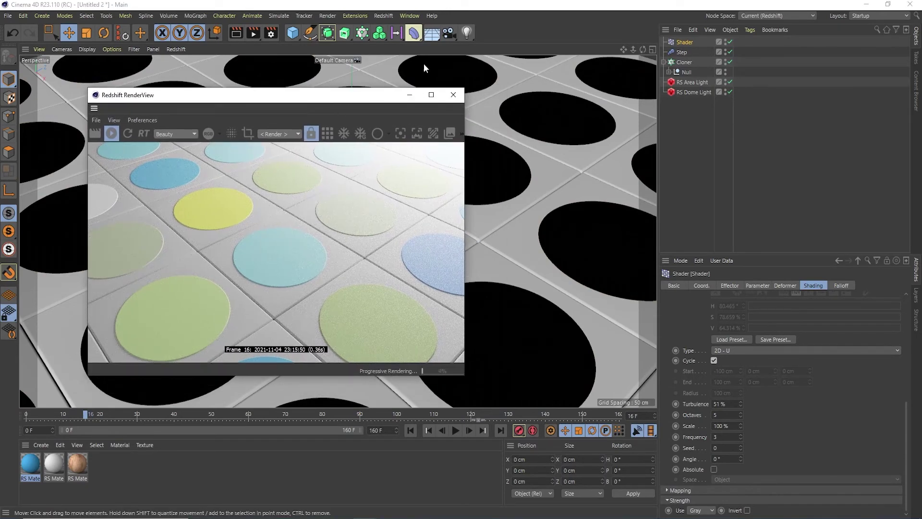
Step: Add a Random effector to the Cloner and move the render view slightly aside
click(707, 131)
click(685, 62)
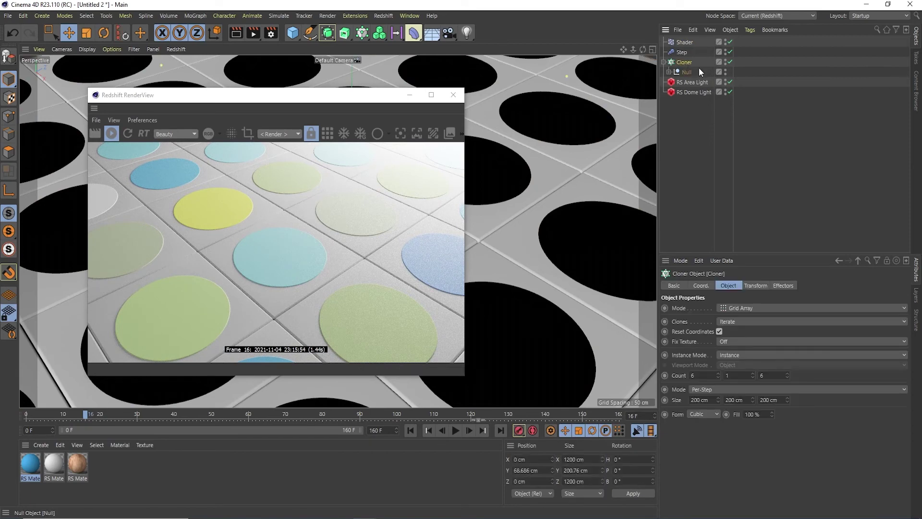
click(195, 16)
mouse_move(239, 31)
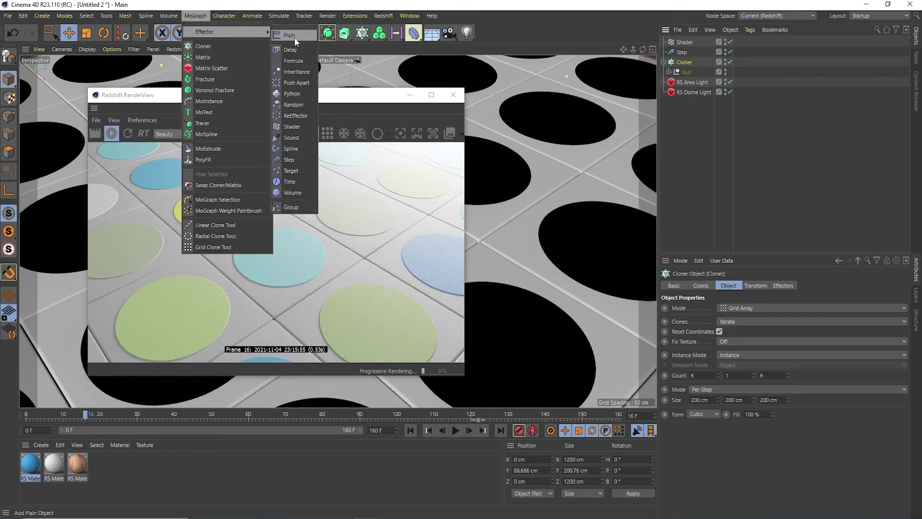
click(303, 106)
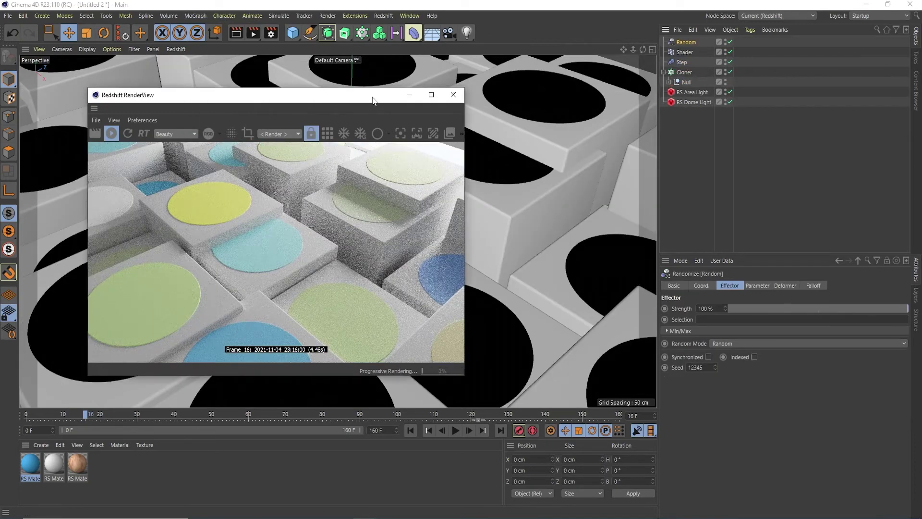
drag(373, 99, 356, 118)
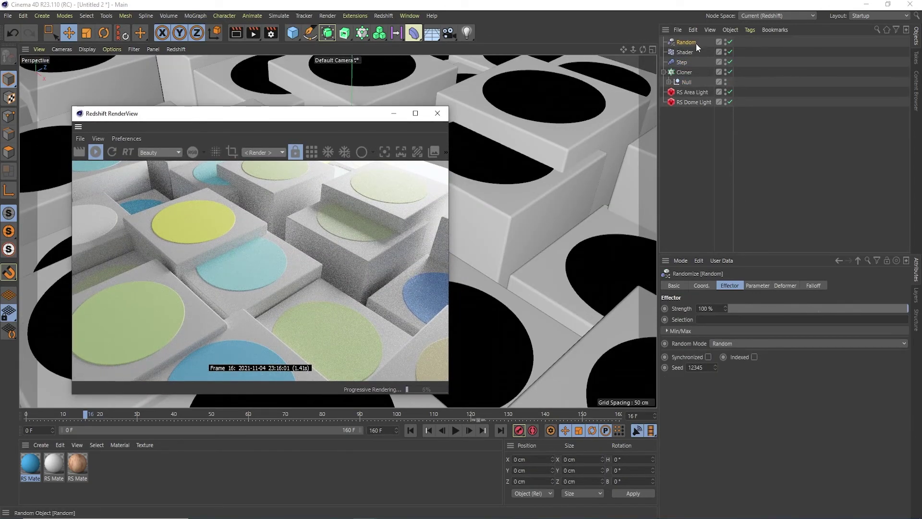
Step: Disable Position and enable Scale in the Random effector's transform parameters
click(762, 288)
click(700, 327)
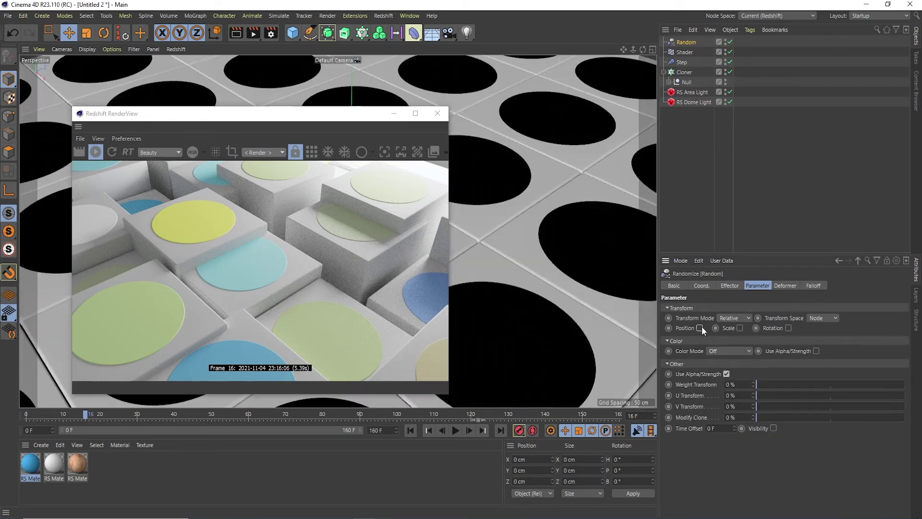
click(740, 328)
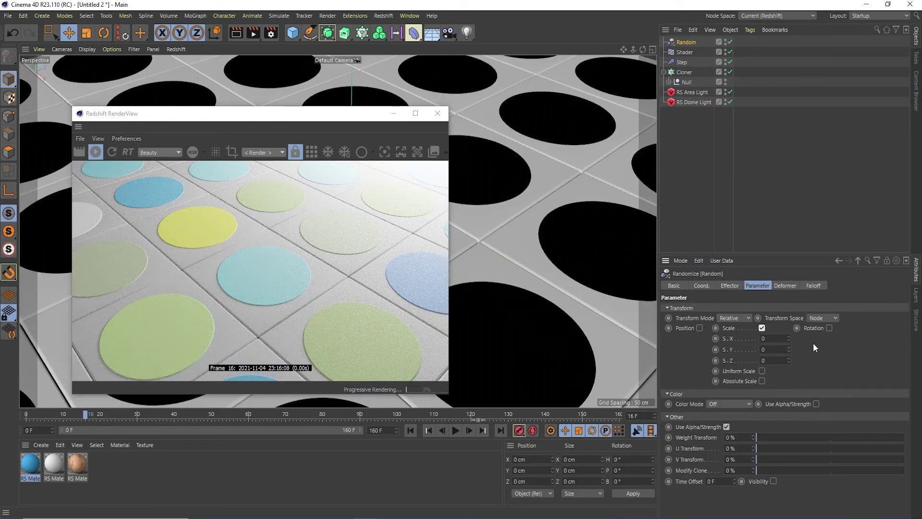
Step: Set the Random effector's Y scale to 1 and scrub the timeline to frame 6 to check the clones
click(776, 349)
text(20)
key(Return)
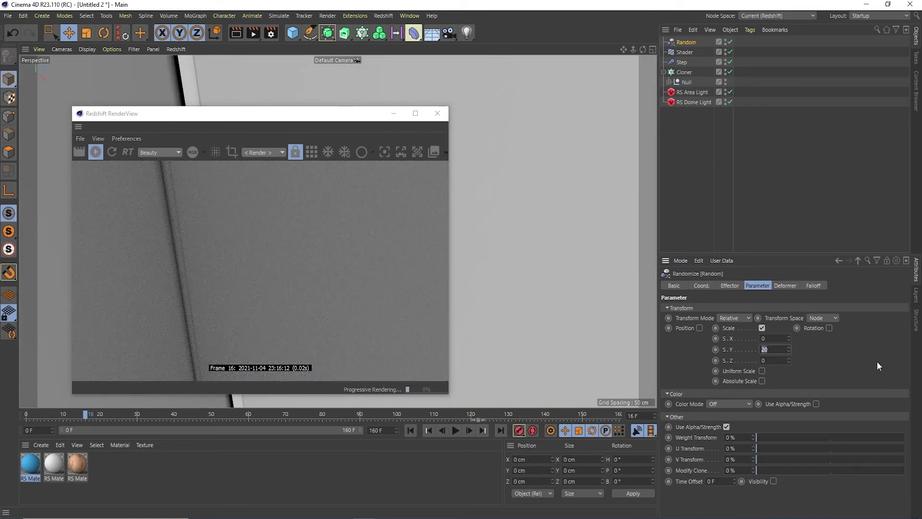
text(2)
key(Return)
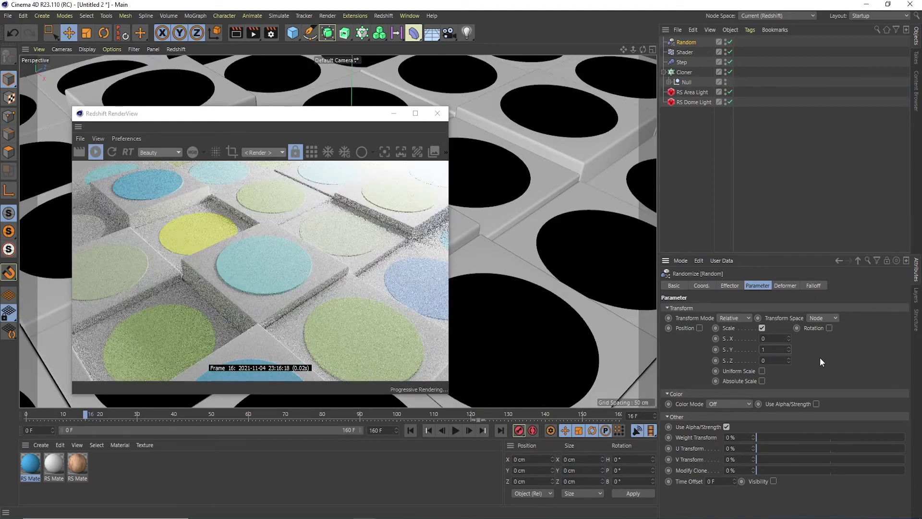
drag(302, 118, 284, 86)
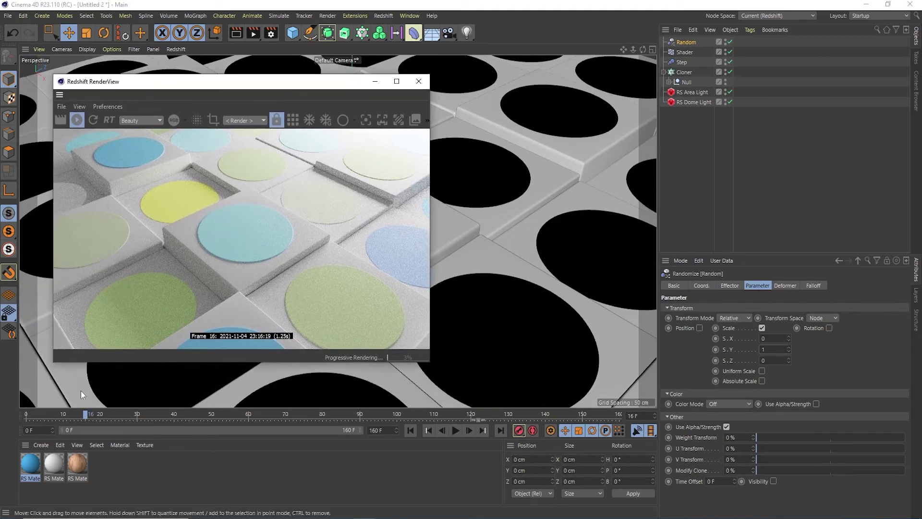
drag(86, 420, 48, 432)
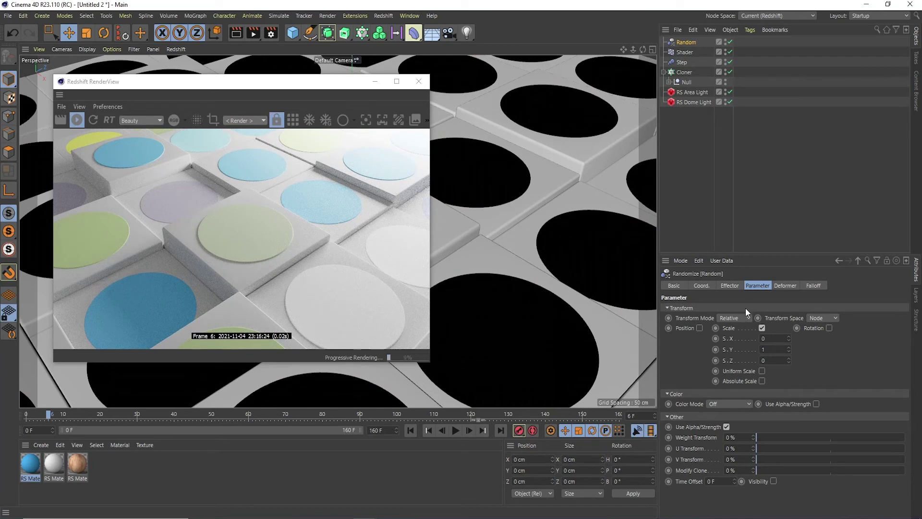
Step: Add a Shader Field to the Random effector's falloff and assign a Noise shader to it
click(815, 285)
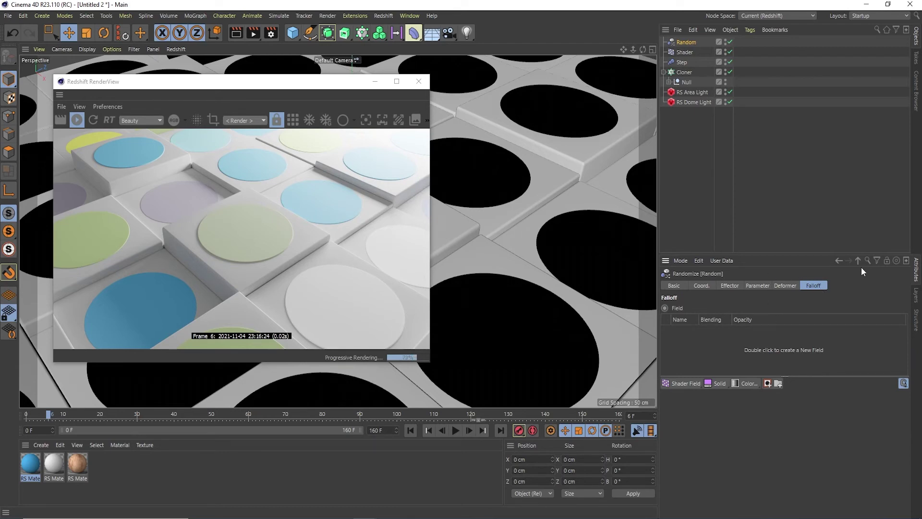
click(692, 385)
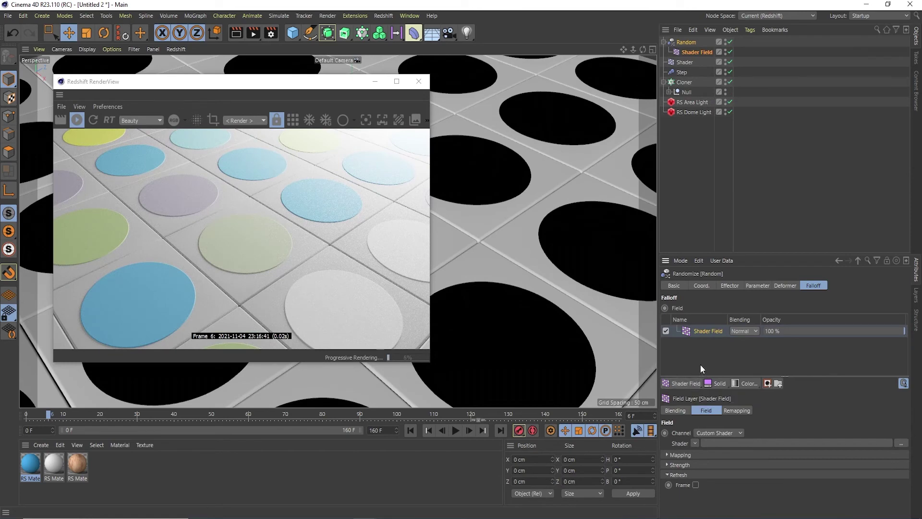
key(ctrl+z)
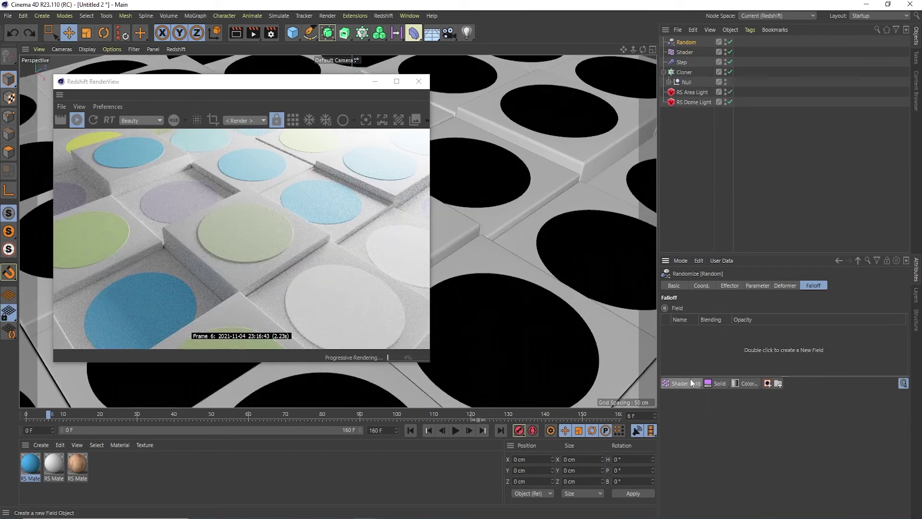
click(691, 380)
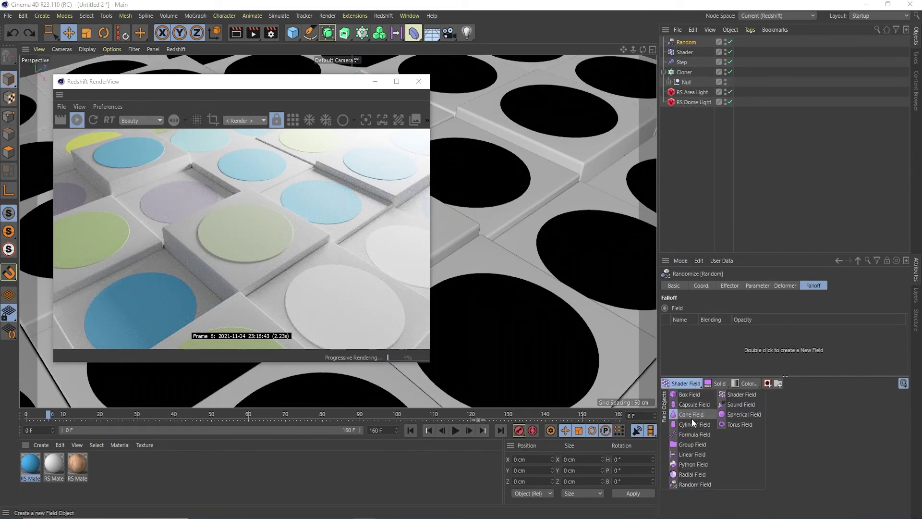
click(755, 393)
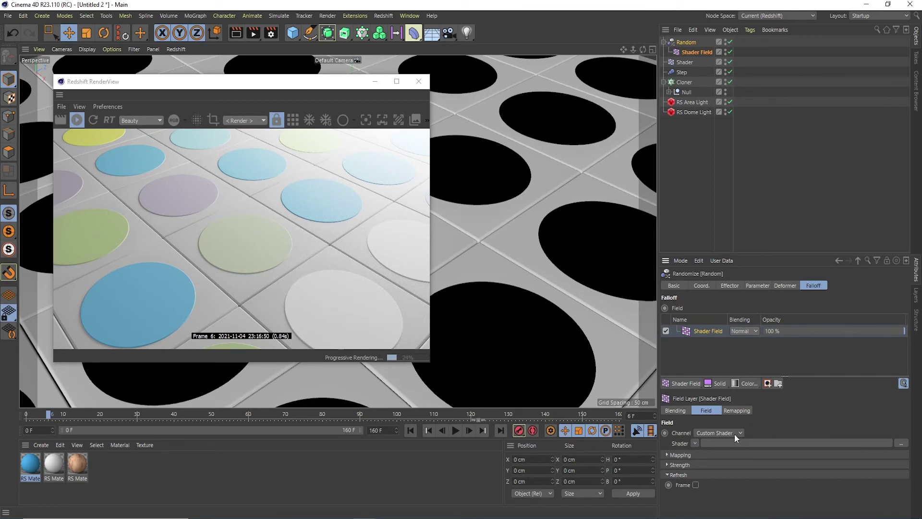
click(694, 443)
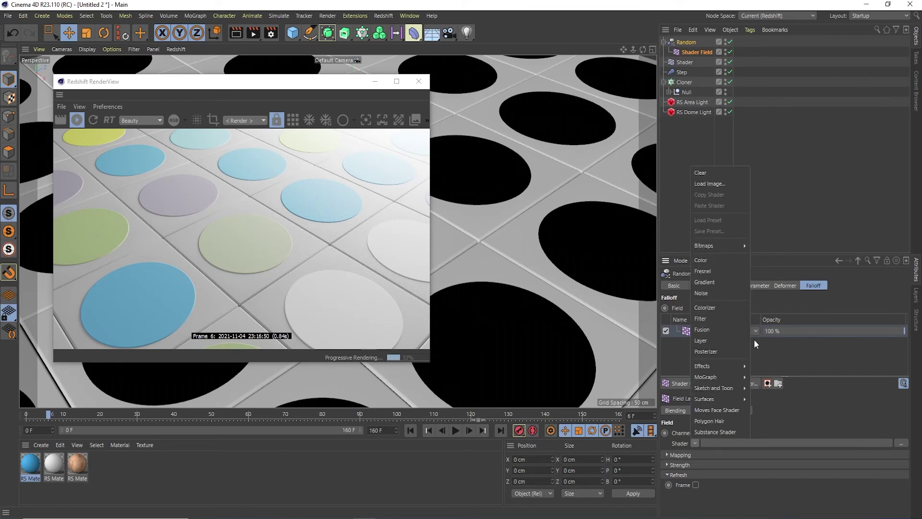
click(734, 291)
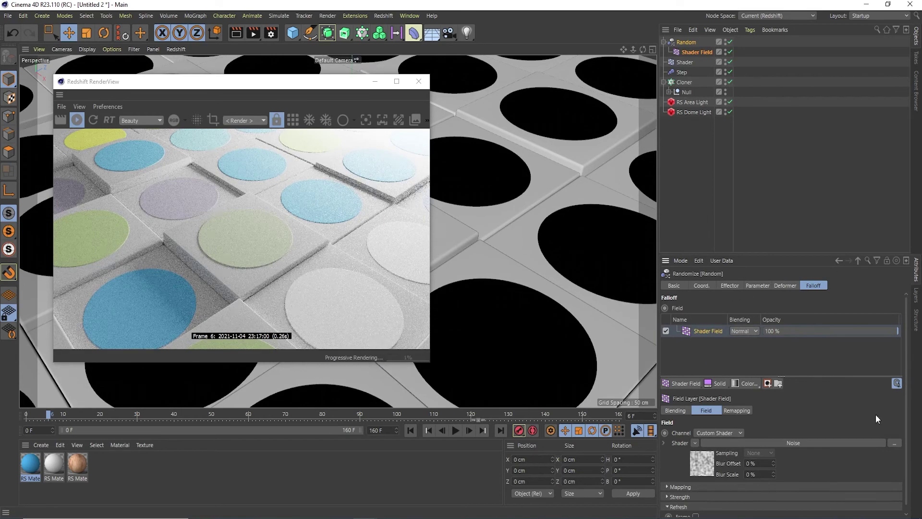
Step: Set the noise shader's Animation Speed, Loop Period and Cycles to 2
scroll(908, 402, down, 1)
click(784, 437)
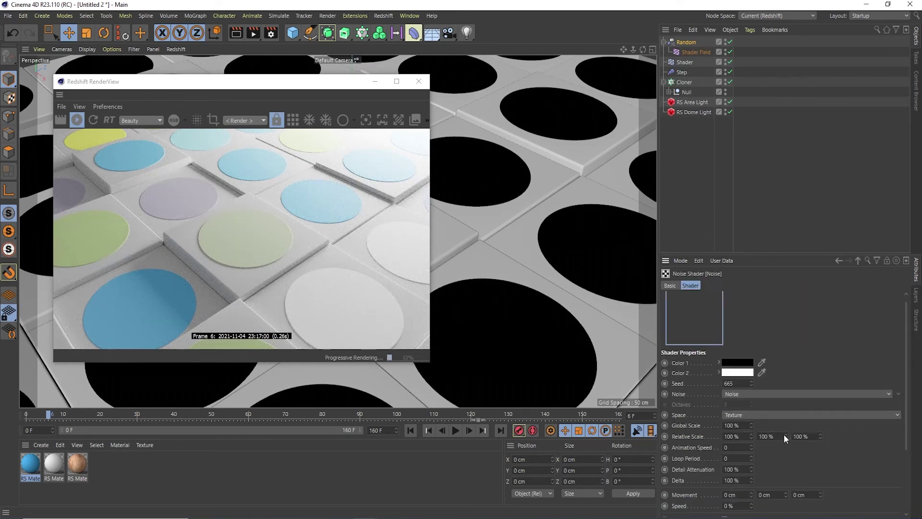
scroll(907, 334, down, 3)
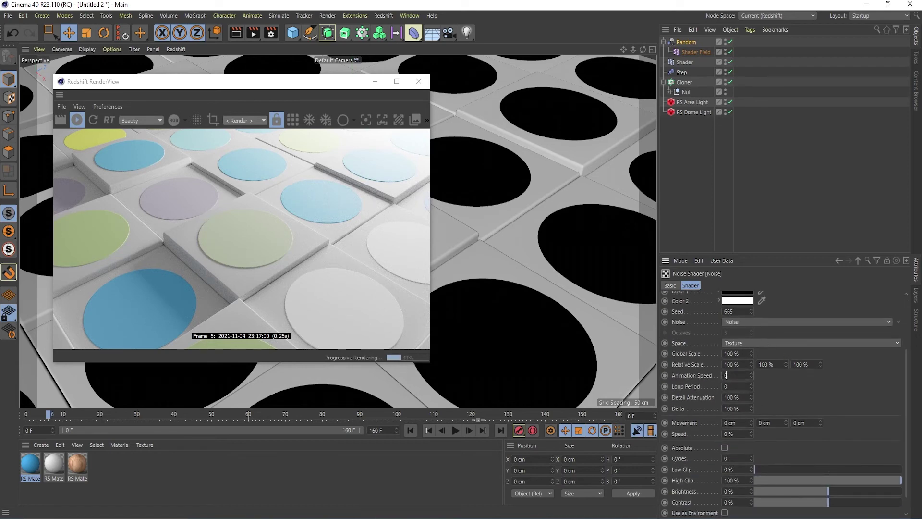
text(2)
key(Return)
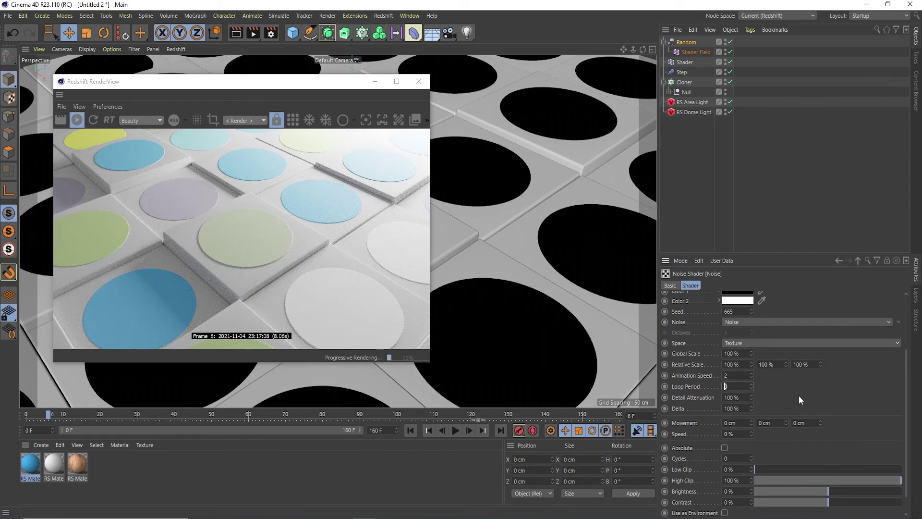
text(2)
key(Return)
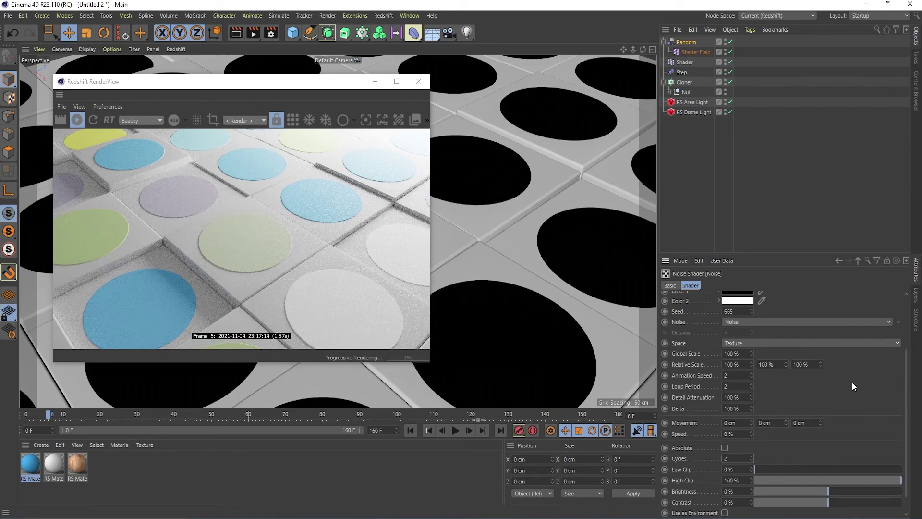
Step: Play the animation with the render view moved clear of the viewport, and return the timeline to frame 7
drag(240, 81, 260, 75)
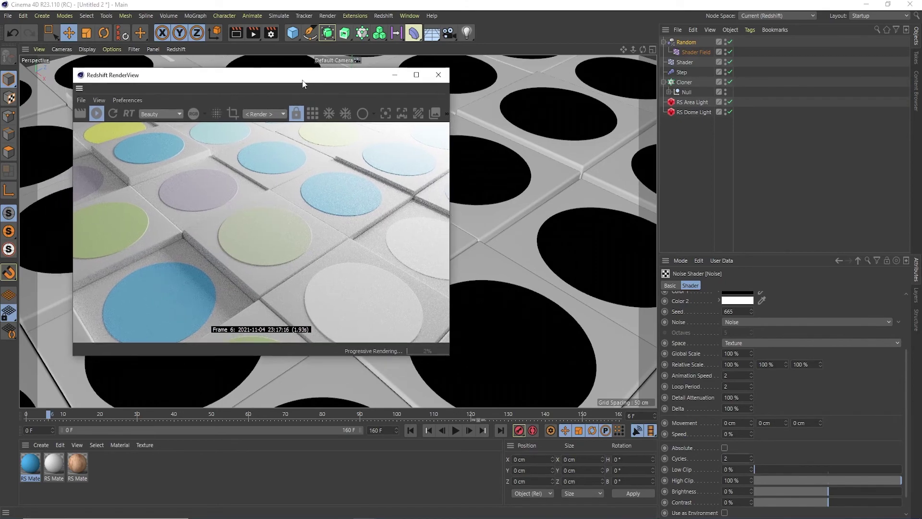
click(455, 431)
click(456, 431)
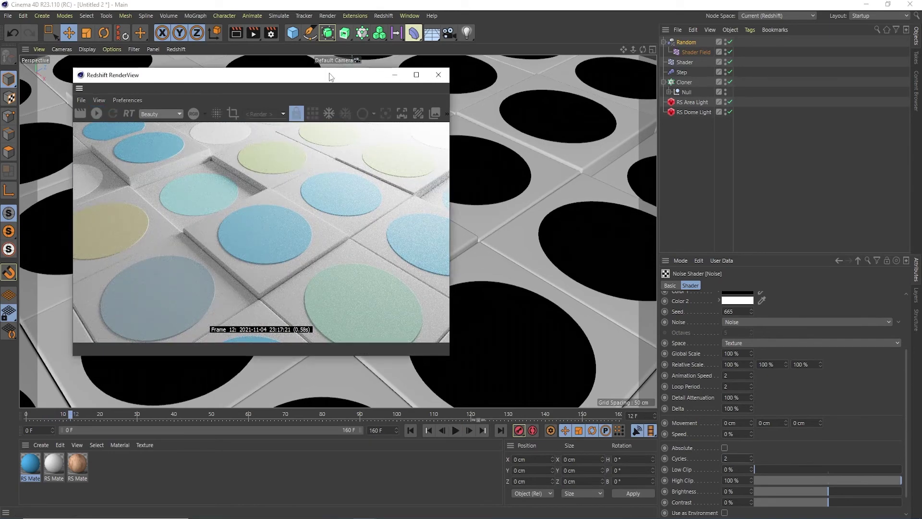
drag(329, 76, 707, 86)
click(456, 431)
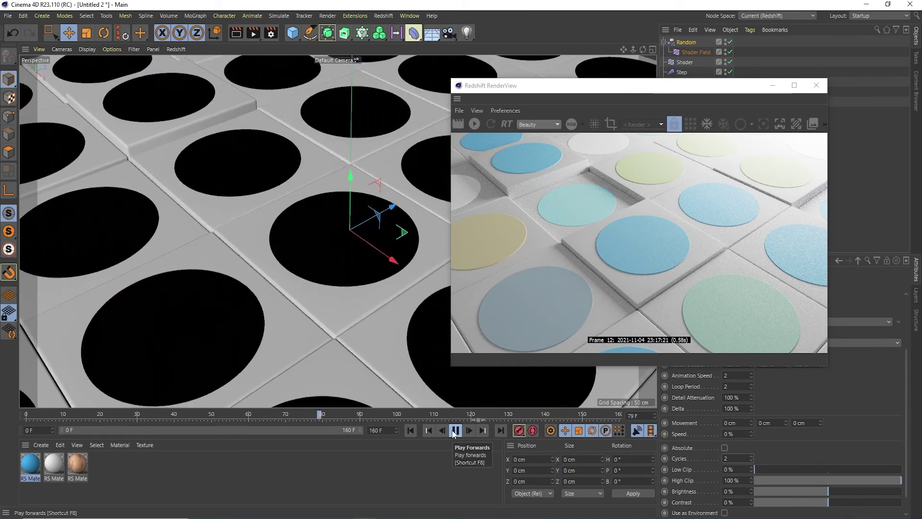
click(455, 431)
drag(443, 416, 52, 415)
drag(678, 90, 333, 107)
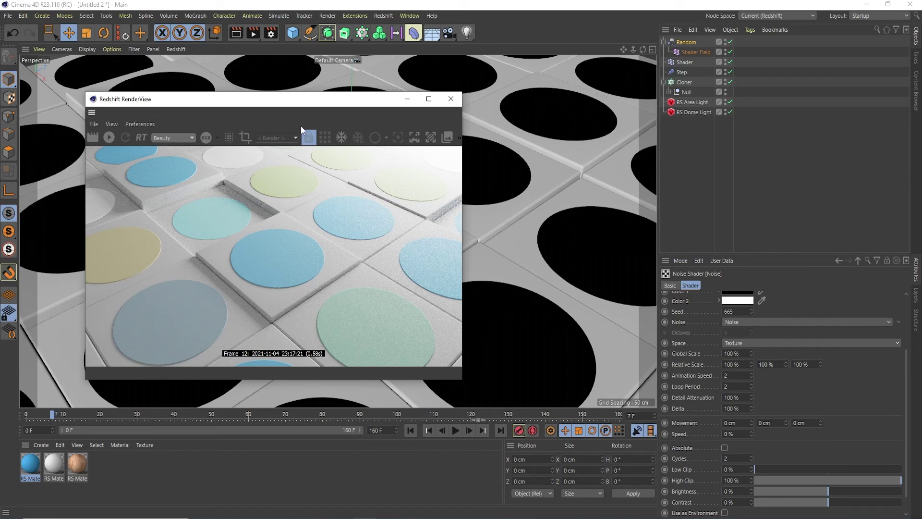
drag(303, 103, 302, 108)
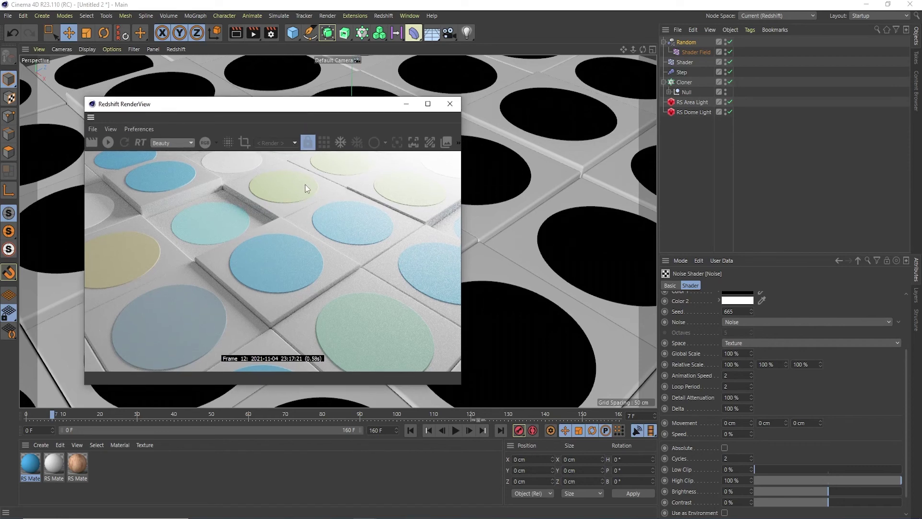
mouse_move(317, 104)
mouse_down()
mouse_move(313, 91)
mouse_move(327, 88)
mouse_up()
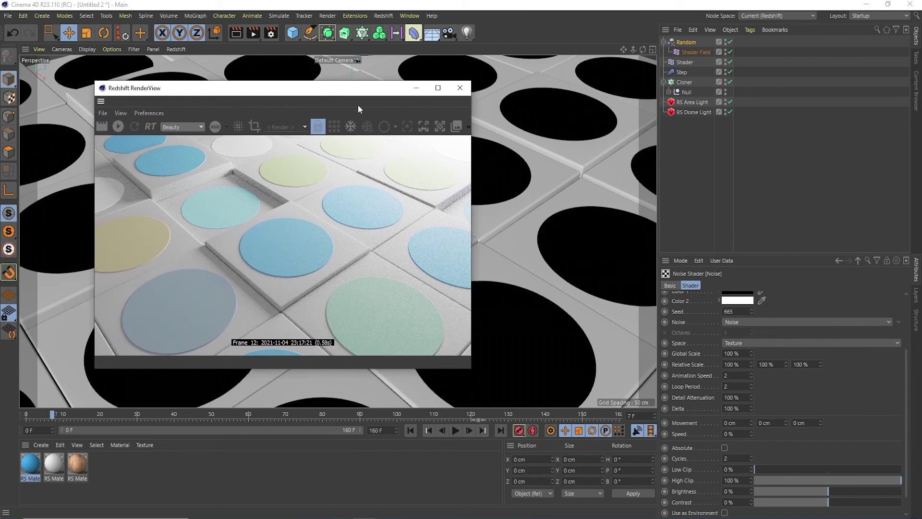
Step: Add a Camera at the current view and make it the viewport's active camera
click(449, 33)
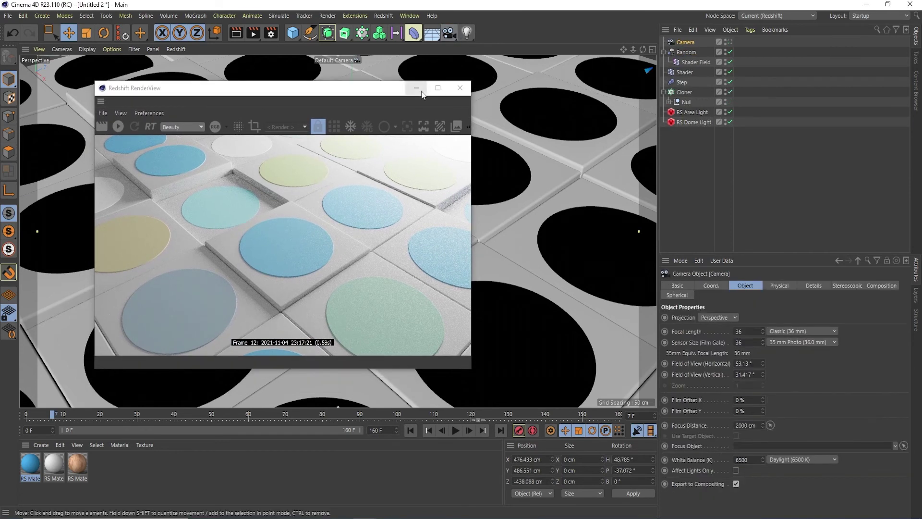
click(62, 49)
mouse_move(86, 88)
click(128, 84)
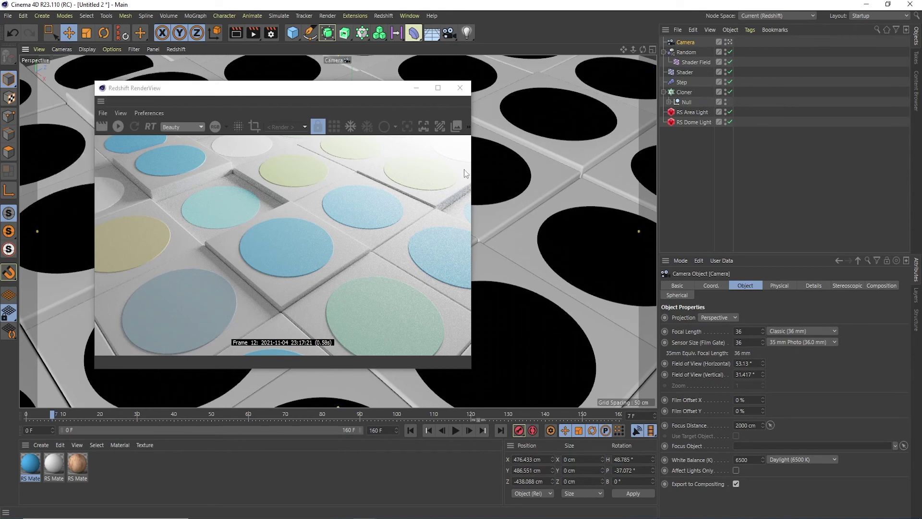
Step: Show all four views and shorten the camera's focus distance to about 400 cm in the Top view, keeping the render view clear
drag(376, 103, 392, 126)
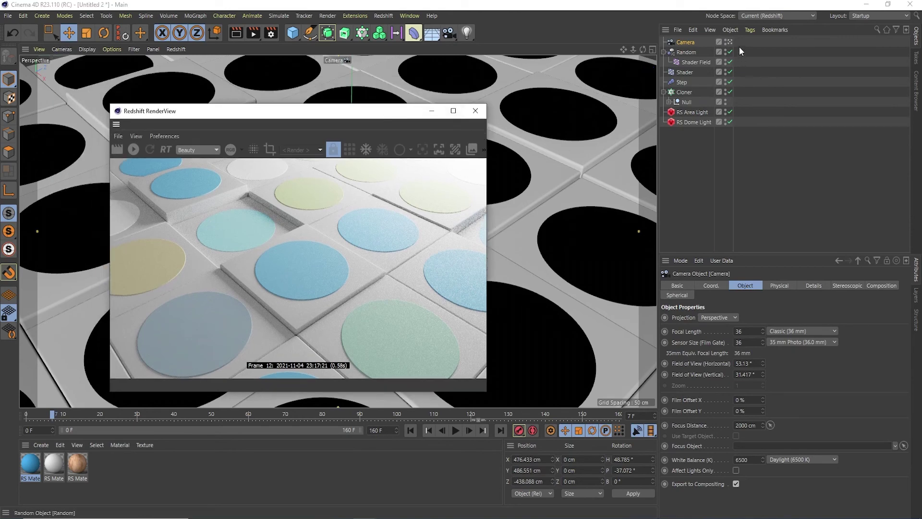
middle_click(613, 181)
drag(312, 111, 334, 229)
scroll(532, 124, down, 5)
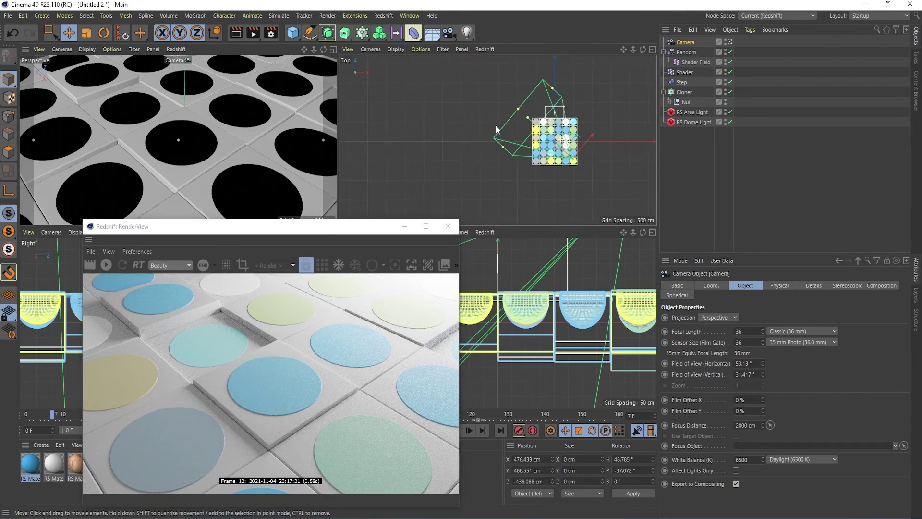
scroll(530, 124, up, 4)
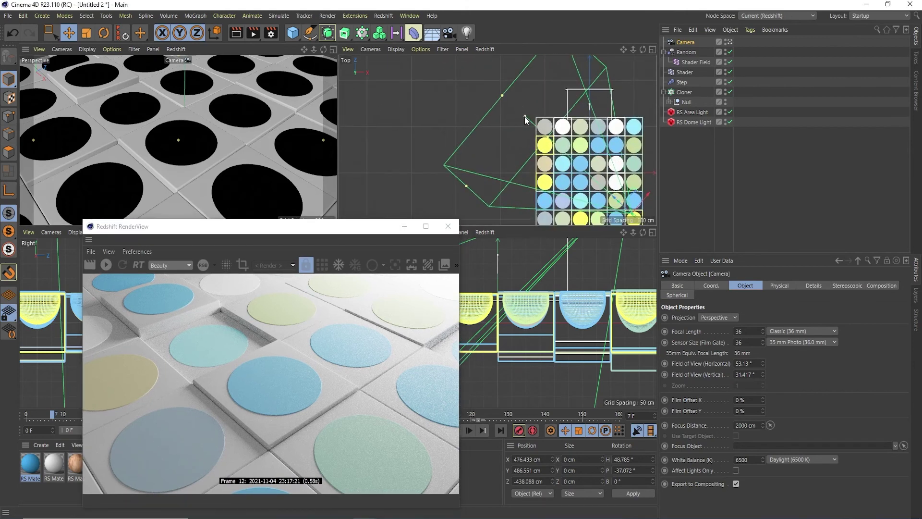
drag(525, 116, 620, 183)
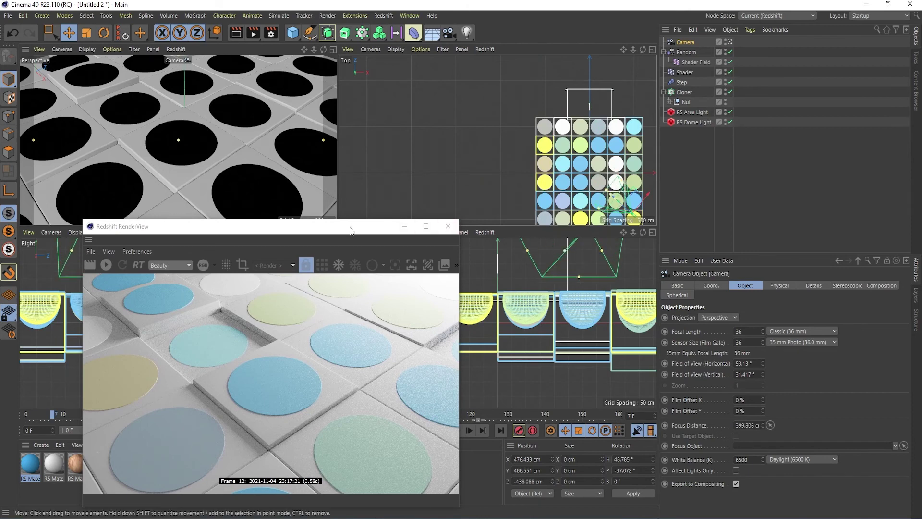
drag(352, 231, 323, 183)
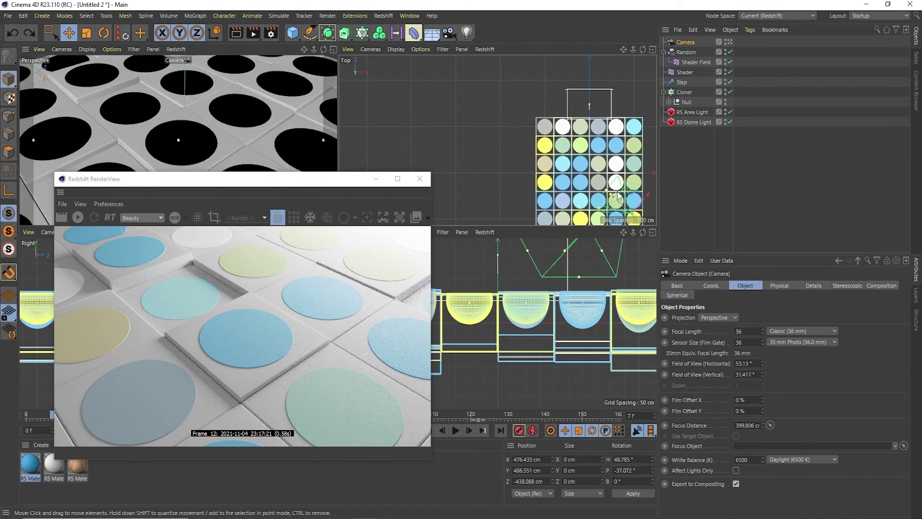
drag(271, 184, 317, 101)
Step: Add a Redshift Camera tag to the Camera, then override its bokeh settings and enable bokeh
right_click(687, 42)
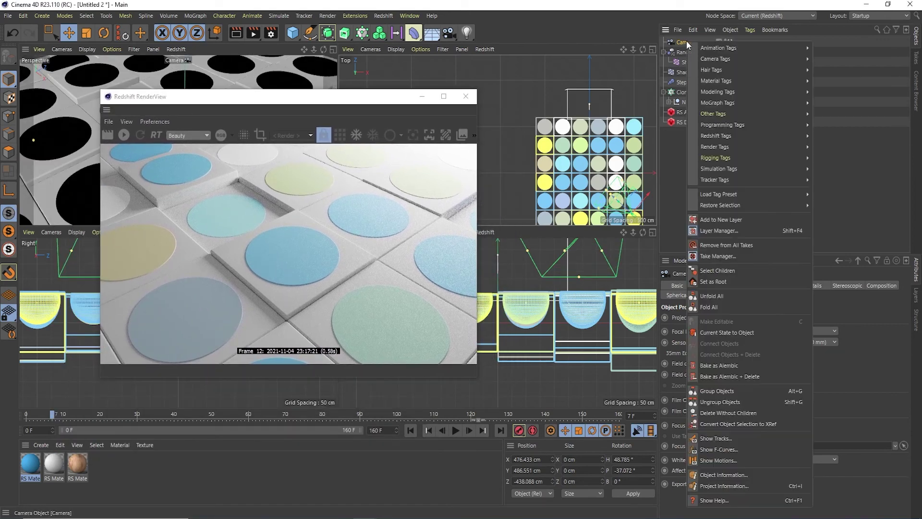
mouse_move(793, 153)
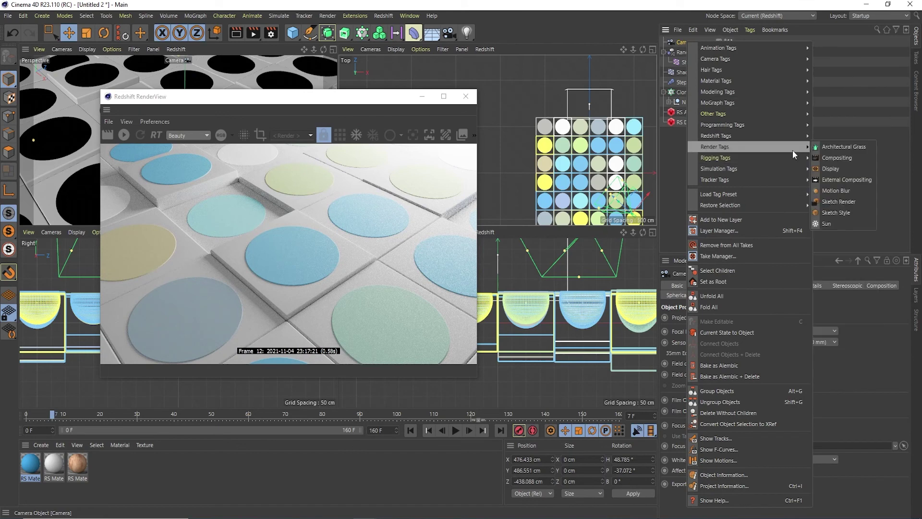
mouse_move(788, 136)
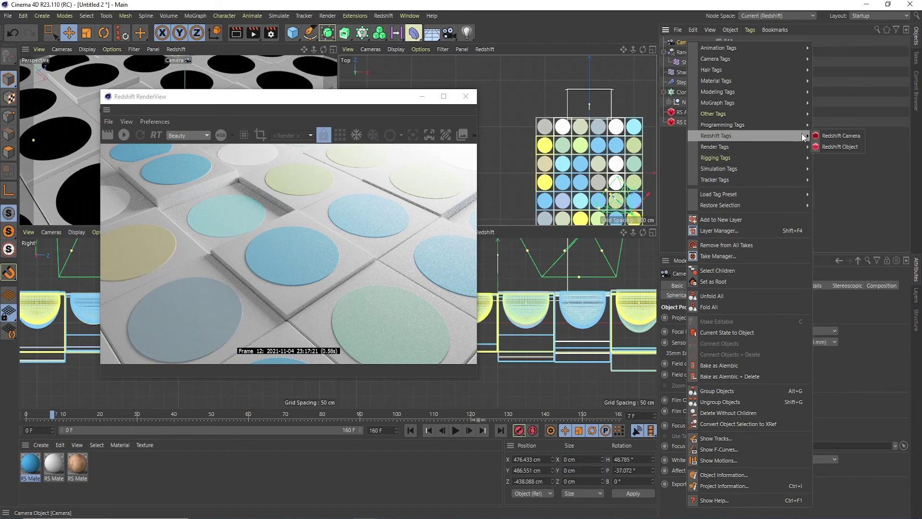
click(850, 136)
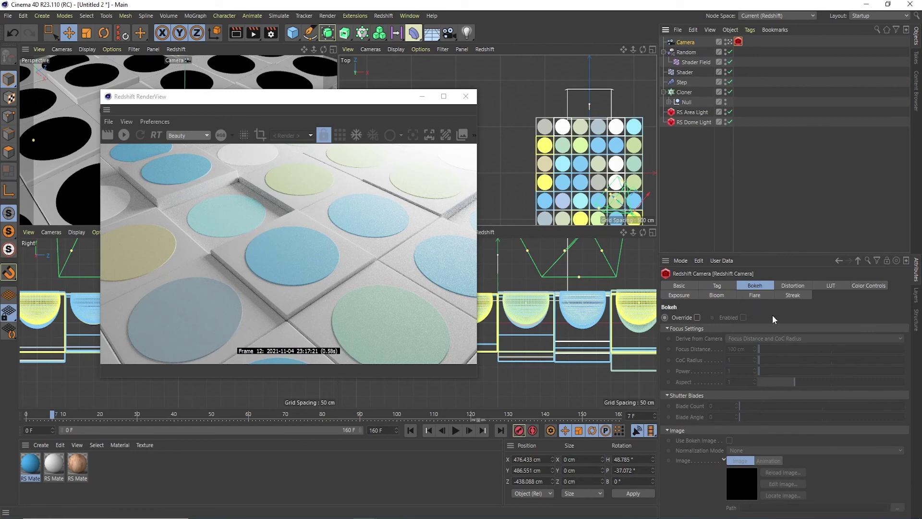
click(698, 318)
click(743, 318)
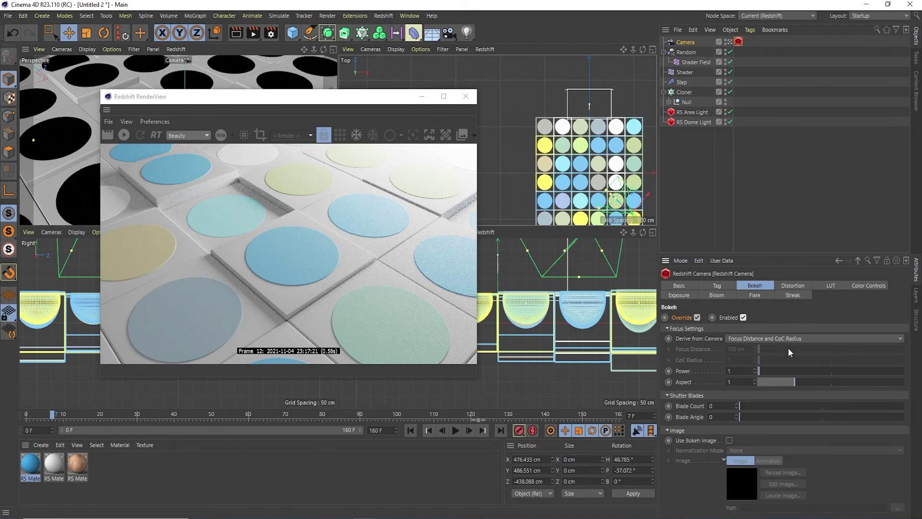
Step: Derive only Focus Distance from the camera for the bokeh and set the CoC Radius to 14.5
click(800, 338)
click(788, 360)
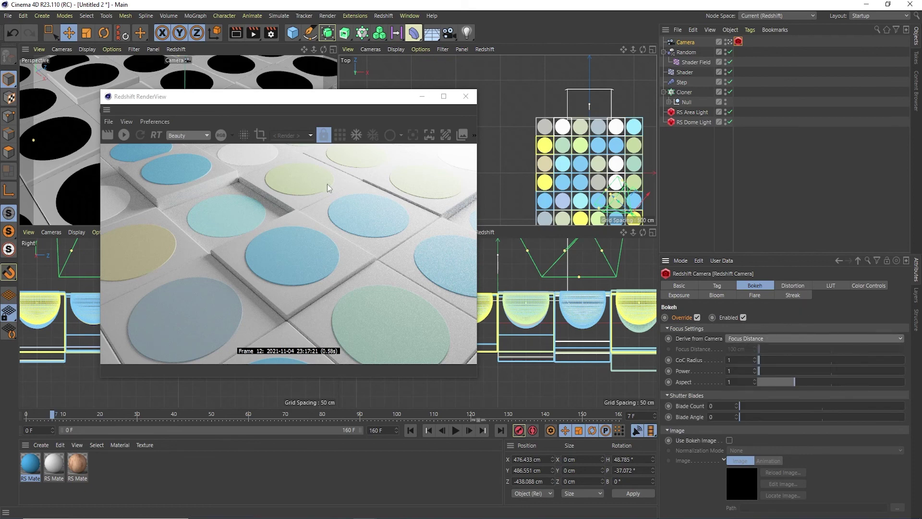
drag(366, 96, 379, 114)
click(779, 359)
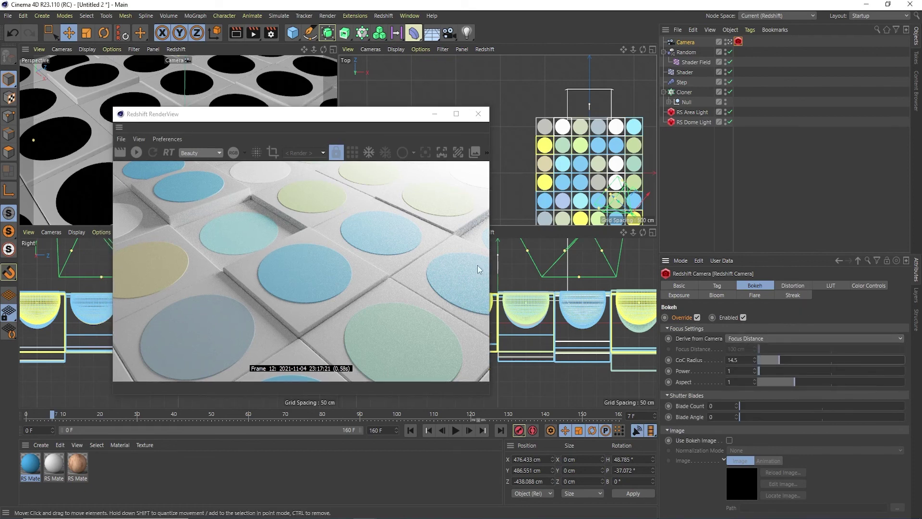
Step: Start the live Redshift render and move the camera's focus plane farther from the camera in the Top view
click(136, 153)
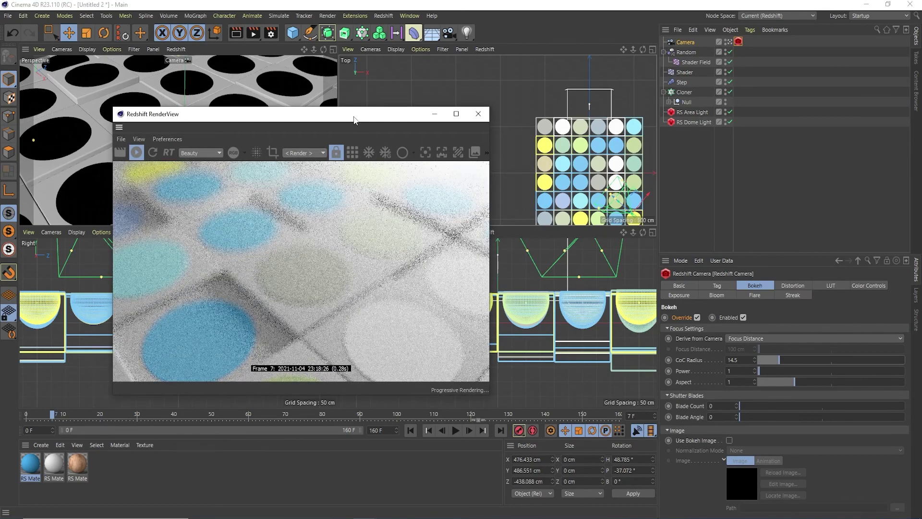
drag(356, 117, 287, 105)
scroll(496, 178, up, 5)
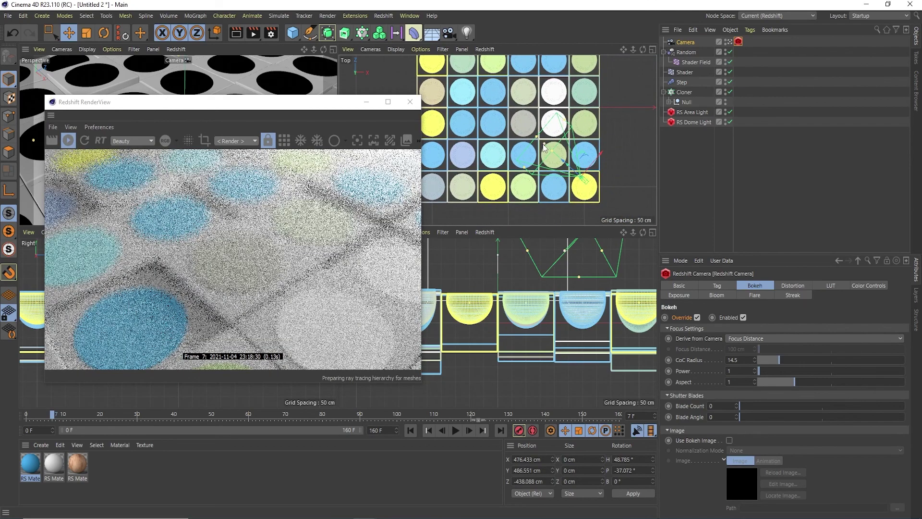
mouse_move(514, 129)
mouse_down()
mouse_move(561, 163)
mouse_move(522, 120)
mouse_up()
Step: Check the depth of field in the render view at other frames of the animation, including frame 51
drag(367, 102, 435, 59)
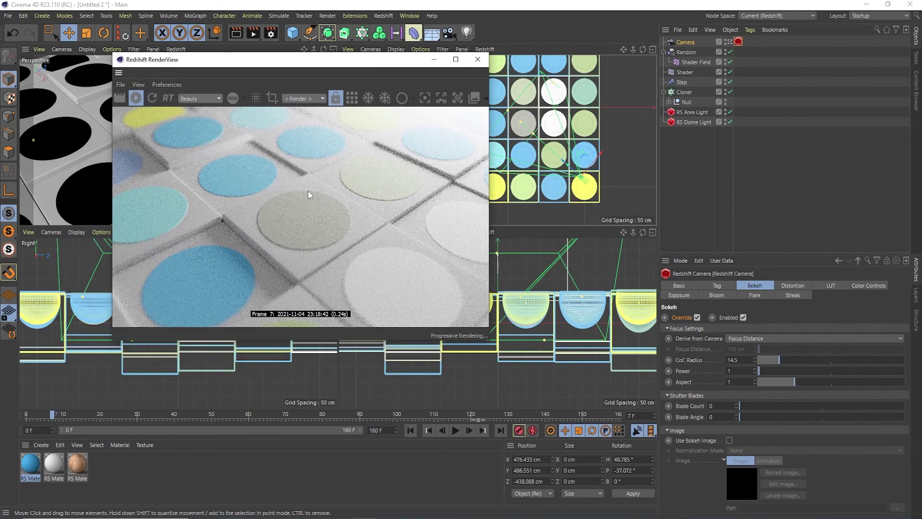
drag(374, 64, 318, 64)
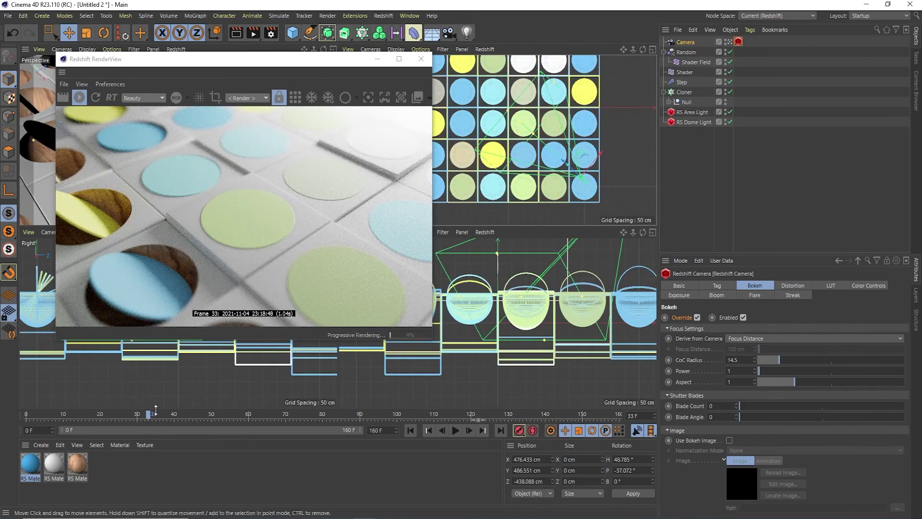
click(189, 416)
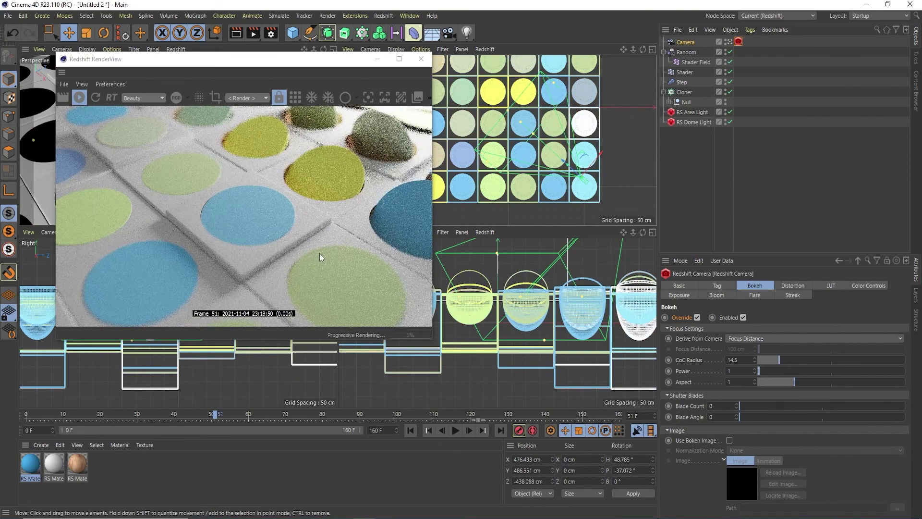